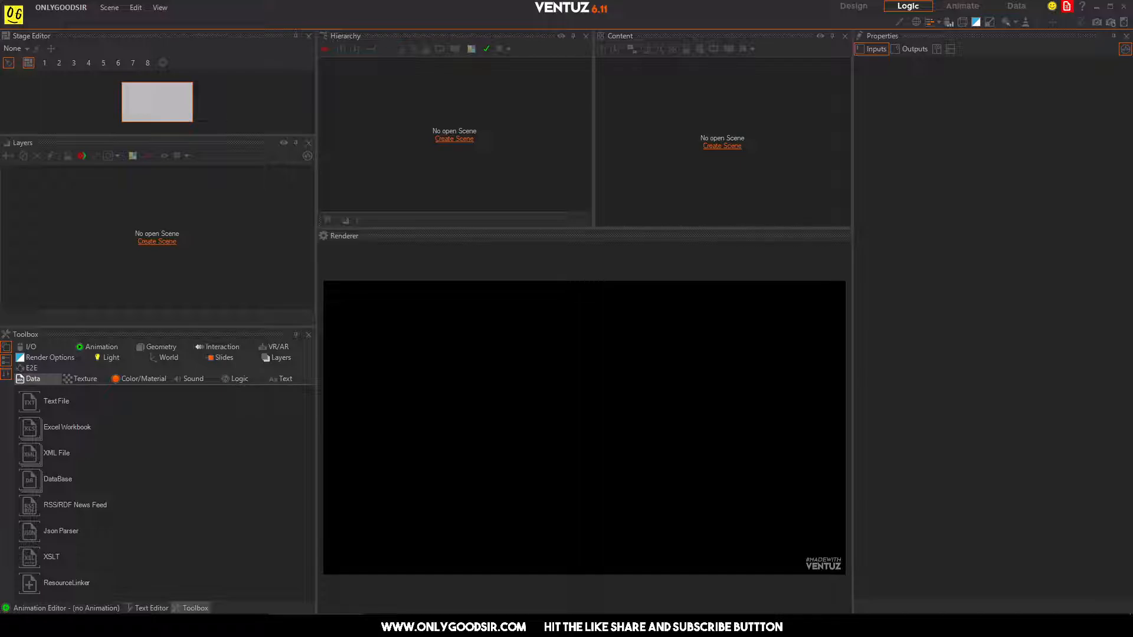
Step: Create an empty scene and add an Axis followed by a Particle System to its hierarchy
left_click(452, 139)
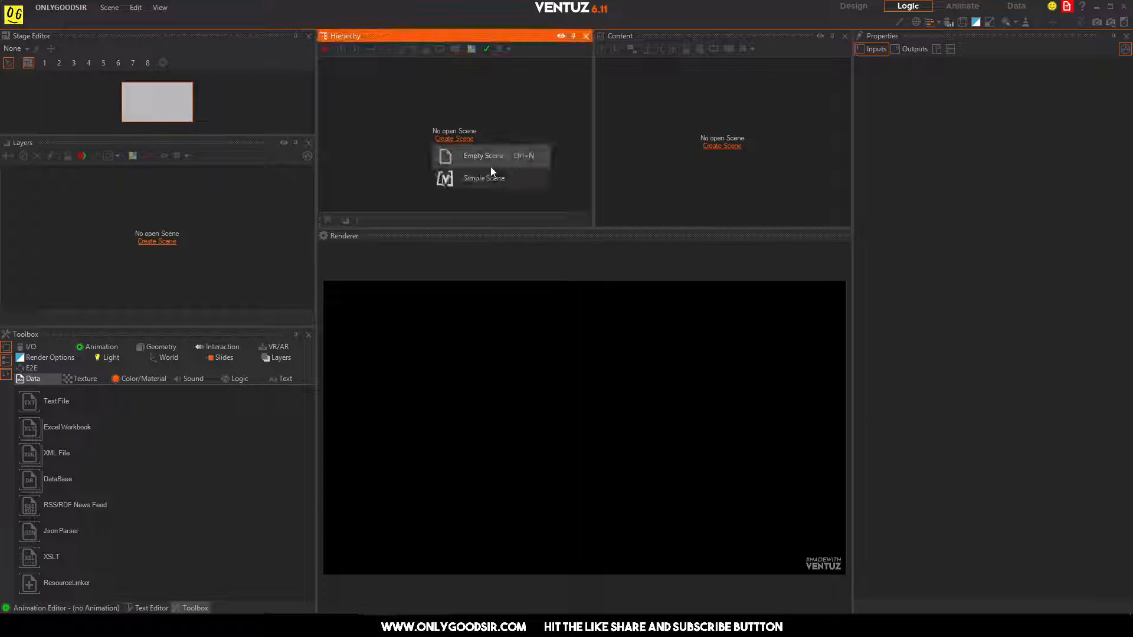
left_click(504, 156)
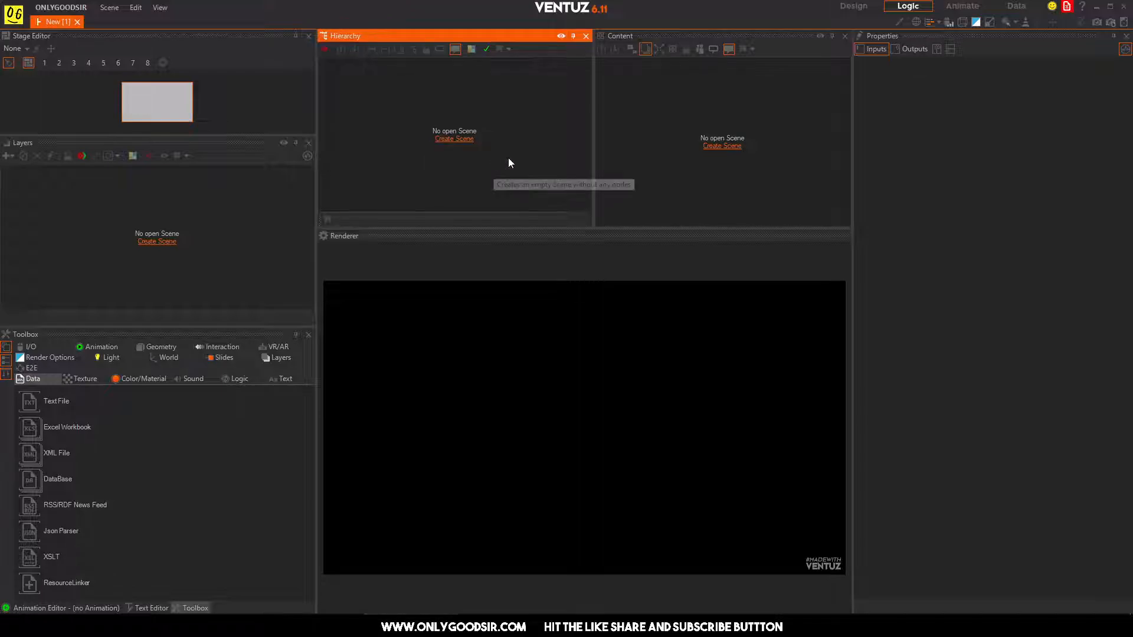
left_click(163, 358)
left_click_drag(37, 402, 369, 84)
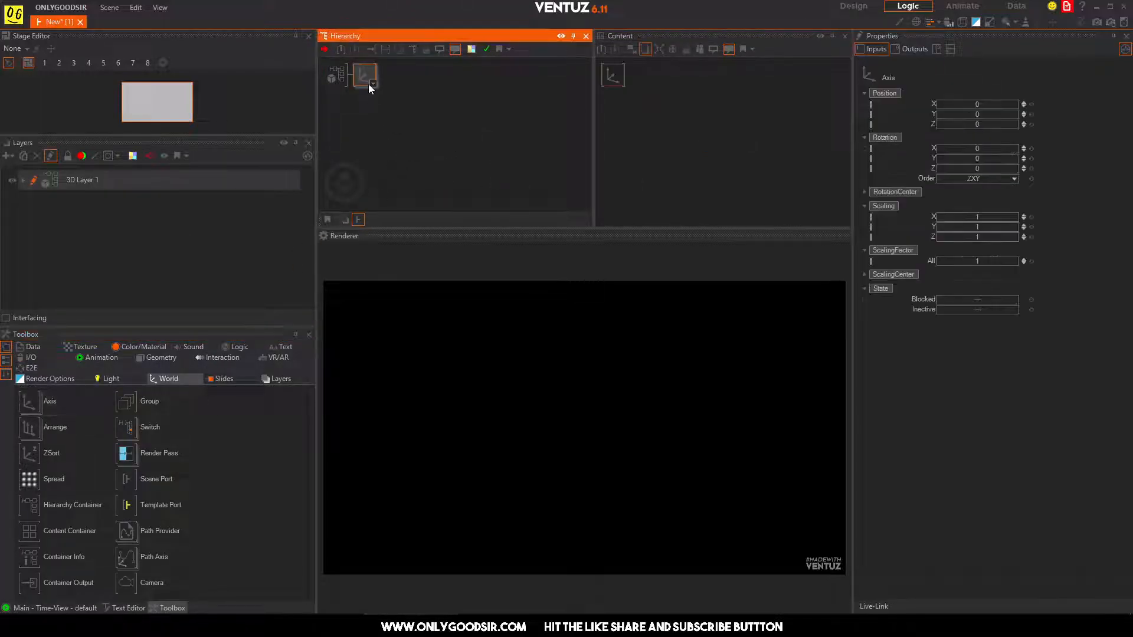
left_click(156, 358)
left_click_drag(227, 404, 414, 83)
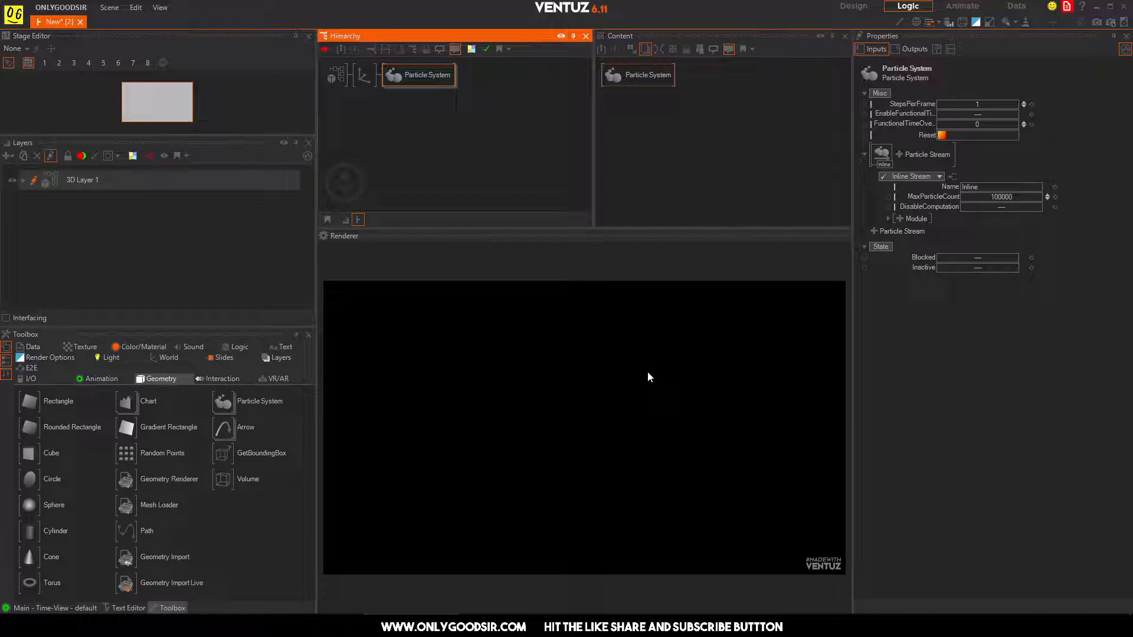
Step: Add a Grid emitter and a Sprite renderer to the particle system's inline stream
left_click(900, 154)
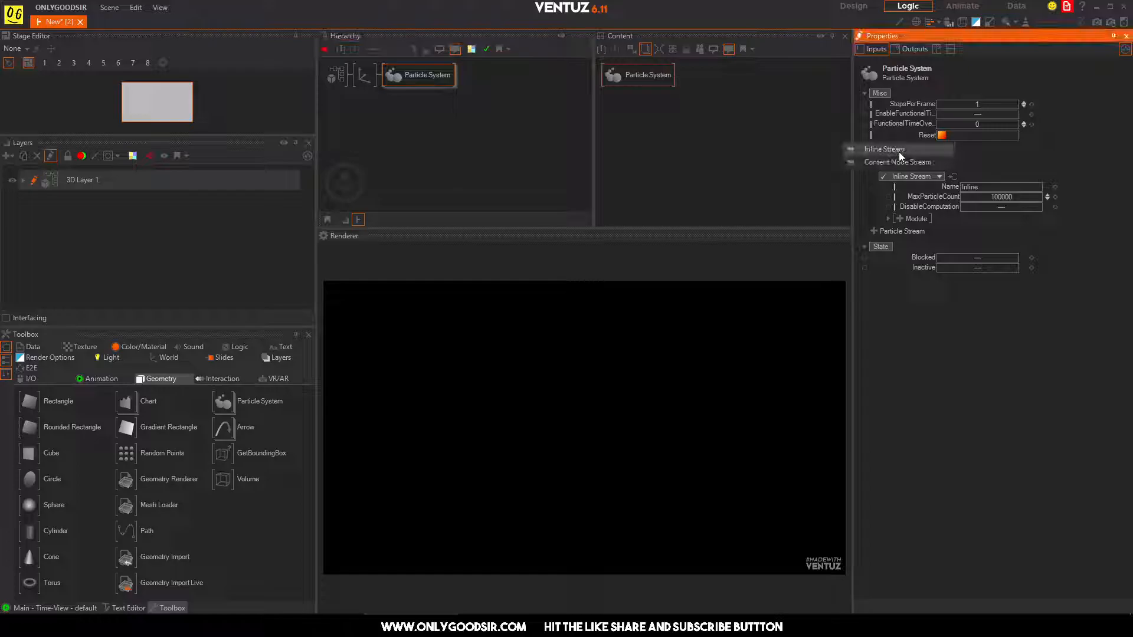
left_click(945, 150)
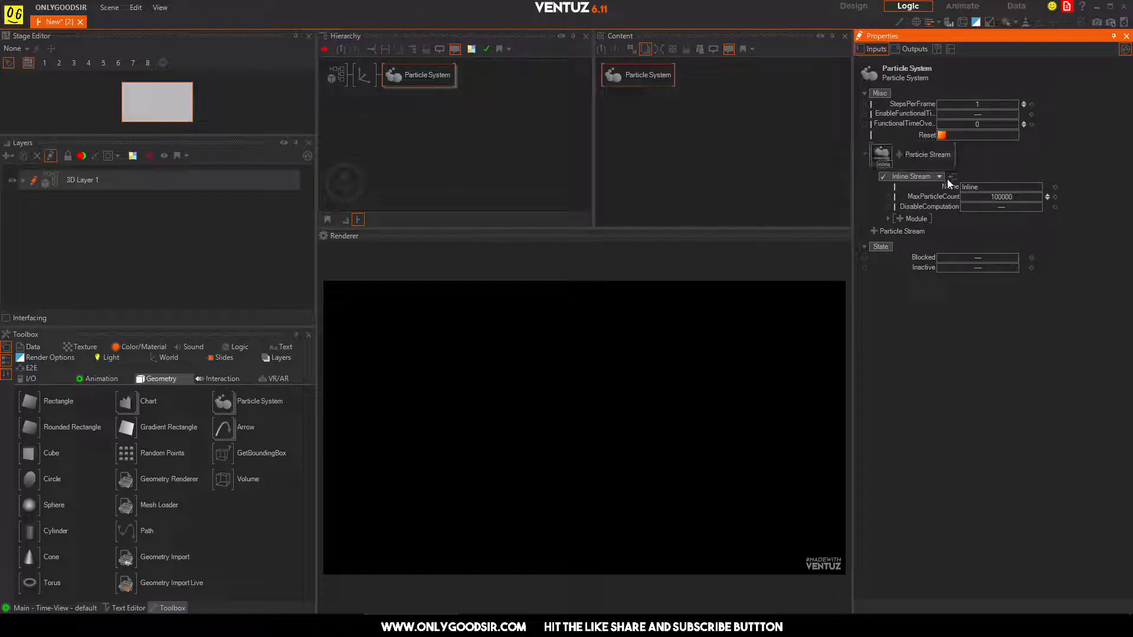
left_click(898, 219)
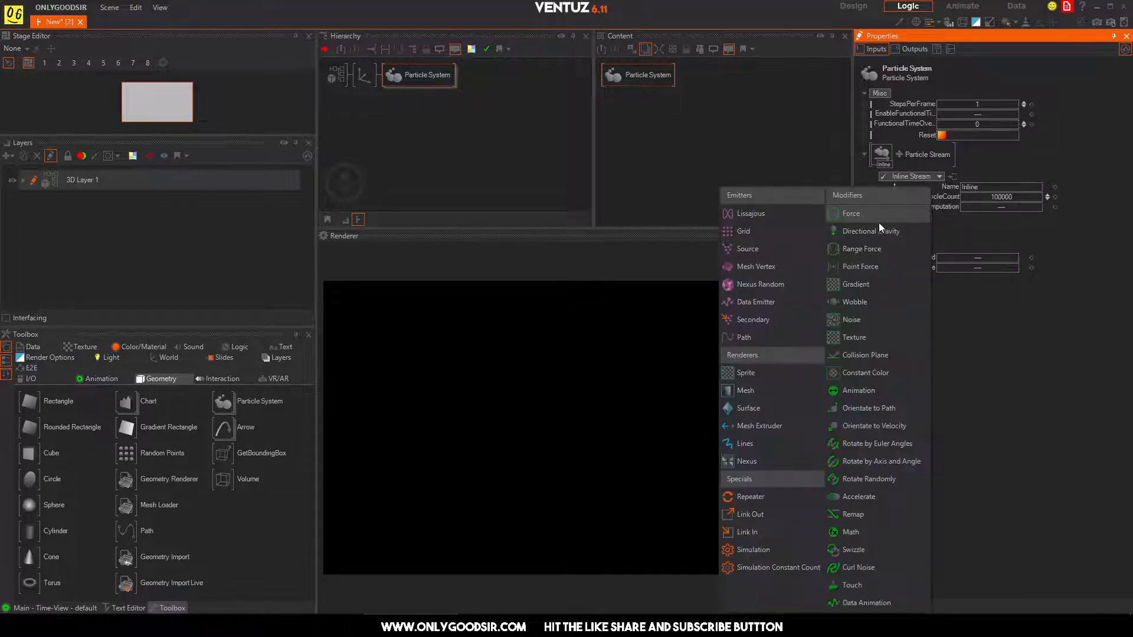
left_click(749, 231)
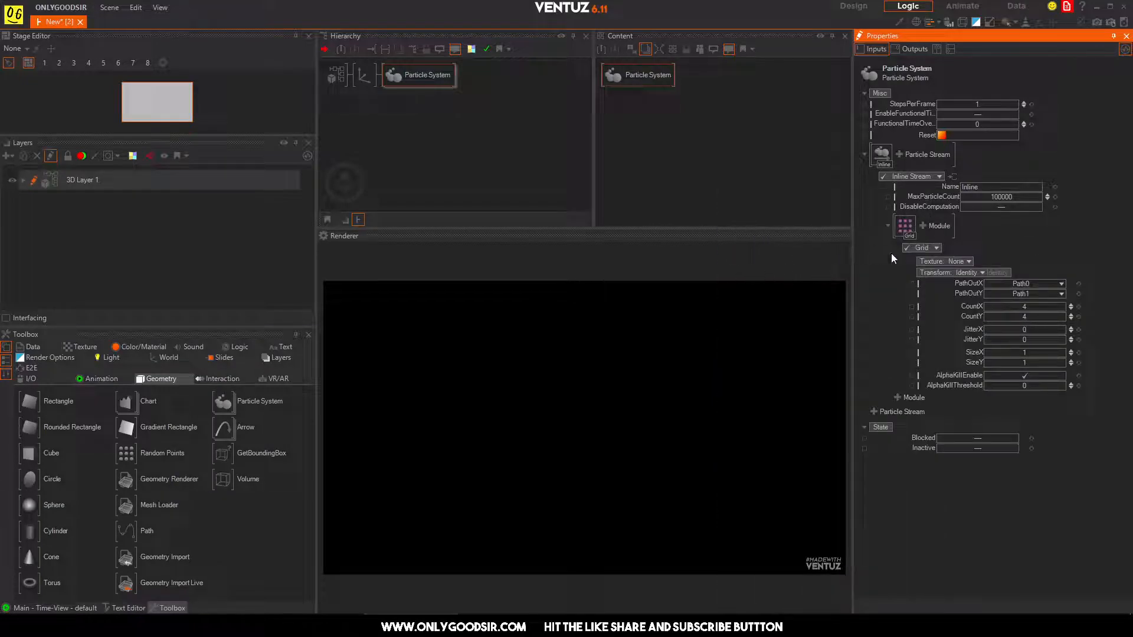
left_click(922, 229)
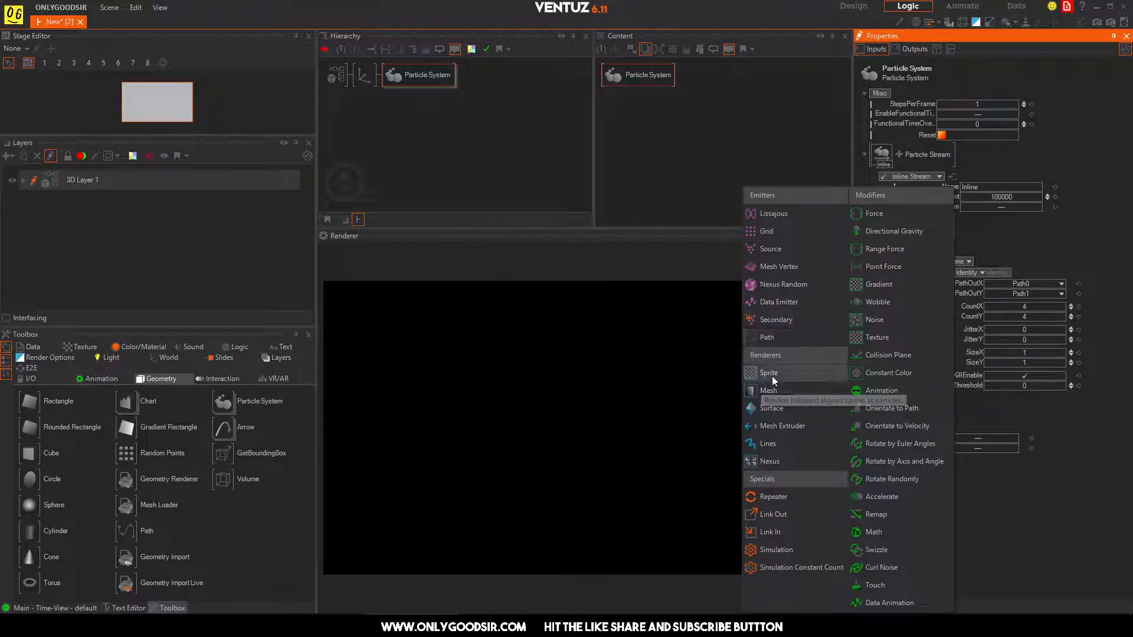
left_click(773, 377)
left_click(921, 226)
left_click(768, 373)
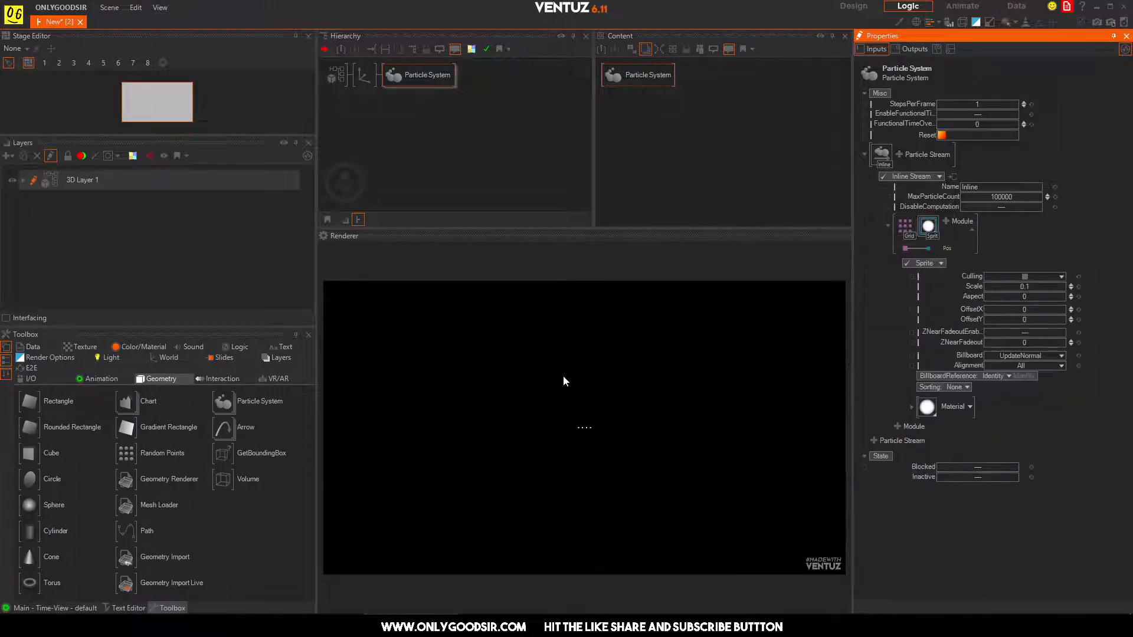
Step: Increase the Axis's overall scaling factor and tilt it so the particle grid is seen face-on, ending on the Particle System
left_click(366, 82)
left_click_drag(978, 262, 1025, 253)
left_click_drag(986, 158, 925, 157)
left_click(430, 82)
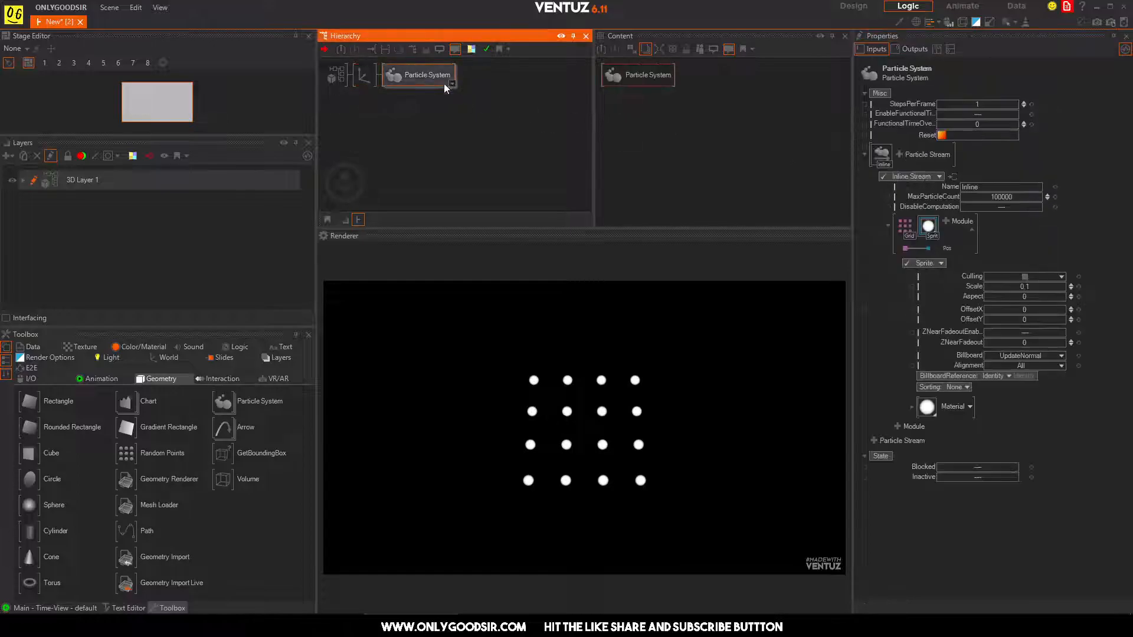
Step: Flatten the Grid emitter to a single row by setting both its CountY and SizeY to 0
left_click(905, 226)
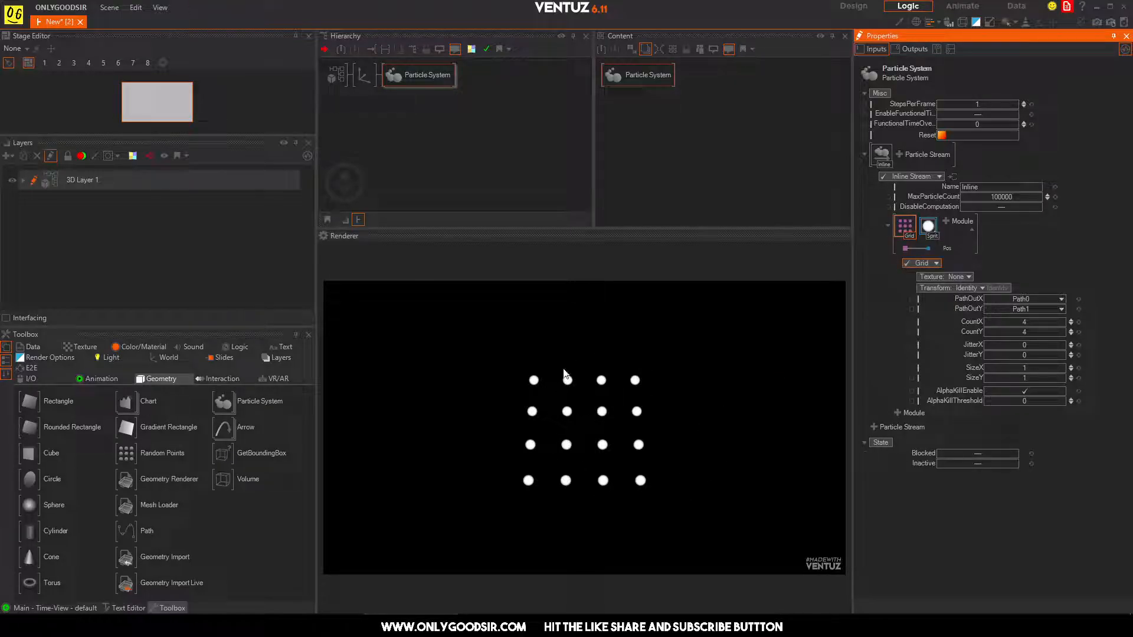
double_click(1014, 334)
type("0")
key("Return")
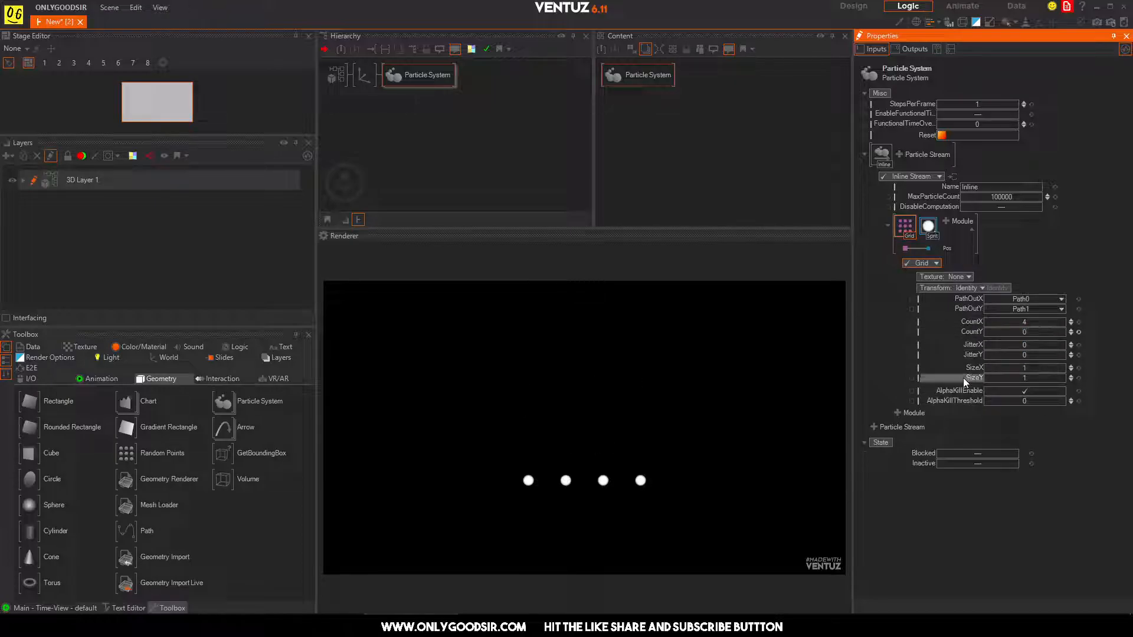
double_click(1026, 380)
type("0")
key("Return")
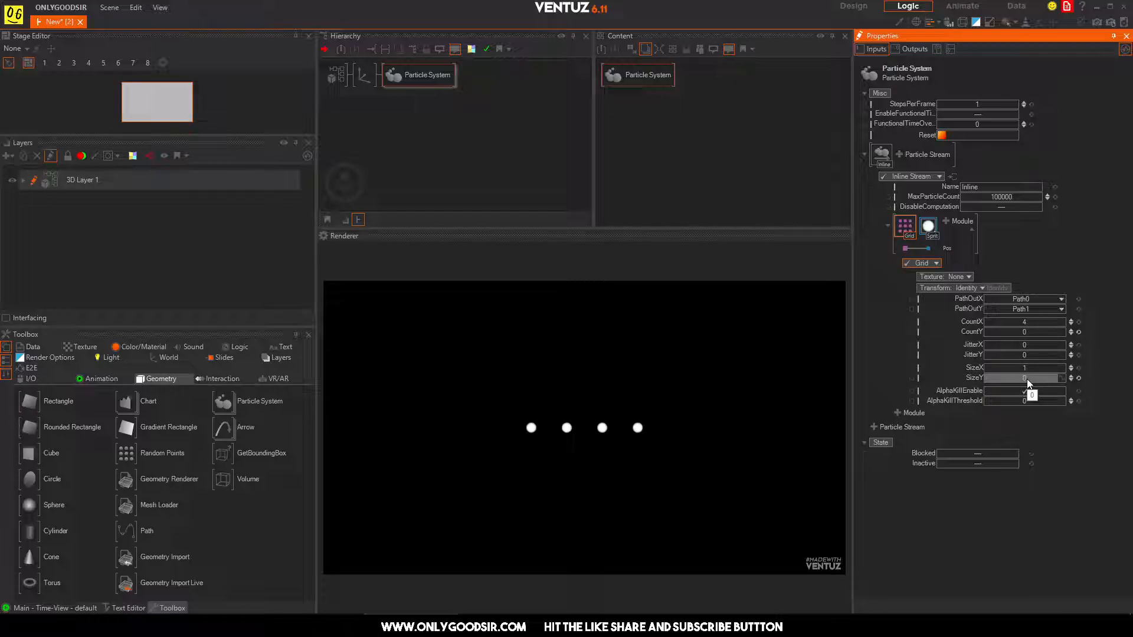
Step: Set the Grid emitter's CountX to 200 and widen its SizeX to 3.2
double_click(1027, 321)
type("200")
key("Return")
left_click_drag(1013, 369, 1065, 366)
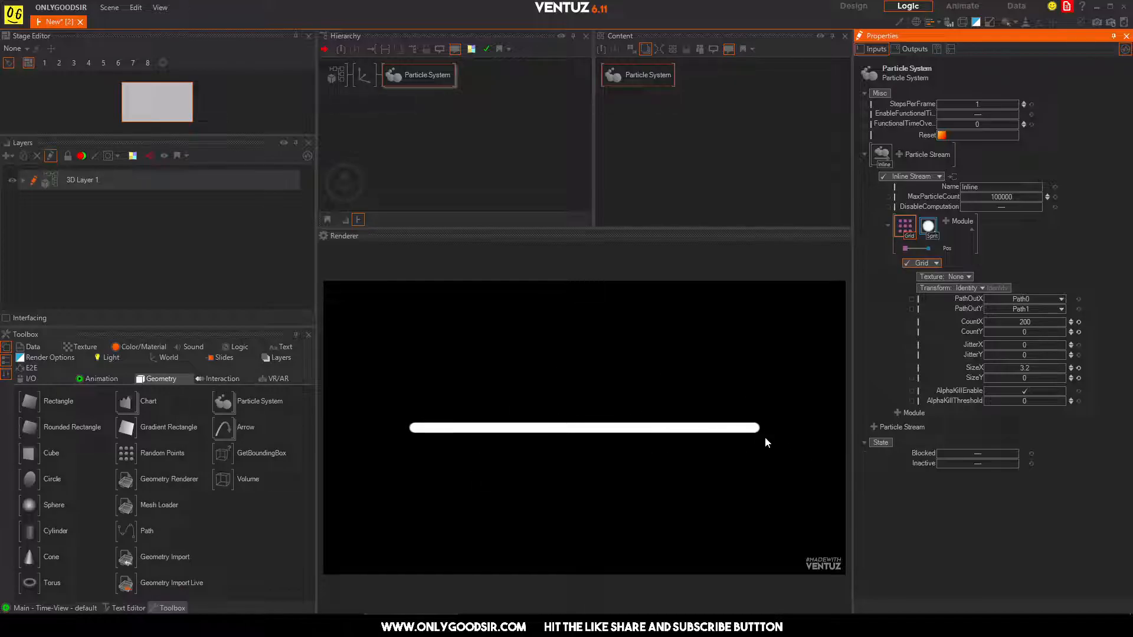
Step: Add a Texture modifier to the stream and place it between the Grid and the Sprite
left_click(944, 222)
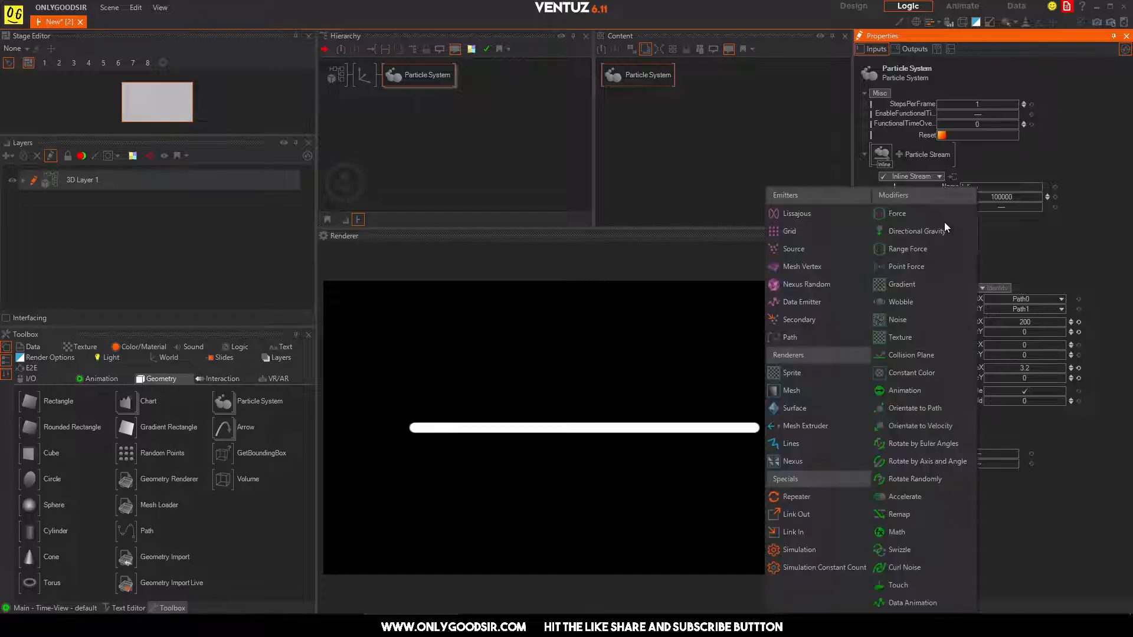
left_click(906, 340)
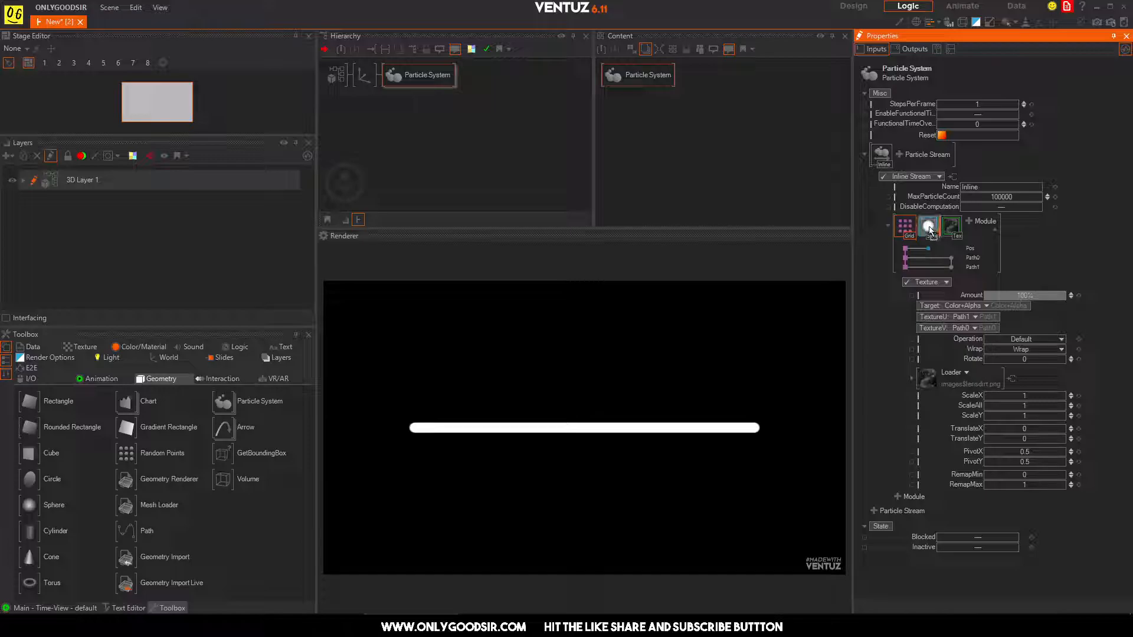
left_click_drag(926, 232, 941, 233)
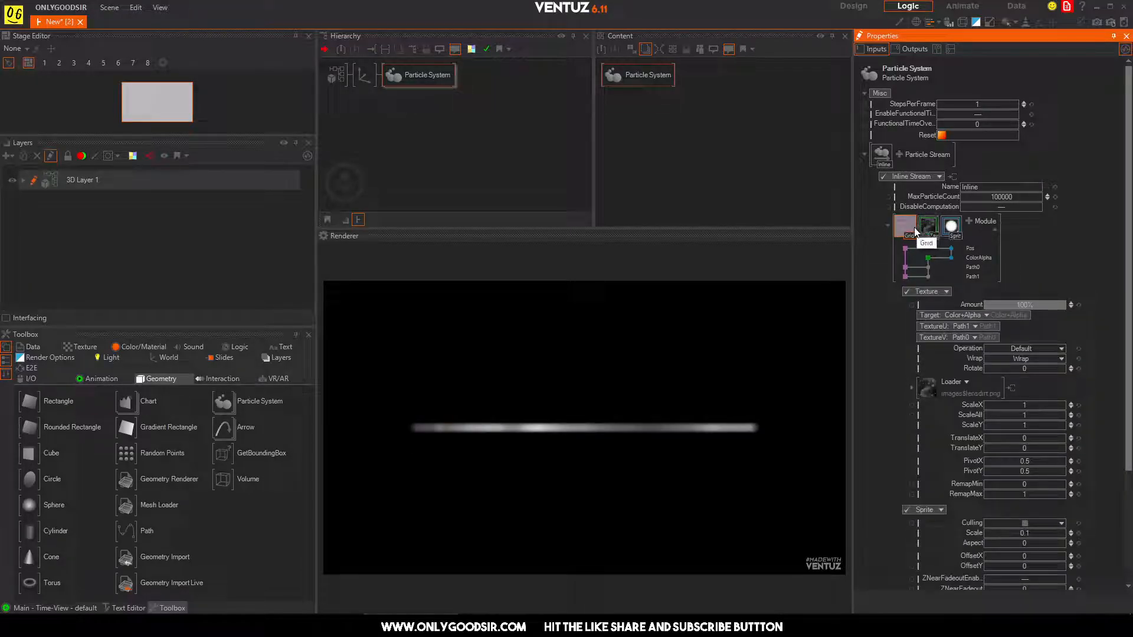
Step: Set the Texture modifier's target to Size
left_click(928, 228)
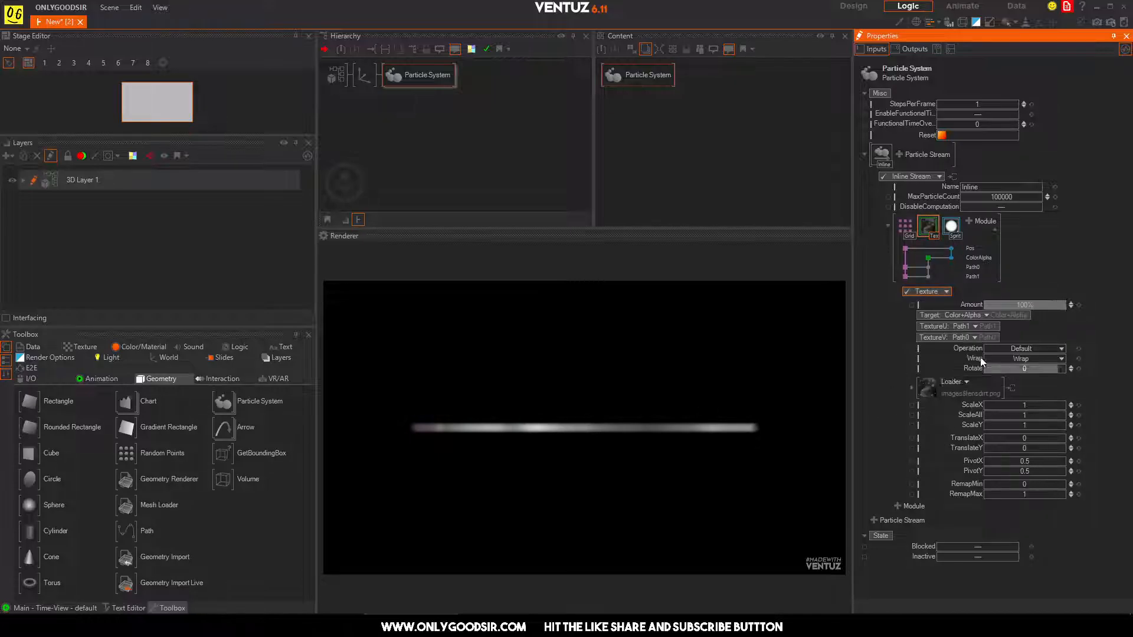
left_click(973, 315)
left_click(943, 378)
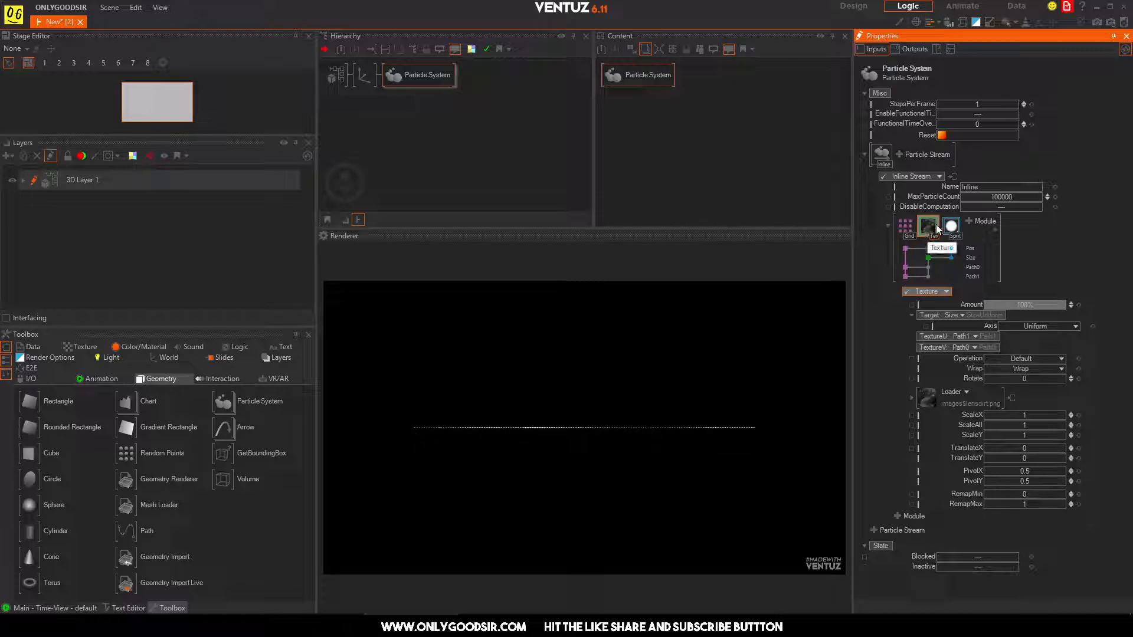
Step: Replace the Texture modifier's image with the white-to-black 1D Gradient and set its wrap mode to TransparentBorder
left_click(965, 392)
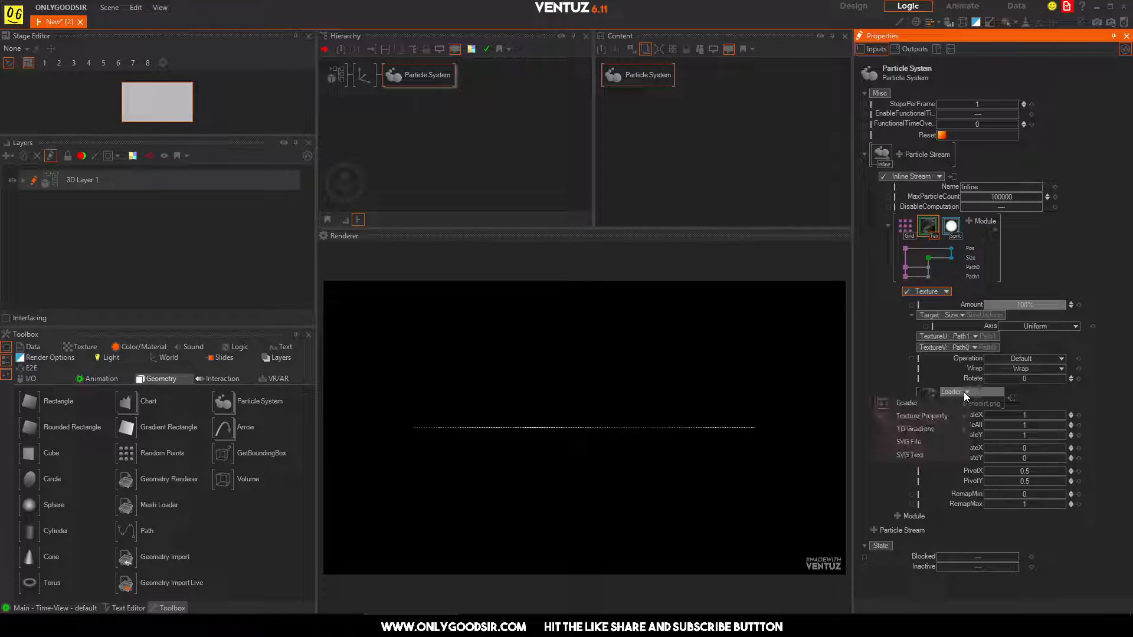
mouse_move(944, 403)
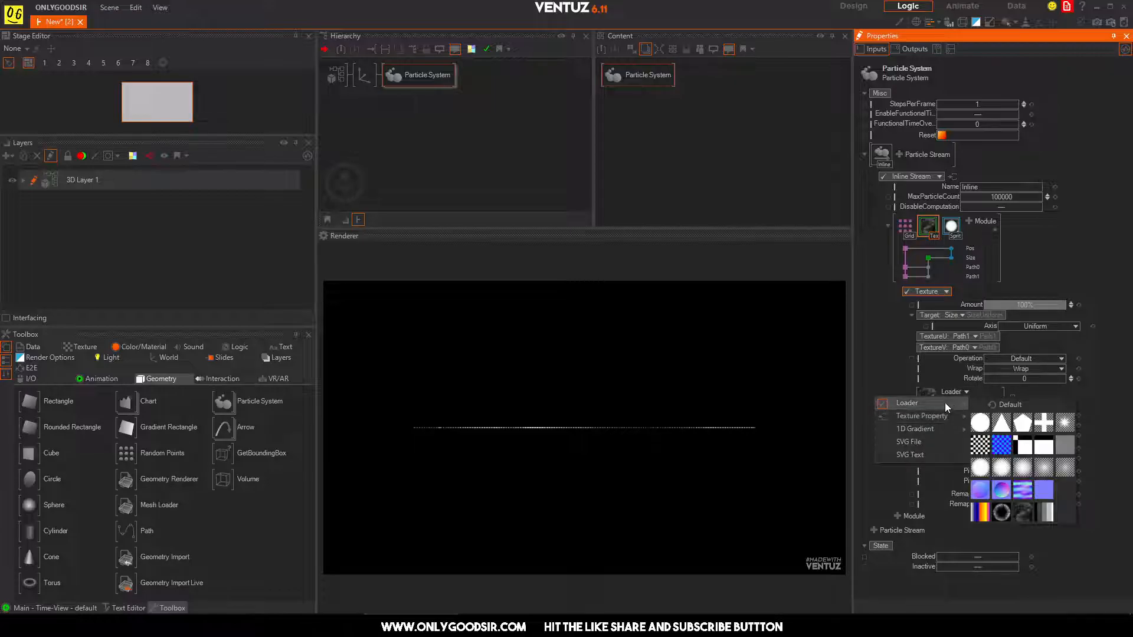
mouse_move(921, 430)
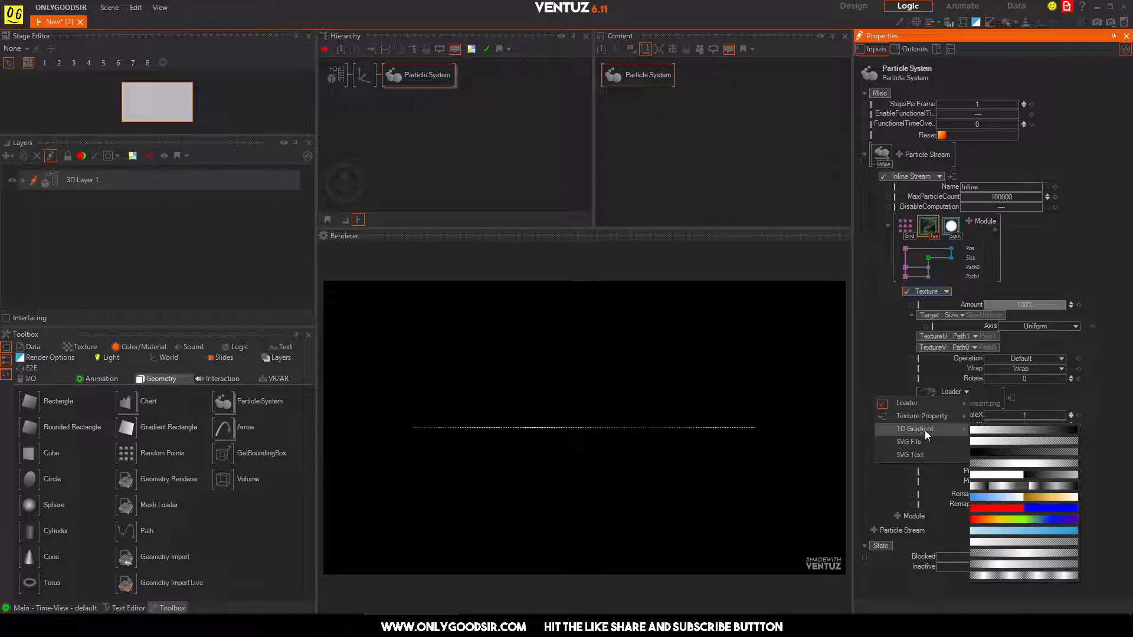
left_click(994, 432)
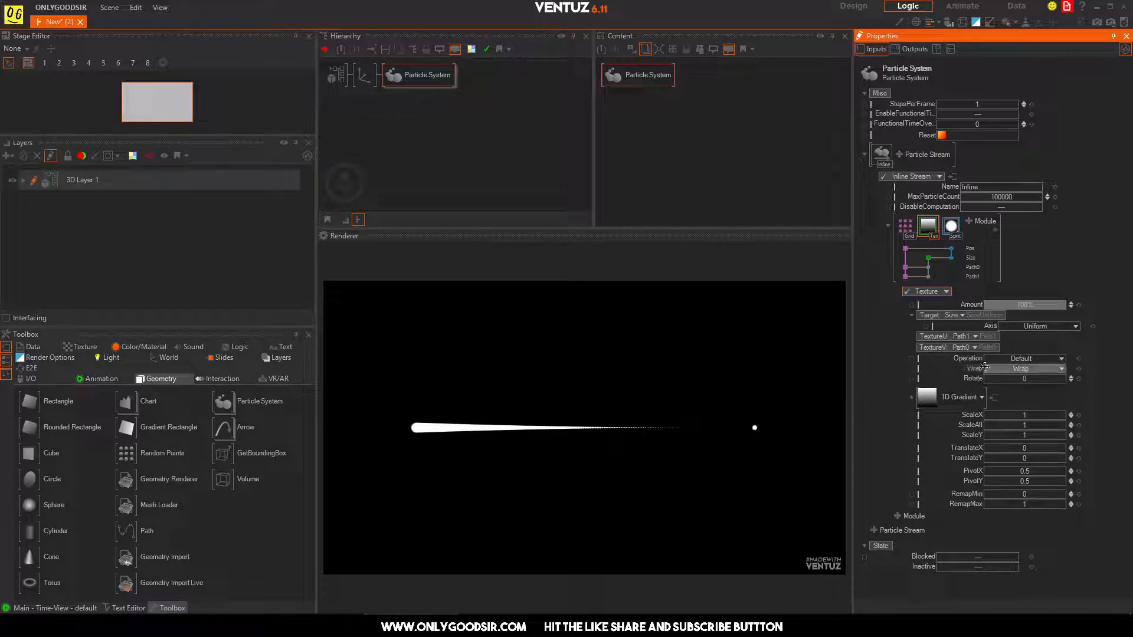
left_click(1059, 371)
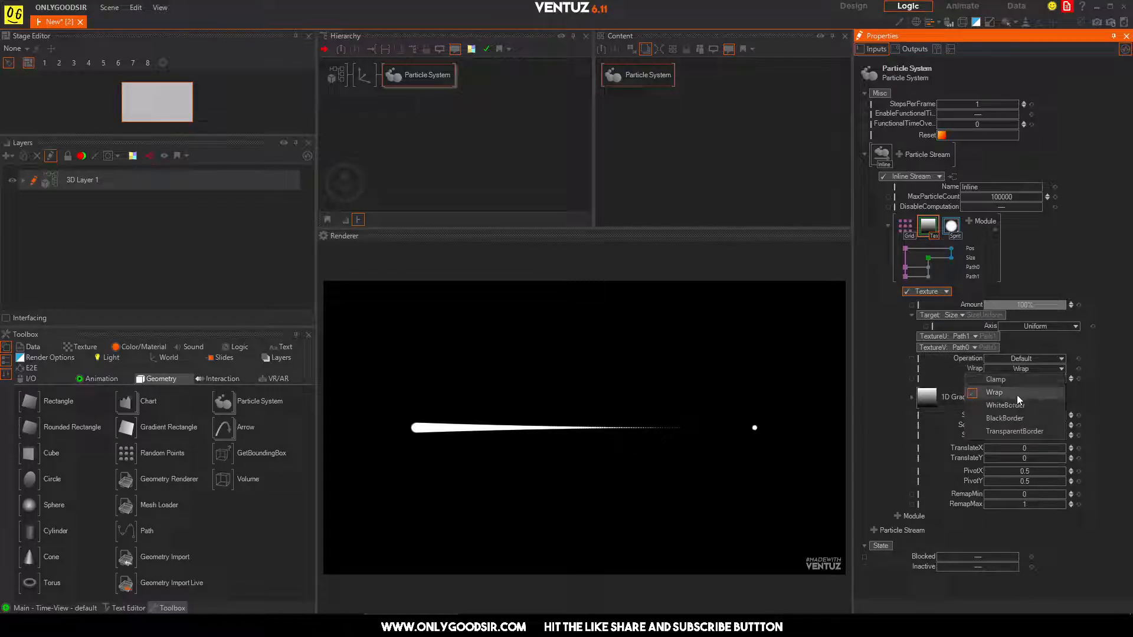
left_click(989, 431)
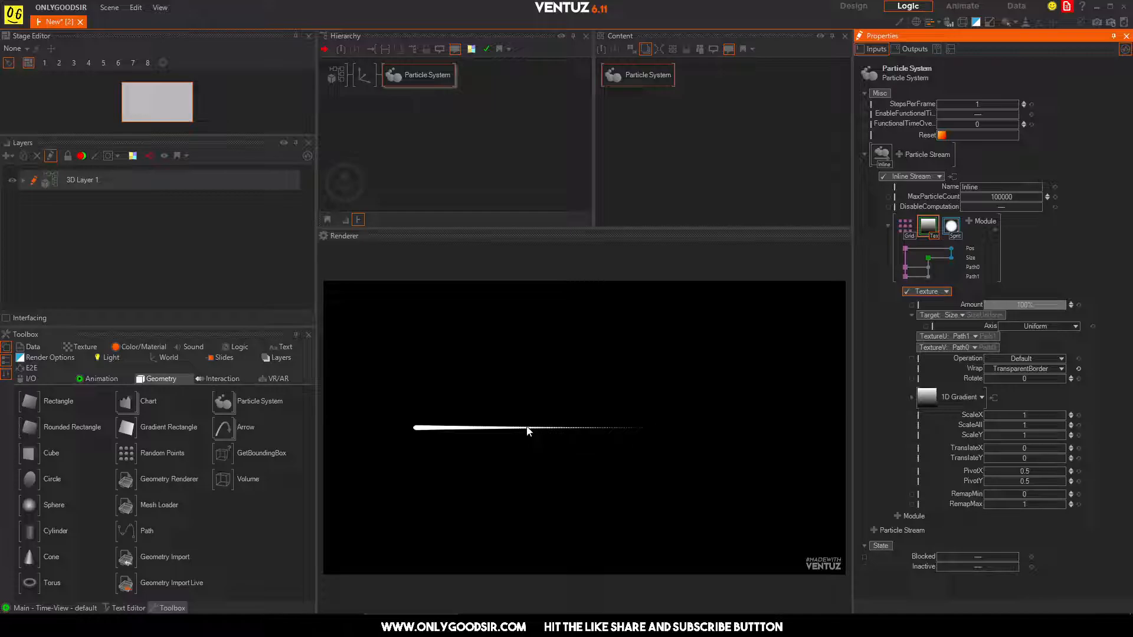
Step: Increase the Sprite renderer's scale to 0.423
left_click(950, 227)
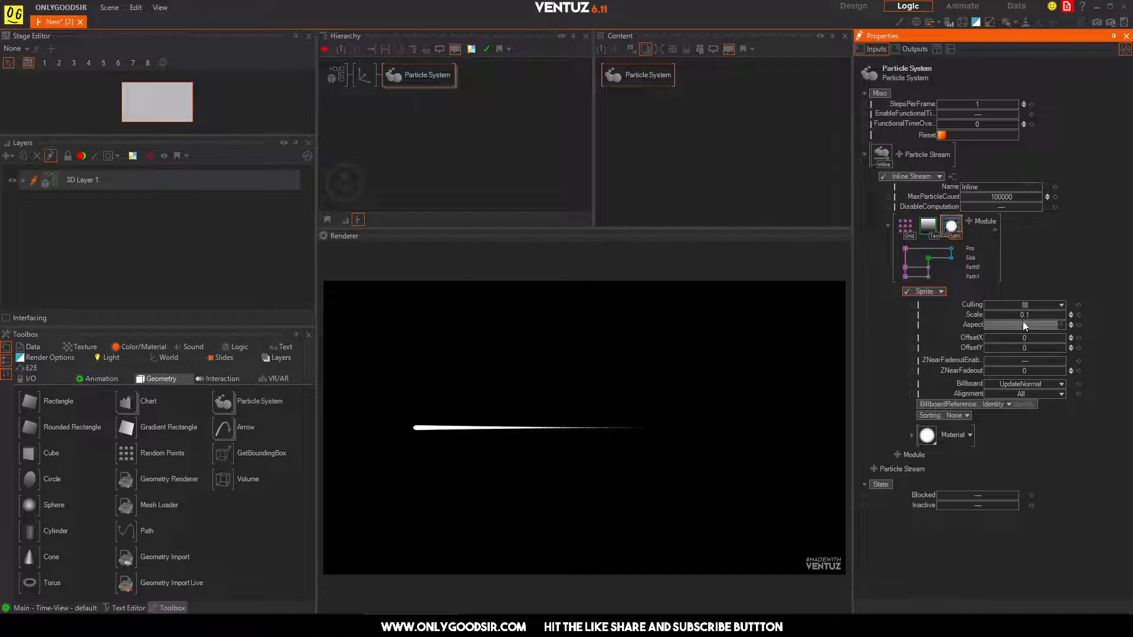
left_click_drag(1026, 314, 1069, 314)
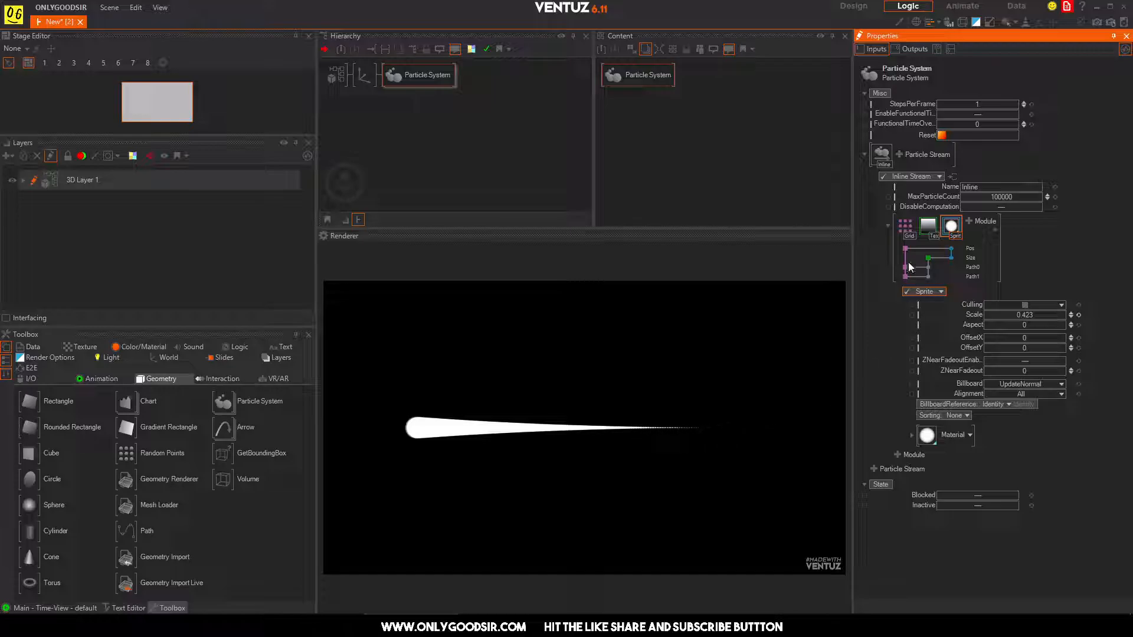
Step: Try 250 for the Grid emitter's CountX and set it back to 200
left_click(905, 228)
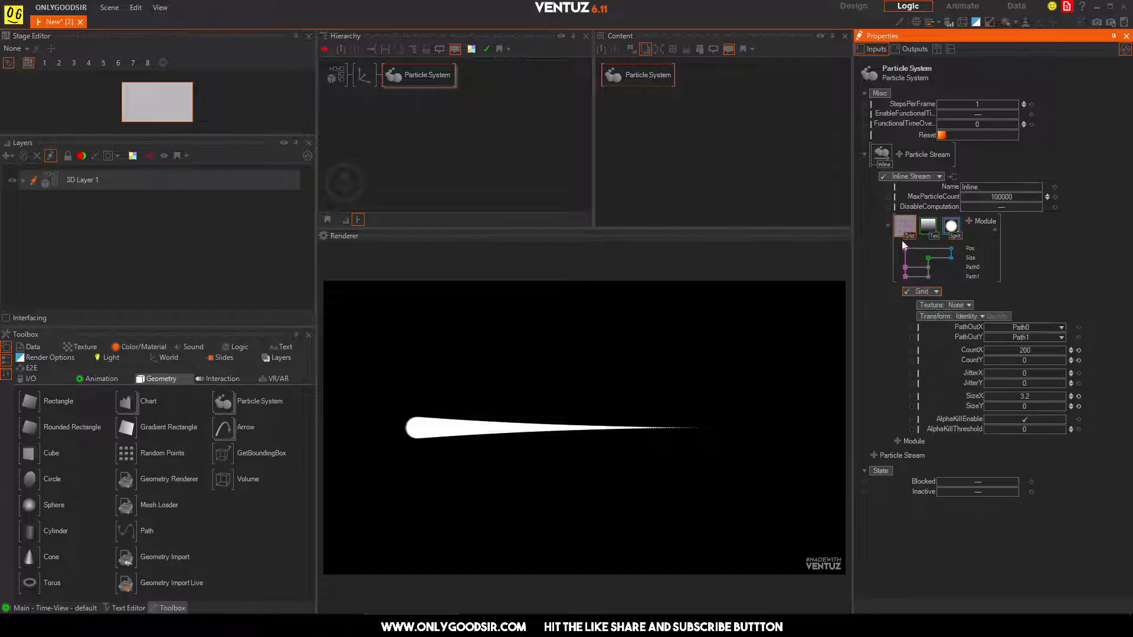
left_click(1048, 351)
type("250")
key("Return")
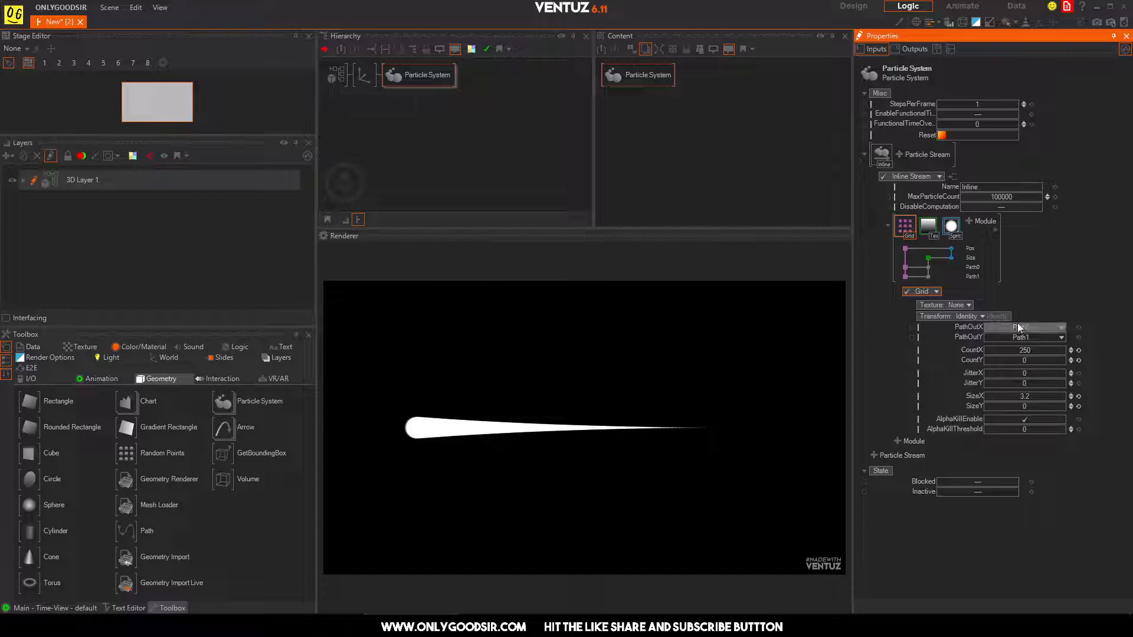
double_click(1023, 350)
type("200")
key("Return")
Step: Add a Noise modifier to the stream and place it between the Texture and the Sprite
left_click(969, 224)
left_click(921, 317)
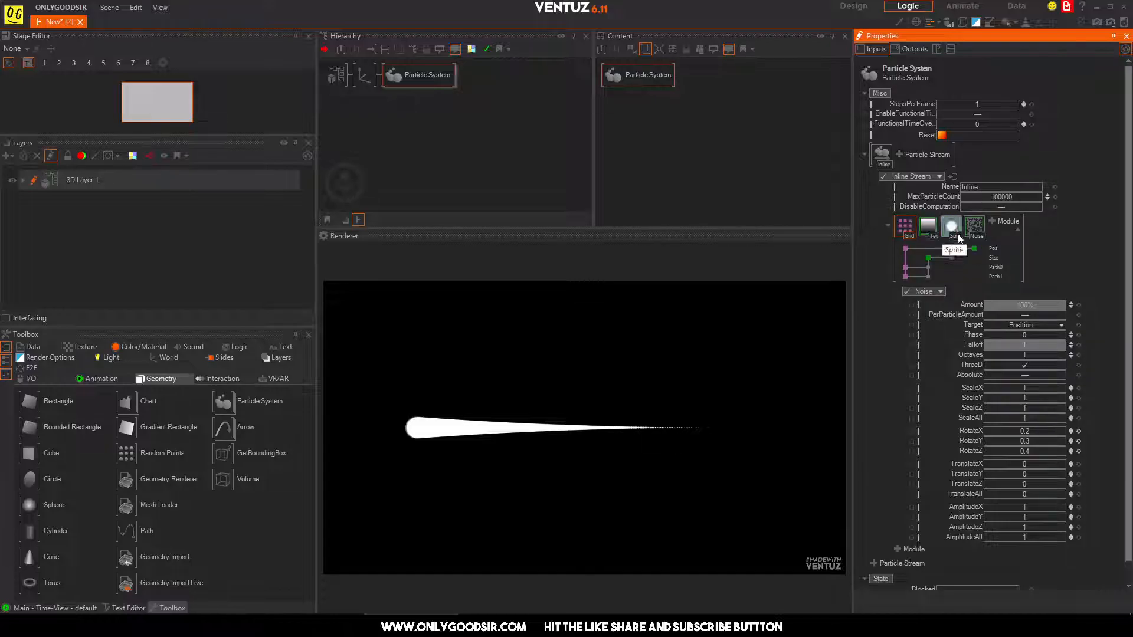
mouse_move(977, 229)
left_mouse_down()
mouse_move(953, 240)
mouse_move(951, 230)
left_mouse_up()
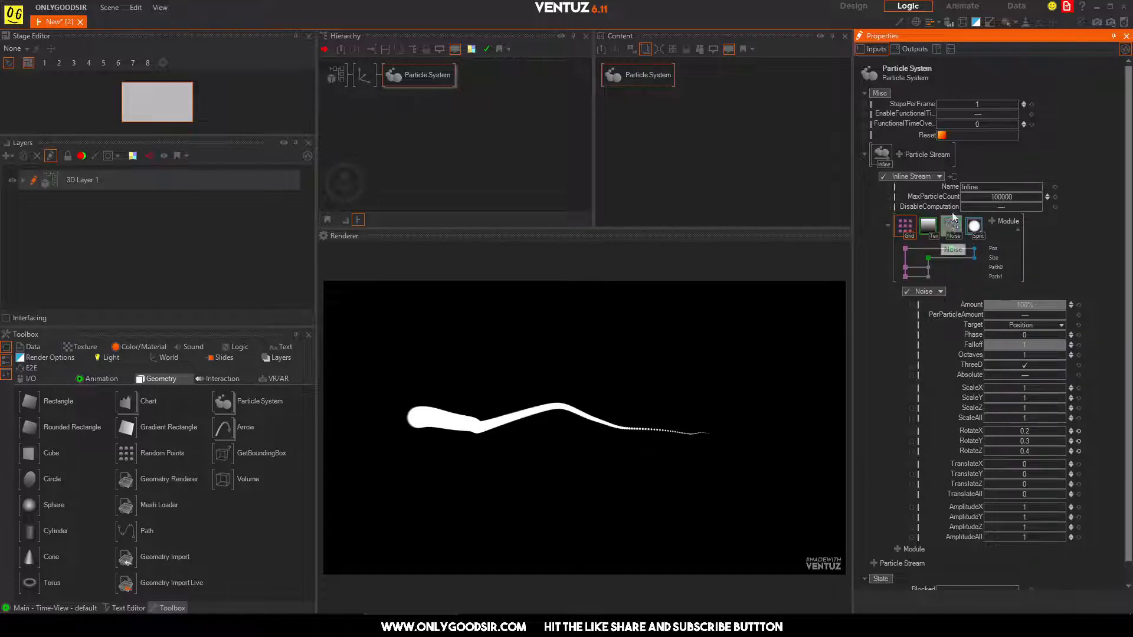
Step: Change the Sprite renderer module to a Mesh renderer
left_click(976, 236)
left_click(943, 291)
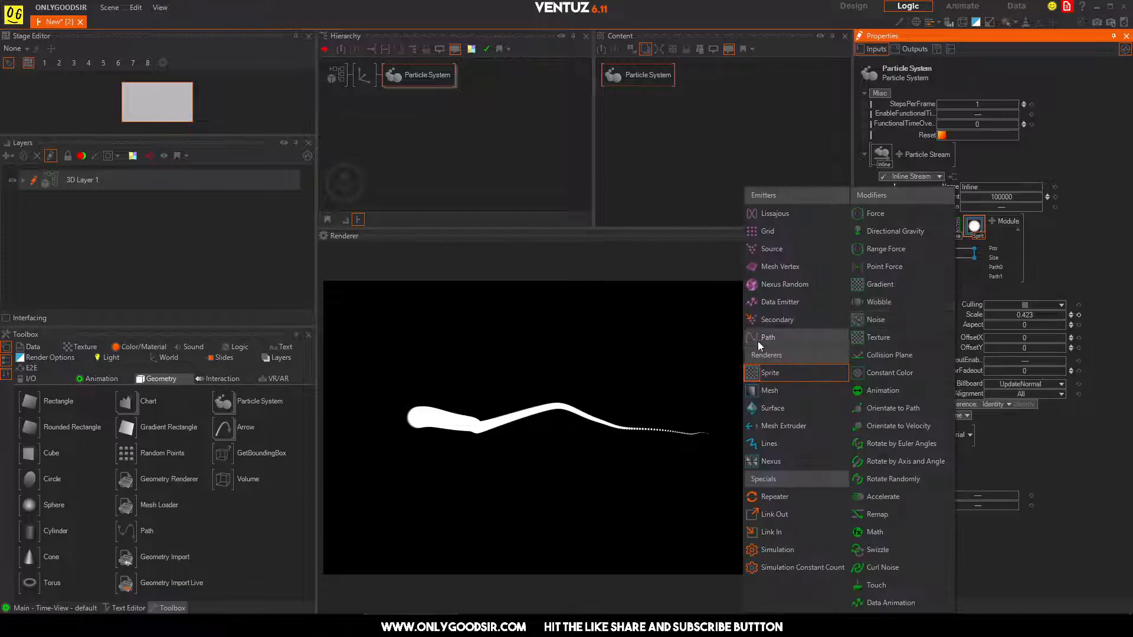
left_click(767, 390)
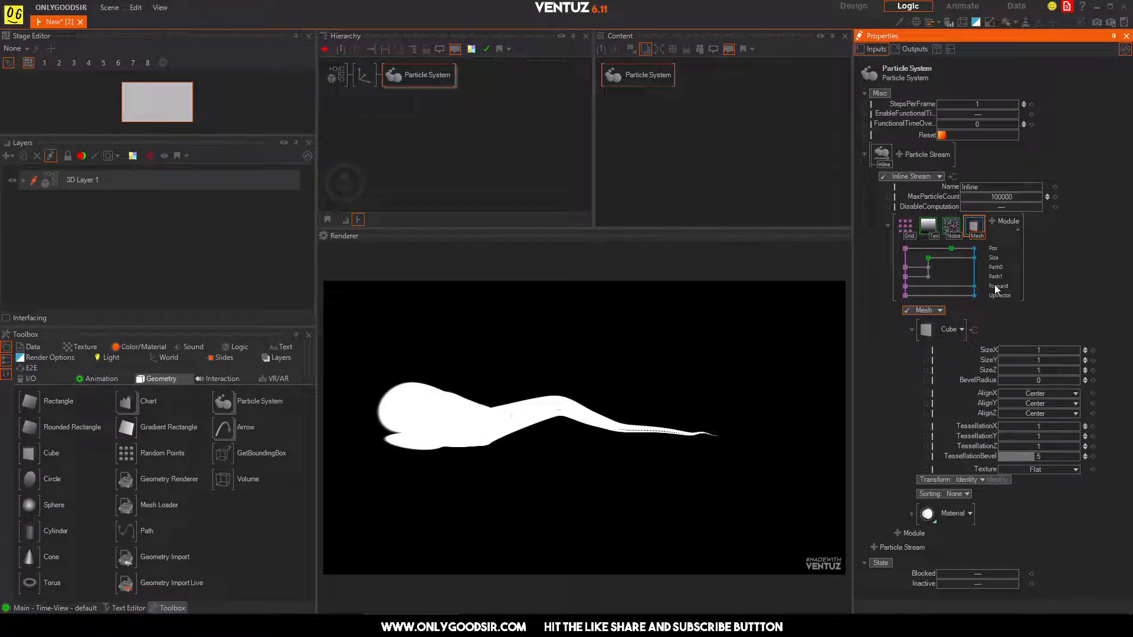
Step: Try a Cone as the Mesh renderer's geometry in place of the Cube
left_click(962, 331)
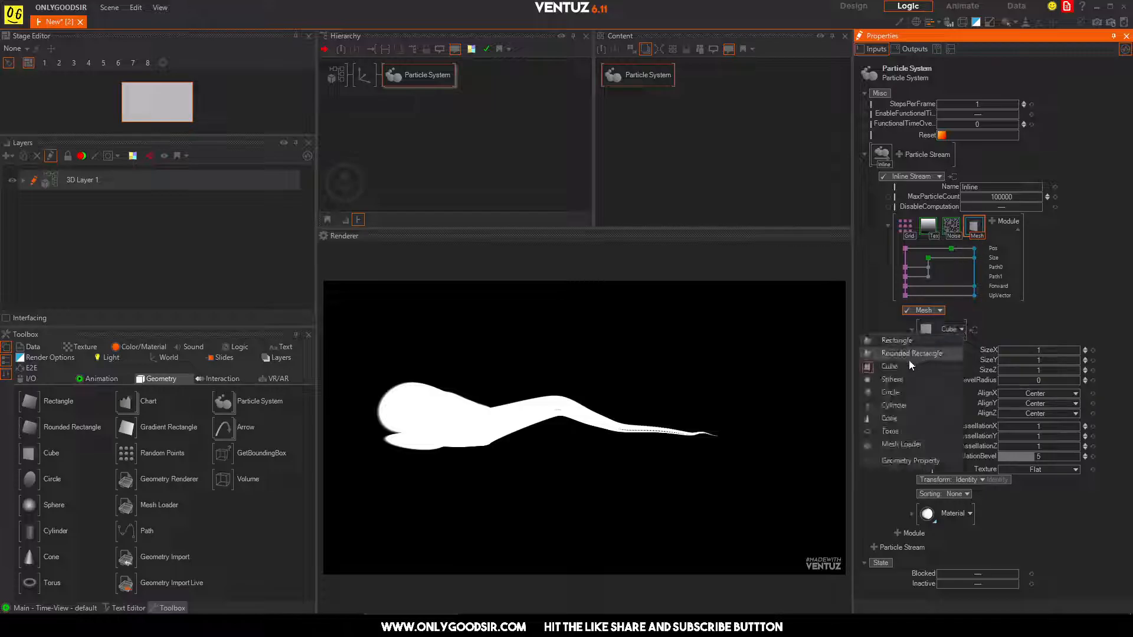
left_click(884, 419)
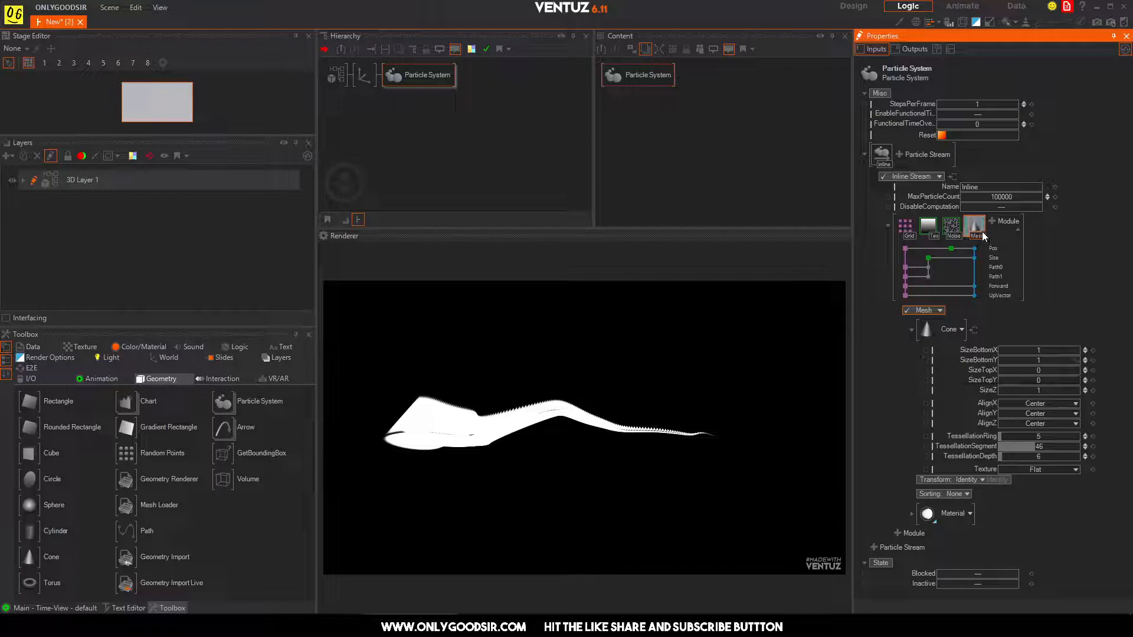
left_click(959, 329)
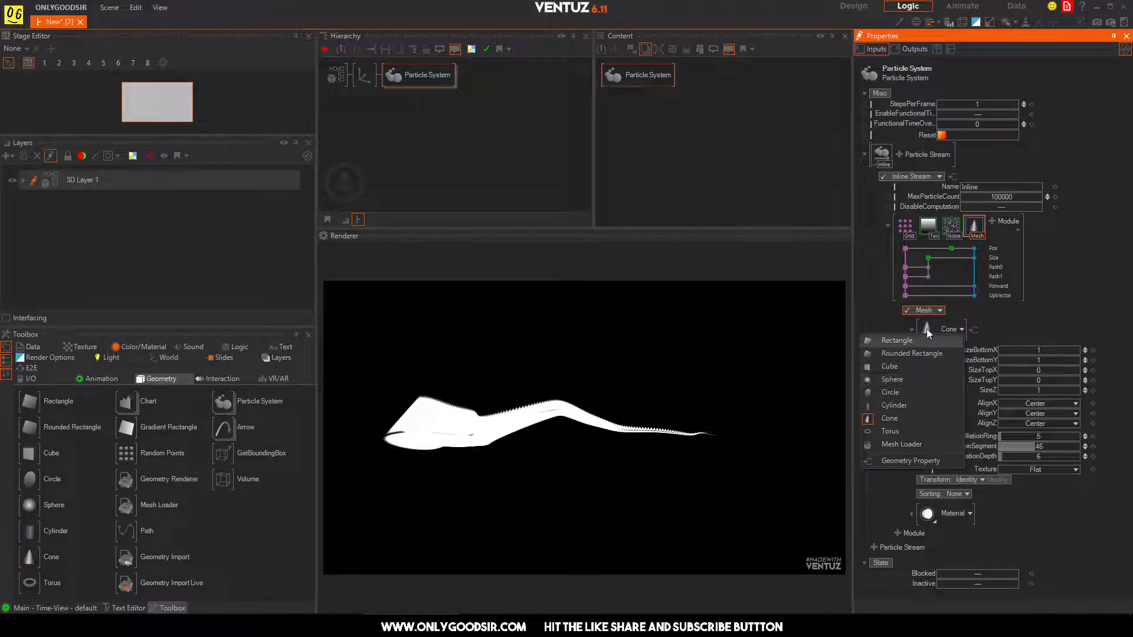
left_click(978, 233)
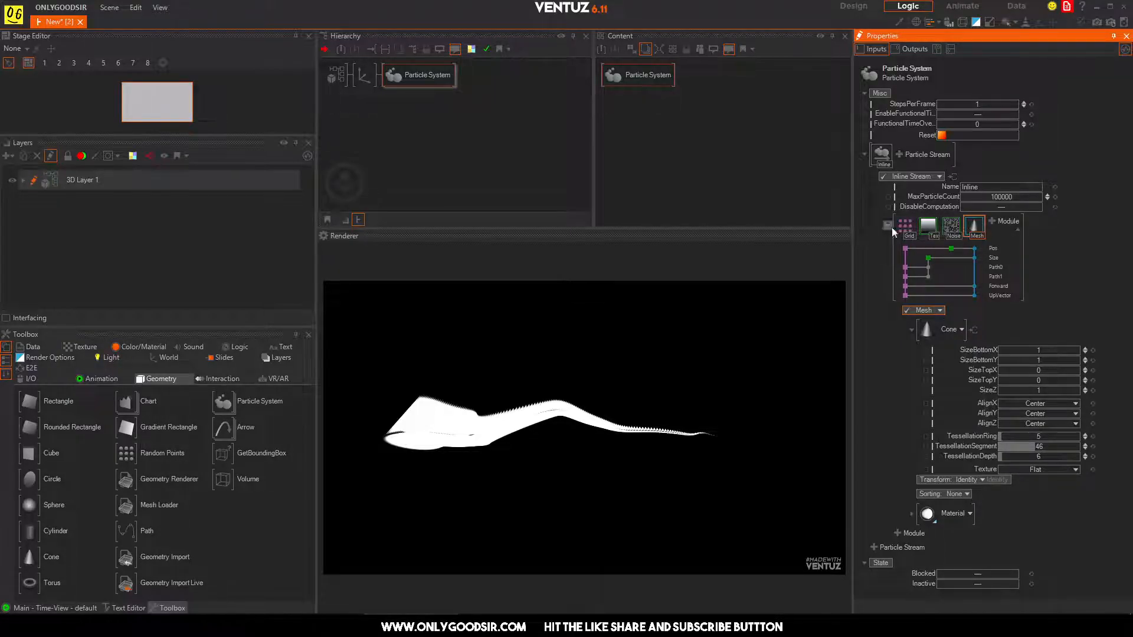
Step: Change the Mesh renderer module back to a Sprite renderer and set its scale to 0.672
left_click(940, 311)
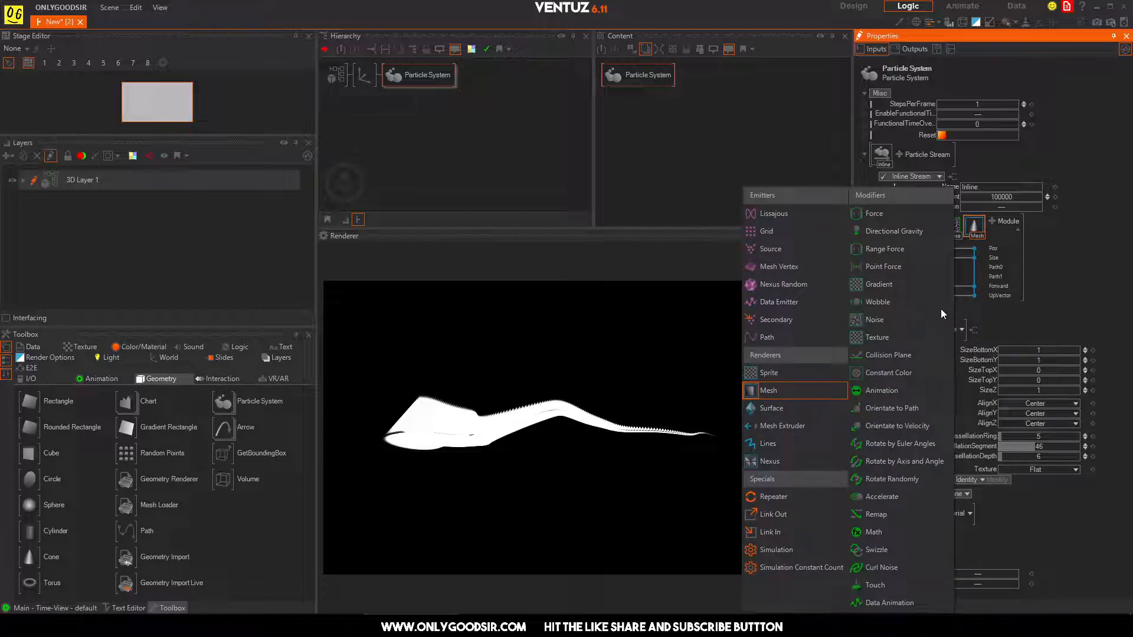
left_click(769, 374)
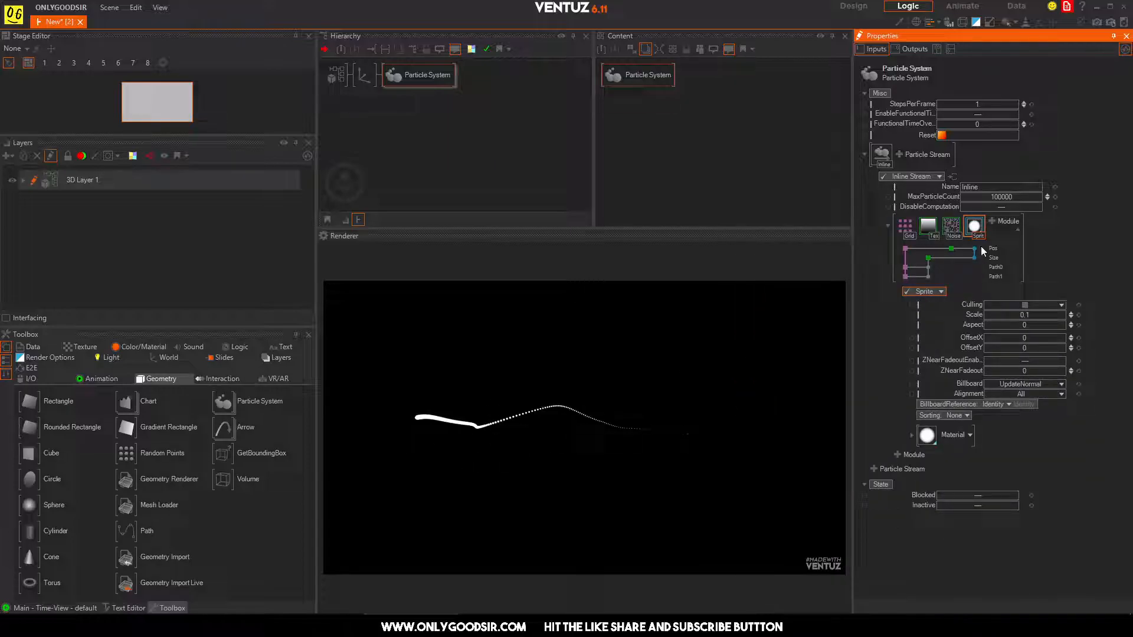
left_click_drag(1005, 318, 1008, 317)
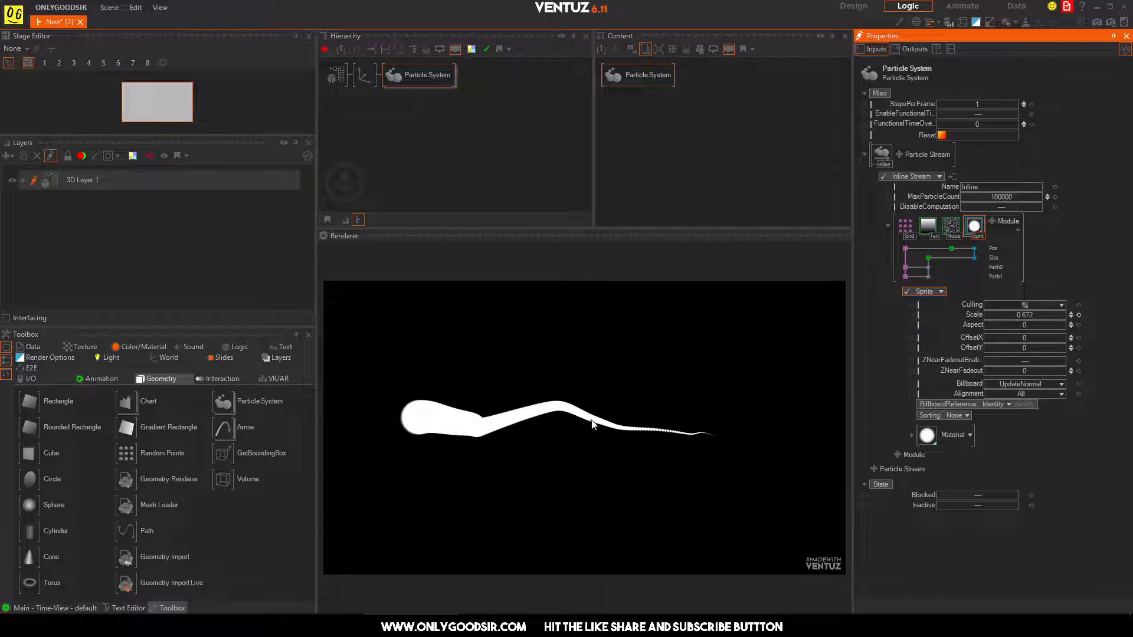
Step: Set the Noise modifier's ScaleAll to 1.8
left_click(950, 226)
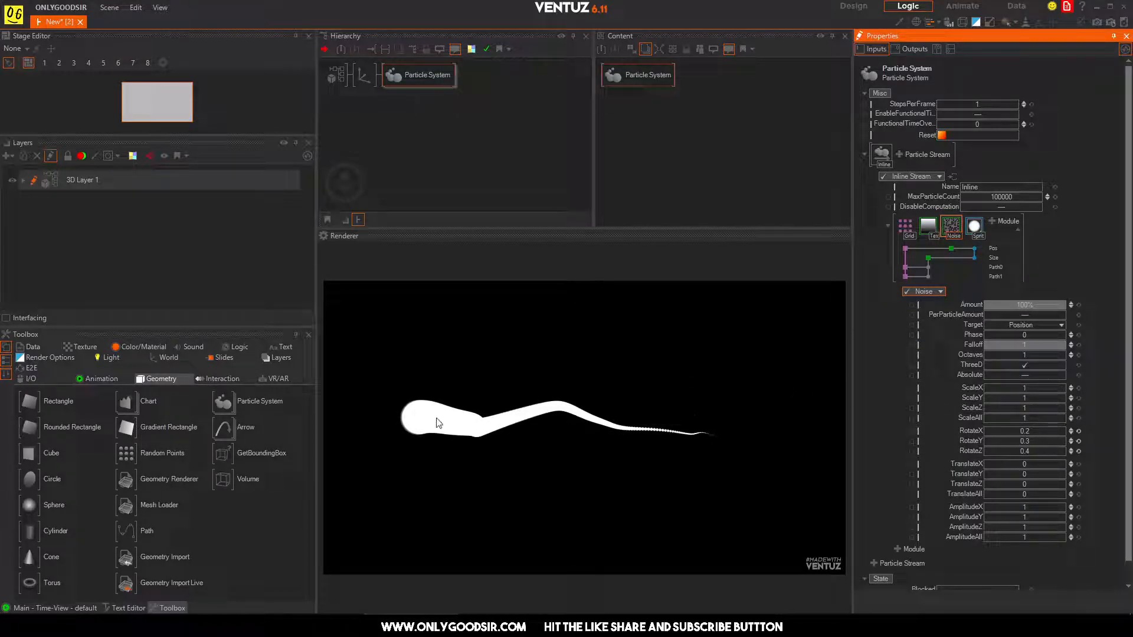
mouse_move(1036, 420)
left_mouse_down()
mouse_move(987, 422)
mouse_move(1037, 418)
left_mouse_up()
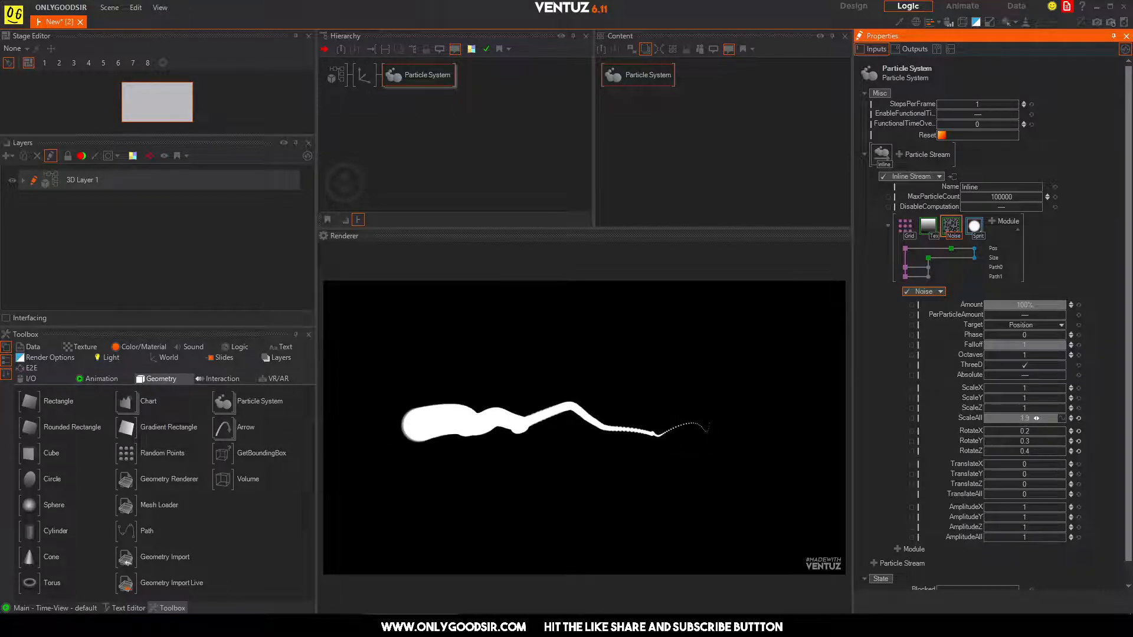
left_click_drag(1036, 417, 1024, 413)
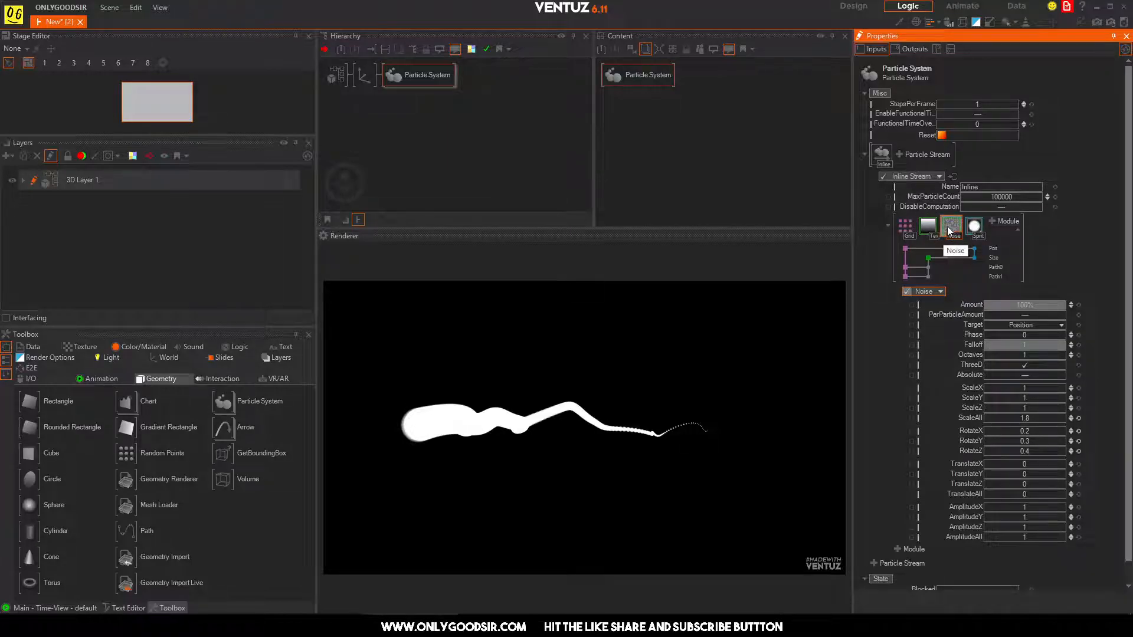
Step: Try a module order with the Texture after the Sprite in the stream, and undo the reordering
mouse_move(951, 231)
left_mouse_down()
mouse_move(991, 223)
mouse_move(950, 231)
mouse_move(984, 234)
mouse_move(985, 255)
left_mouse_up()
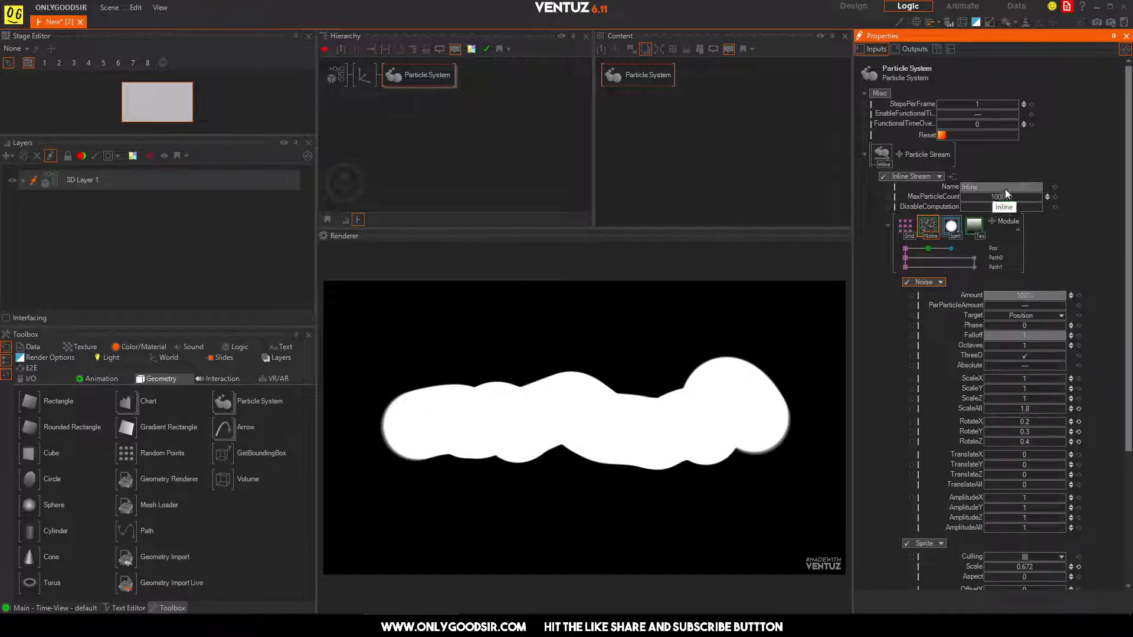
key("ctrl+z")
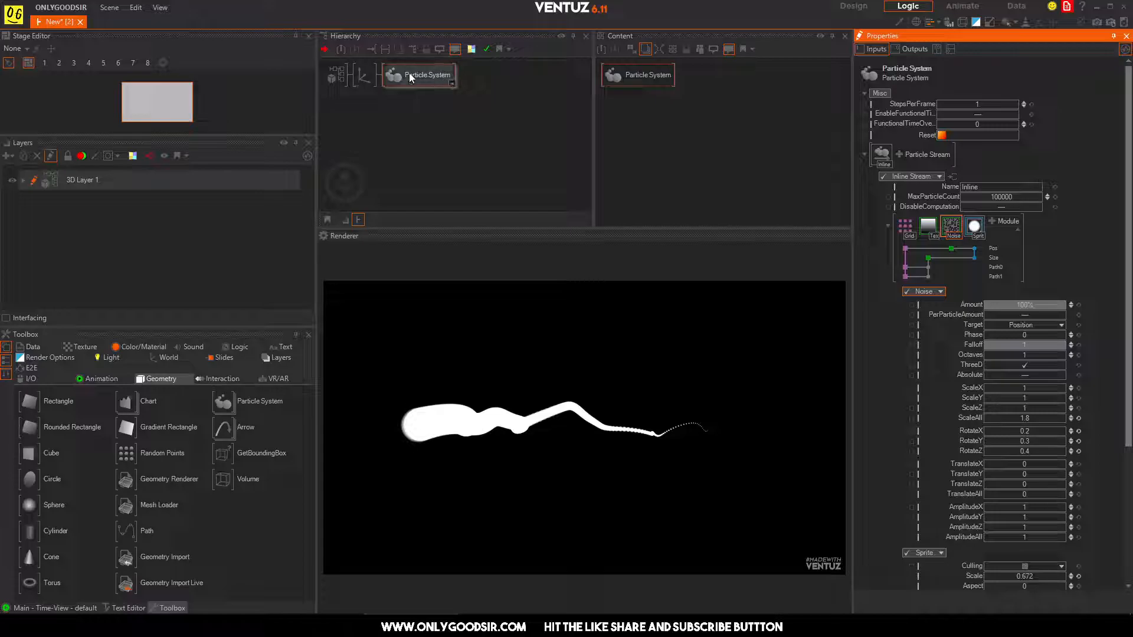
left_click(366, 76)
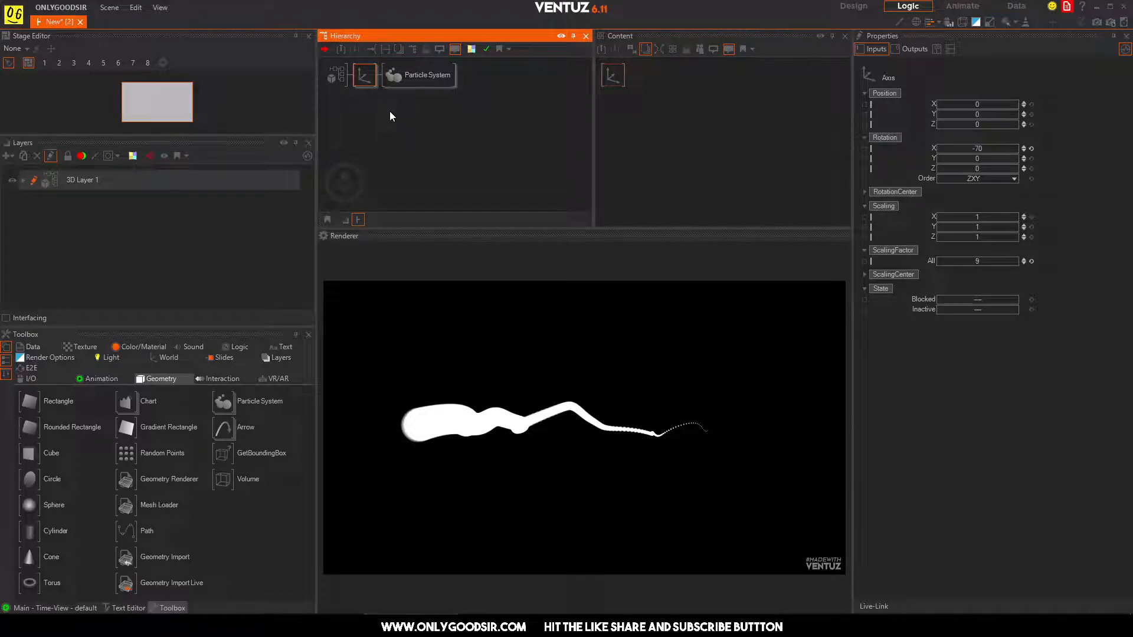
left_click(413, 82)
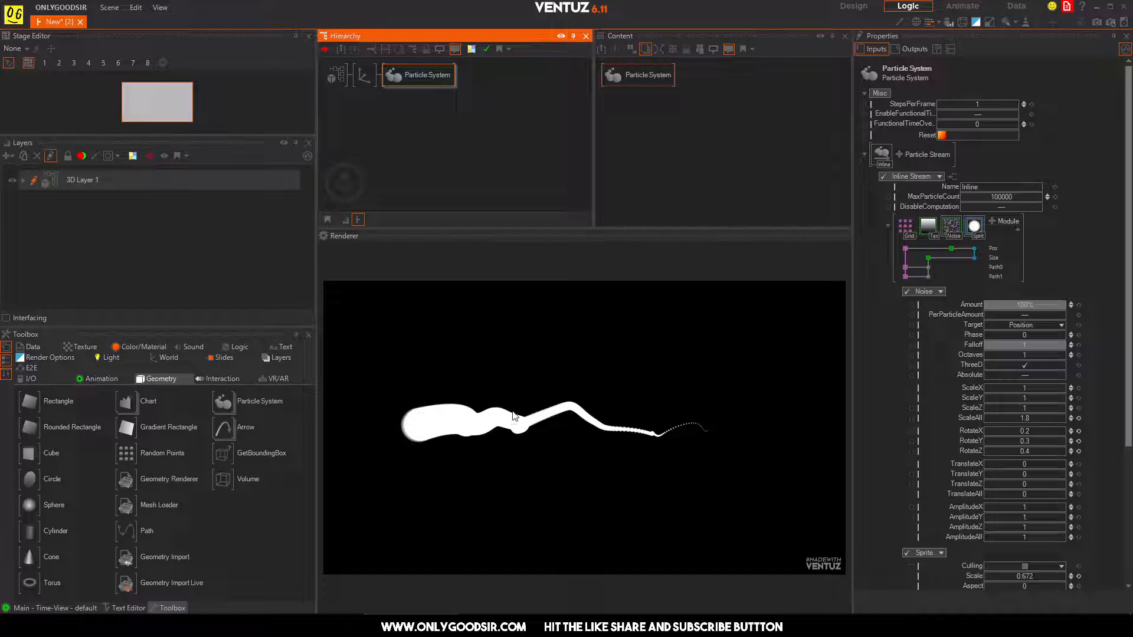
Step: Add a second Texture modifier to the stream and place it between the Noise and the Sprite, keeping its target as Color+Alpha
left_click(996, 221)
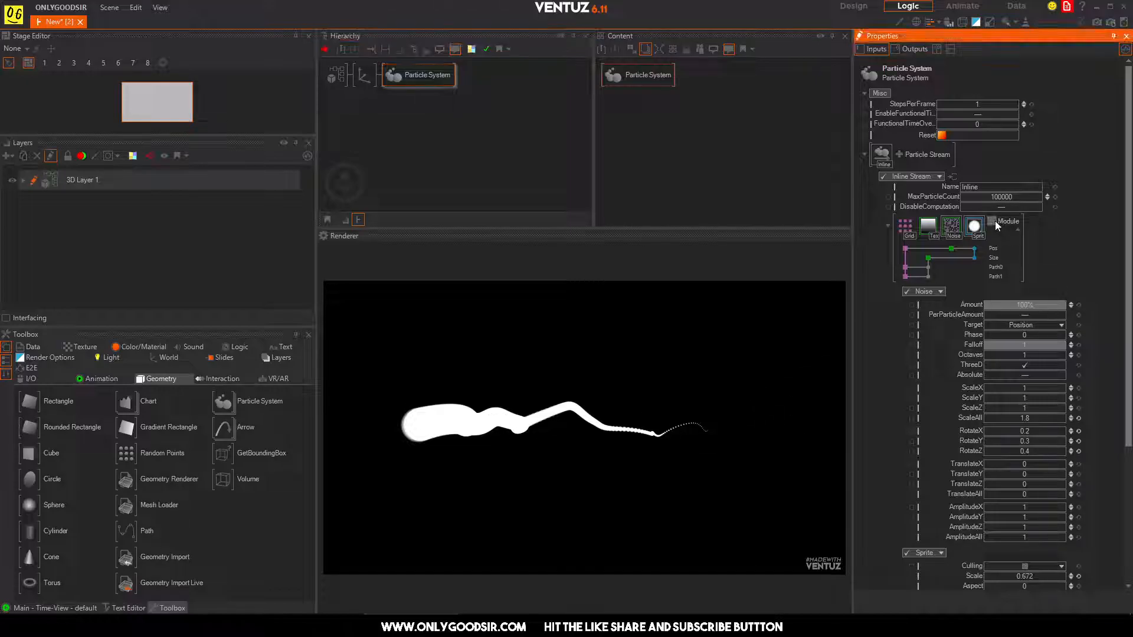
left_click(946, 341)
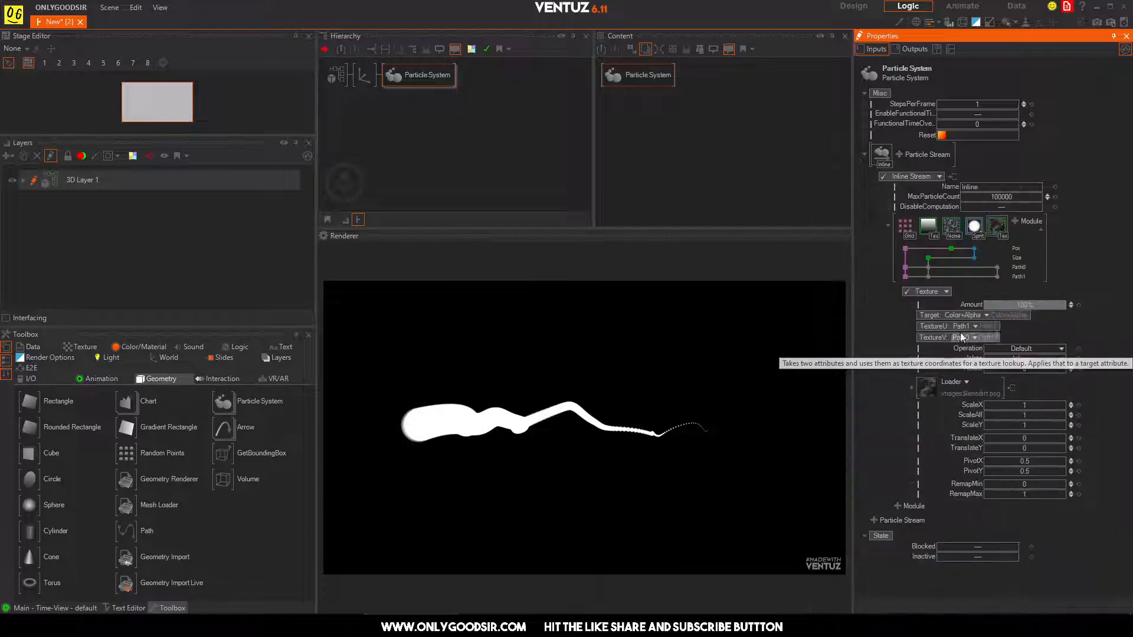
mouse_move(992, 230)
left_mouse_down()
mouse_move(969, 229)
mouse_move(974, 242)
left_mouse_up()
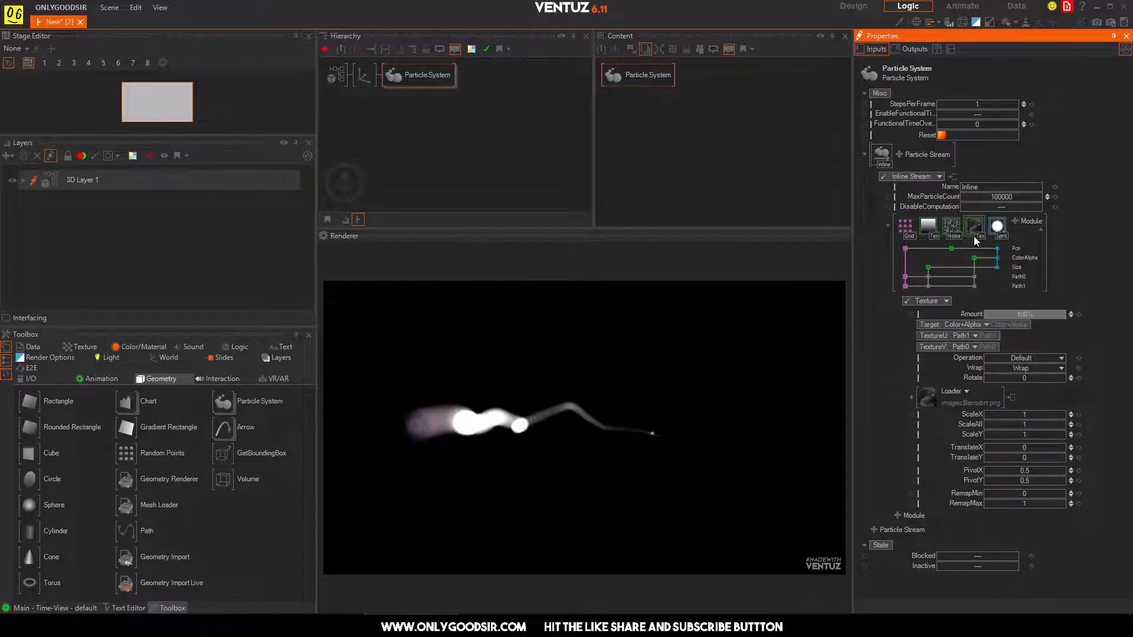
left_click(974, 230)
left_click(979, 325)
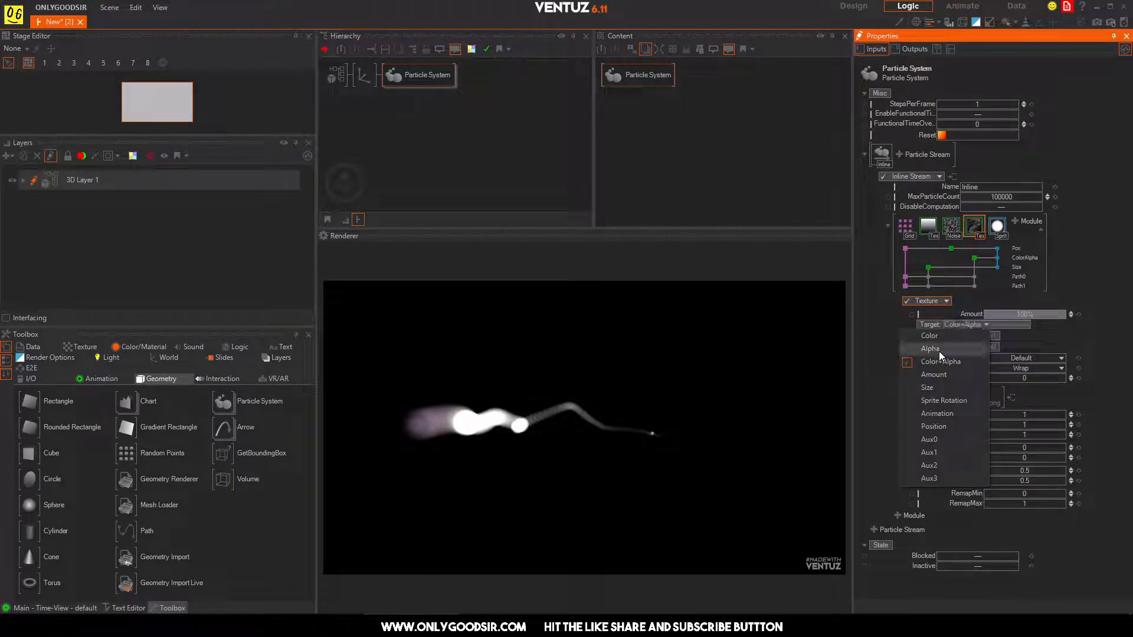
left_click(1097, 336)
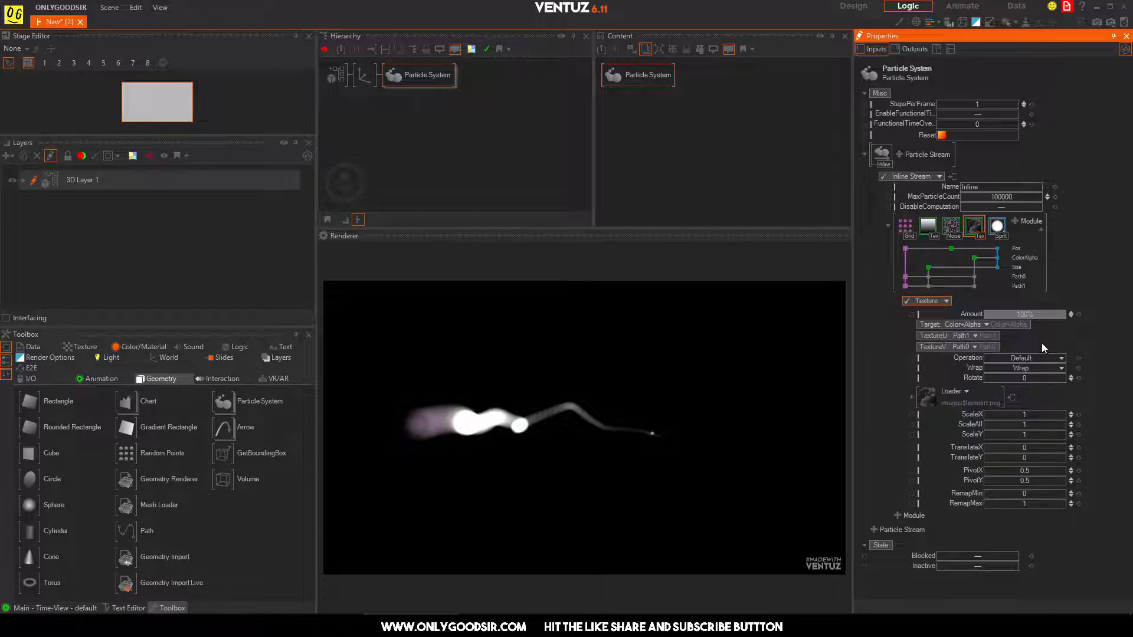
Step: Replace the second Texture modifier's image with the rainbow 1D Gradient preset
left_click(959, 391)
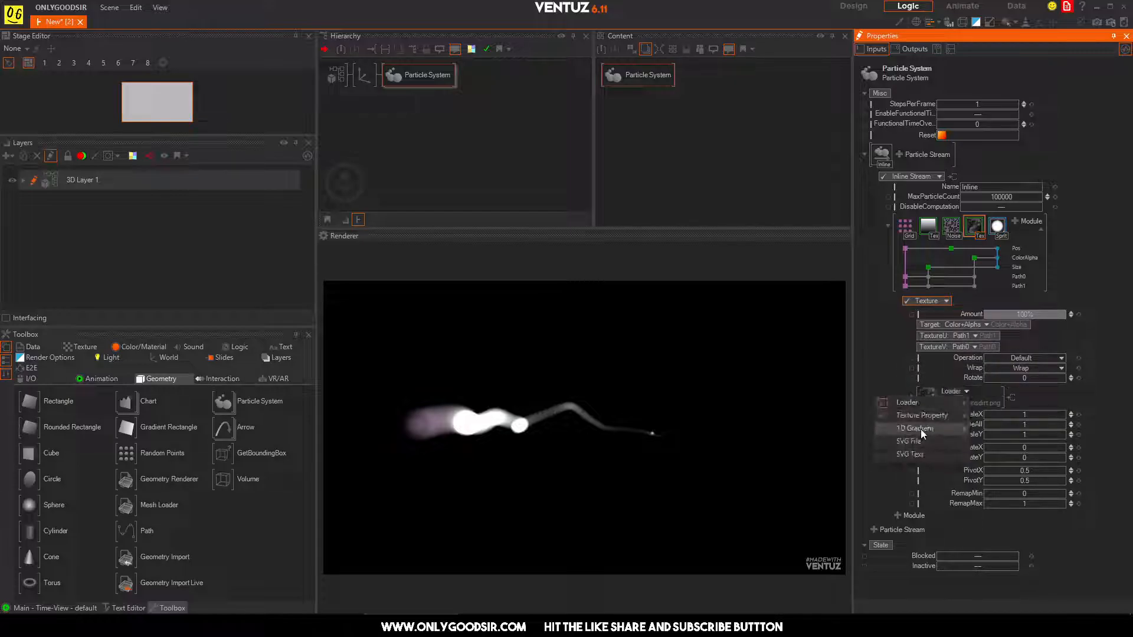
mouse_move(922, 430)
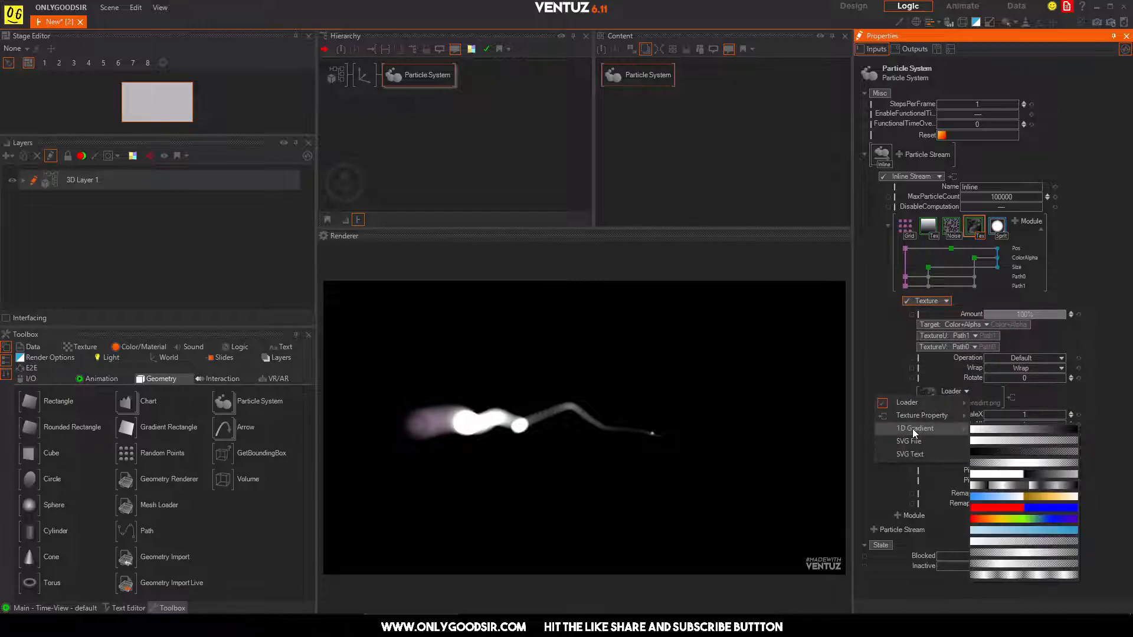
left_click(996, 519)
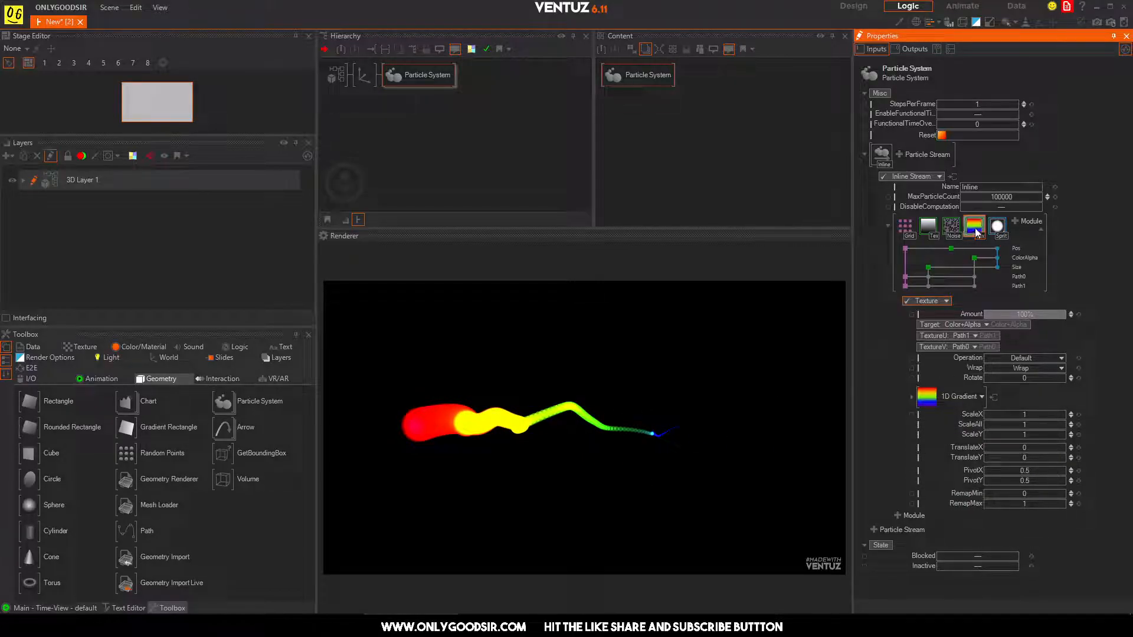
left_click(1015, 221)
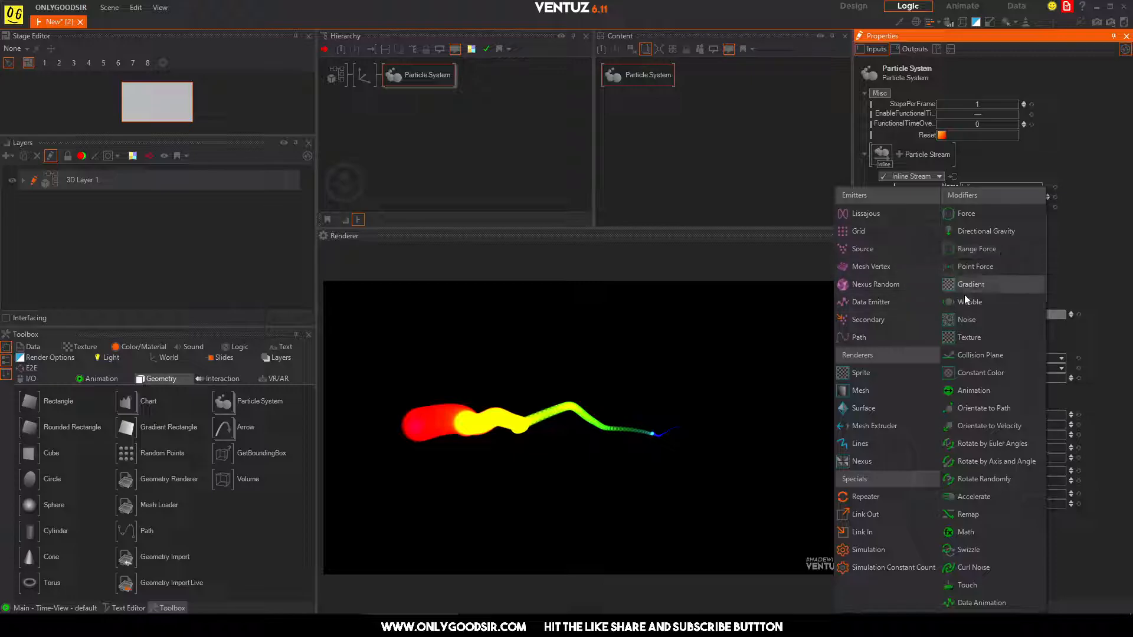
left_click(1112, 290)
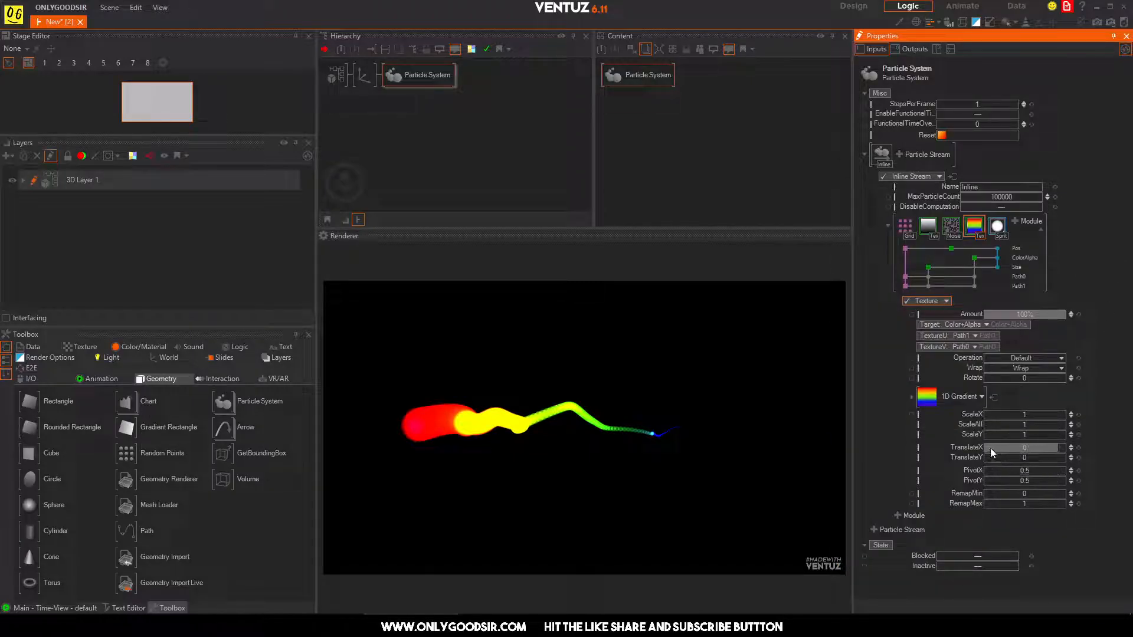
Step: Try TranslateY values of -0.46 and 0.08 on the gradient texture and reset it to 0
left_click_drag(1028, 458, 1018, 458)
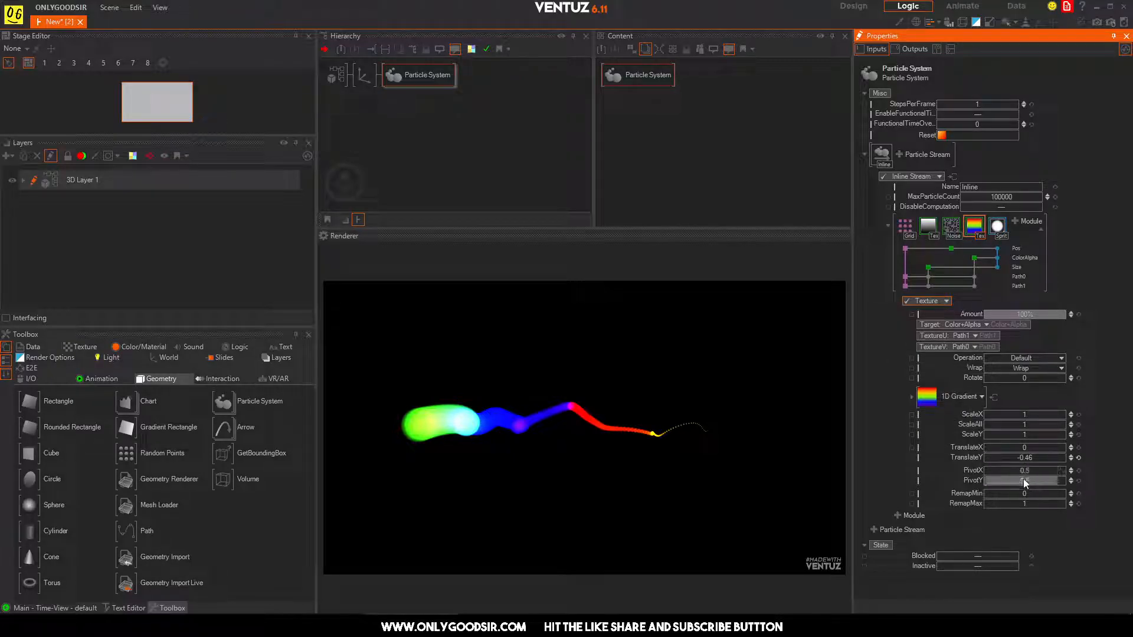
left_click_drag(1037, 456, 1067, 444)
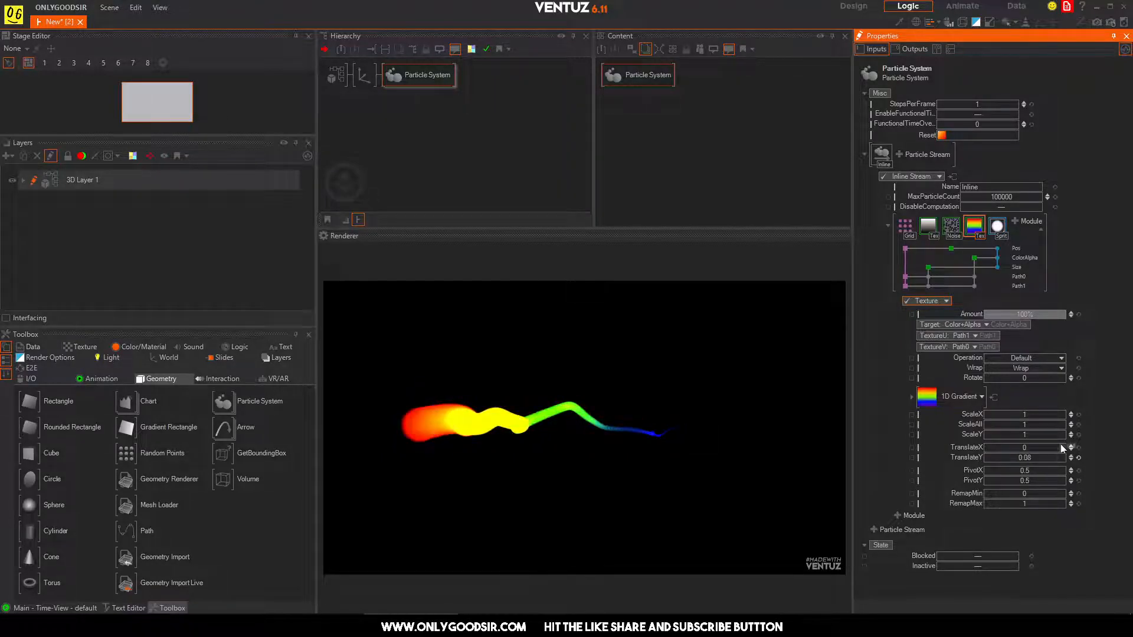
left_click(1077, 458)
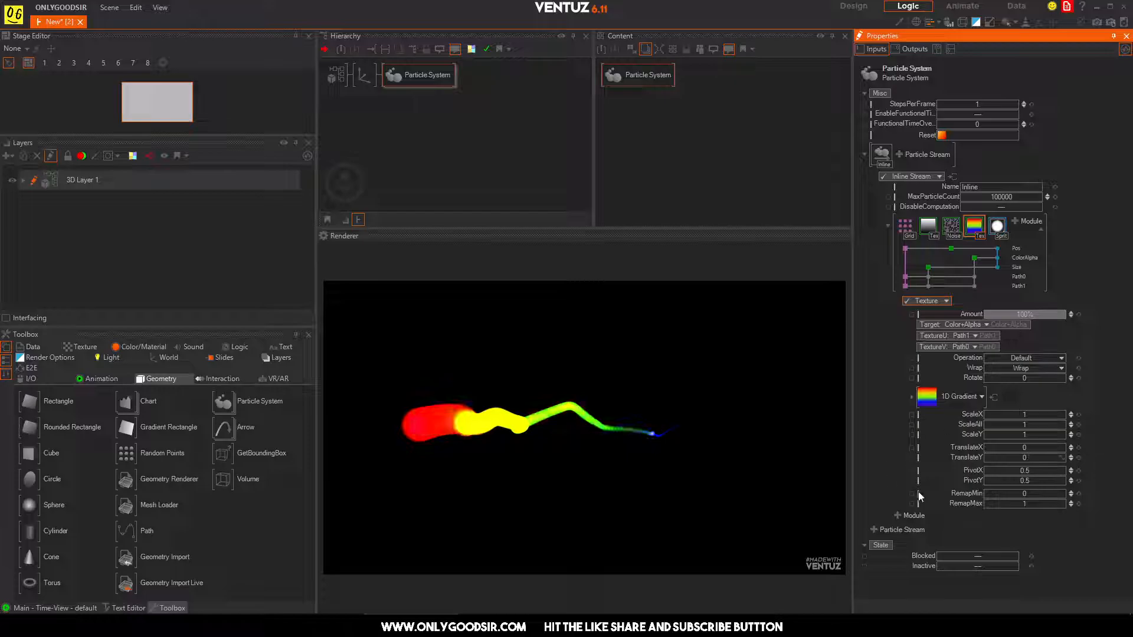
Step: Delete the orange, green and violet stops from the 1D Gradient, leaving only red and blue
left_click(918, 401)
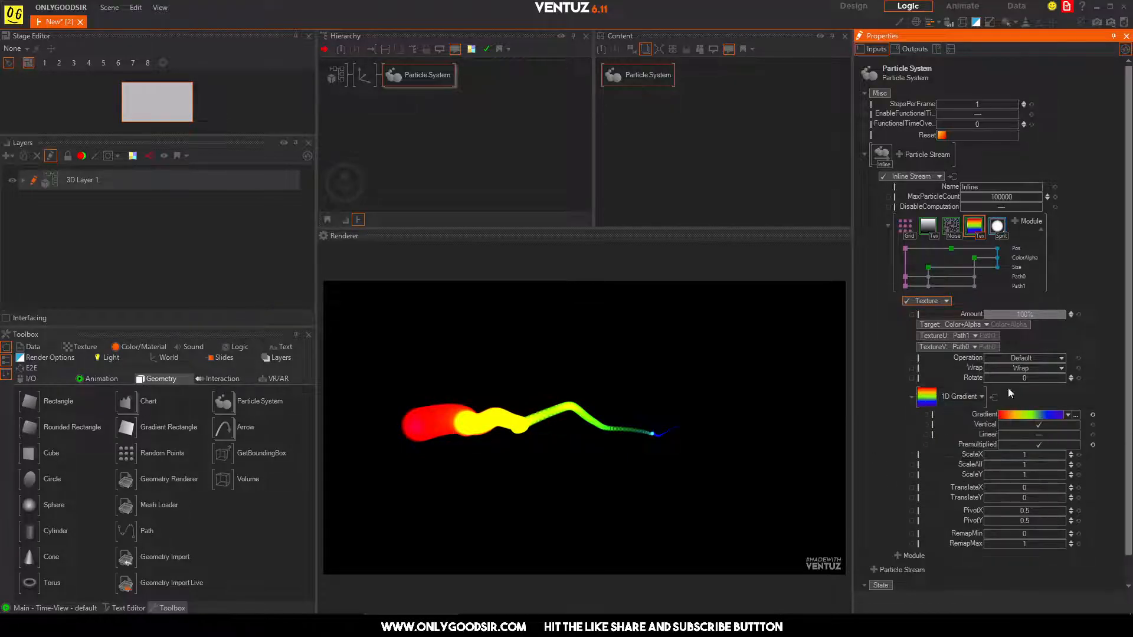
left_click(1075, 416)
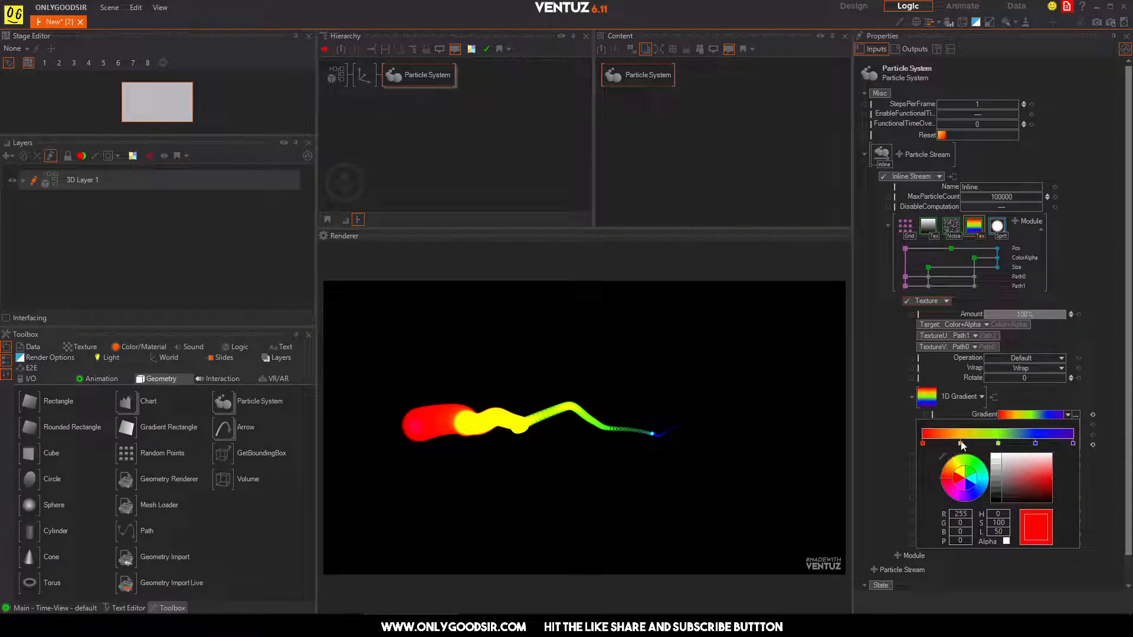
left_click(961, 443)
key("Delete")
left_click(998, 444)
key("Delete")
left_click(1073, 444)
key("Delete")
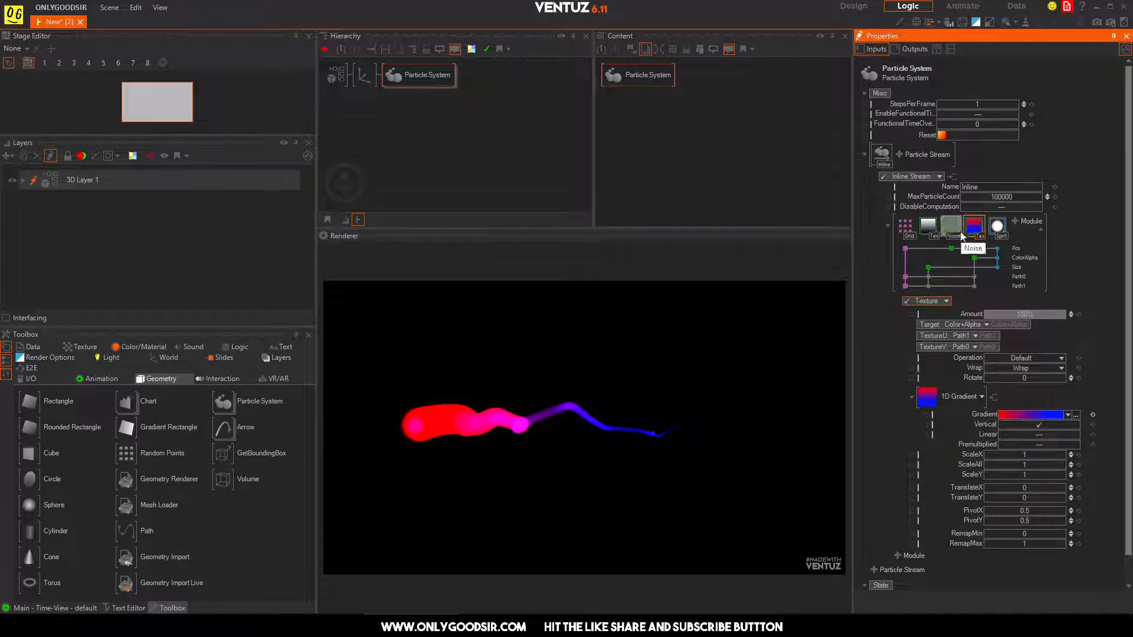
Step: Reduce the Sprite renderer's scale to 0.405
left_click(997, 226)
left_click_drag(1035, 323, 1007, 325)
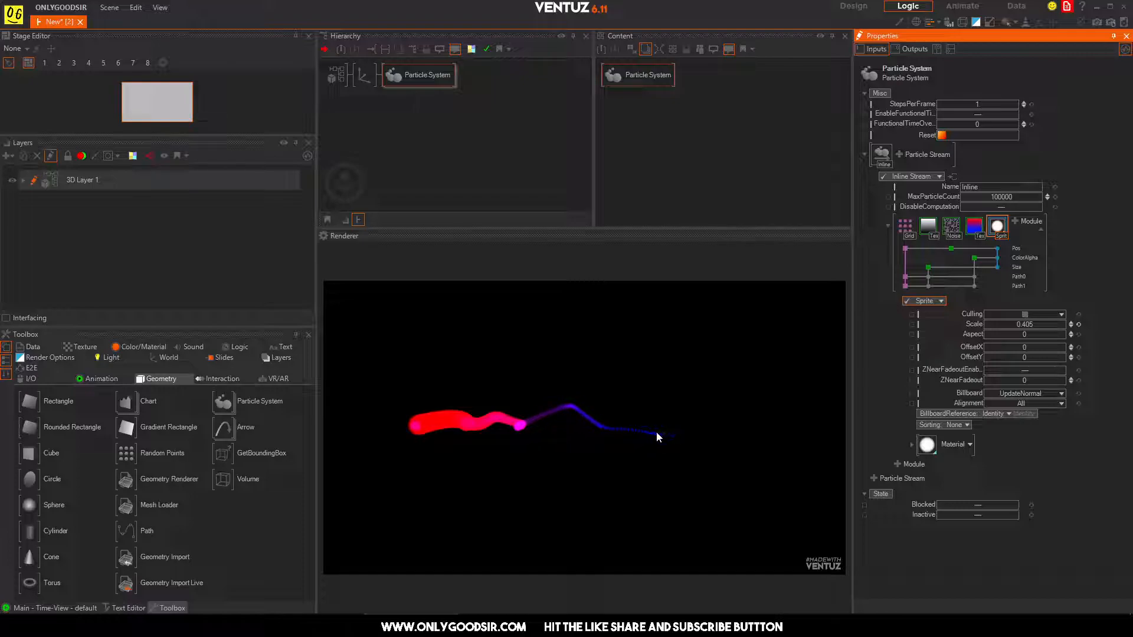
Step: Try 250 for the Grid emitter's CountX and raise it to 500
left_click(406, 77)
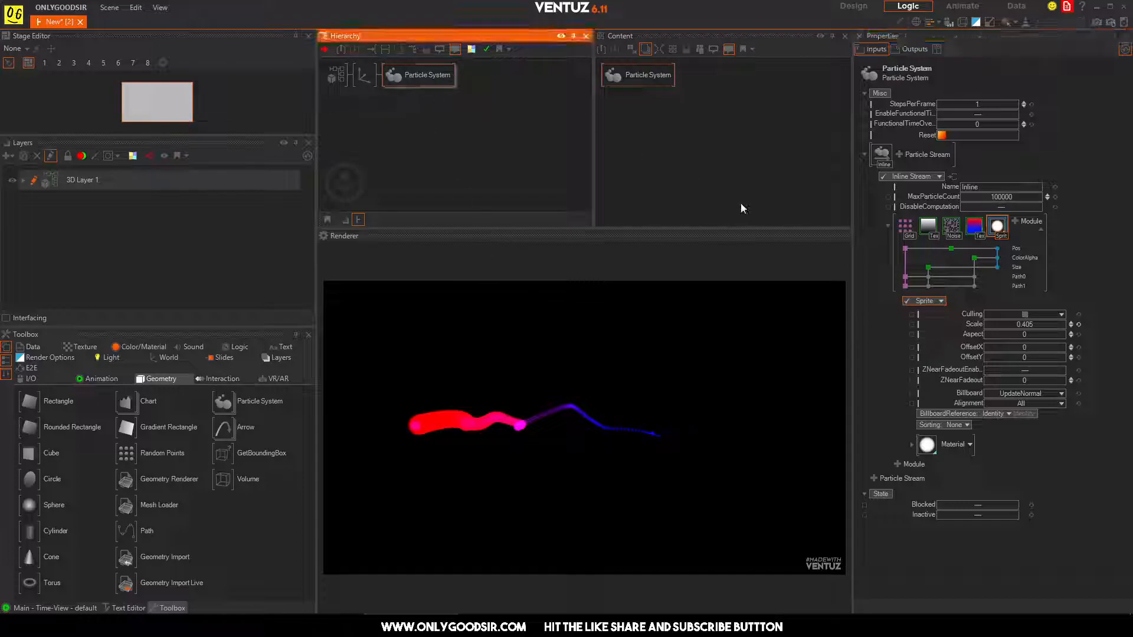
left_click(904, 225)
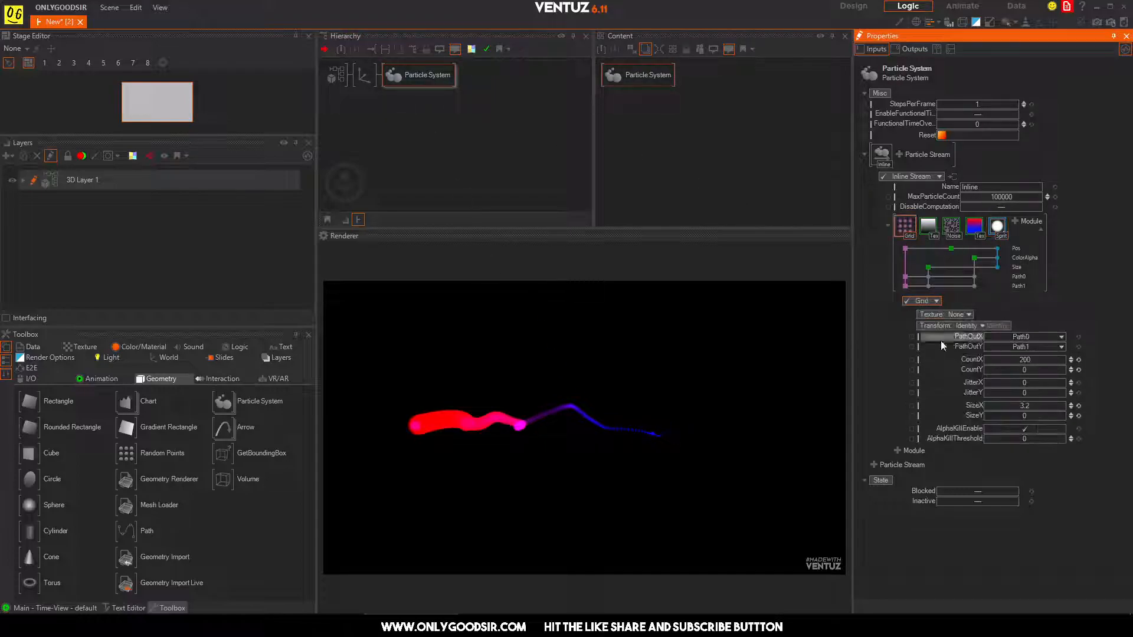
left_click(1026, 361)
type("250")
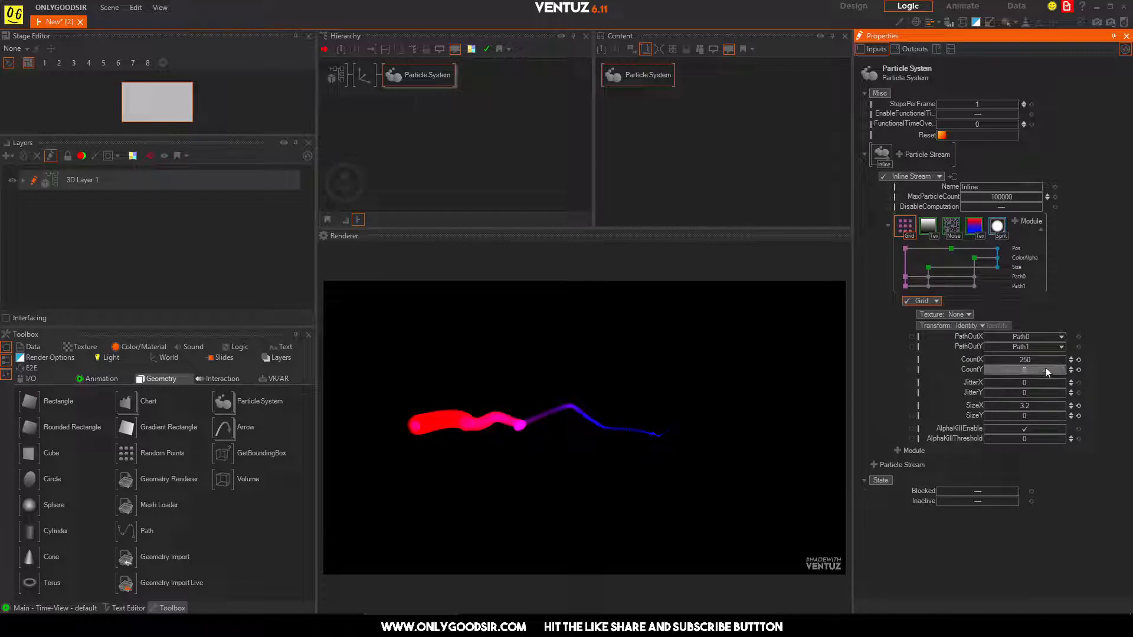
left_click(1034, 360)
type("500")
key("Return")
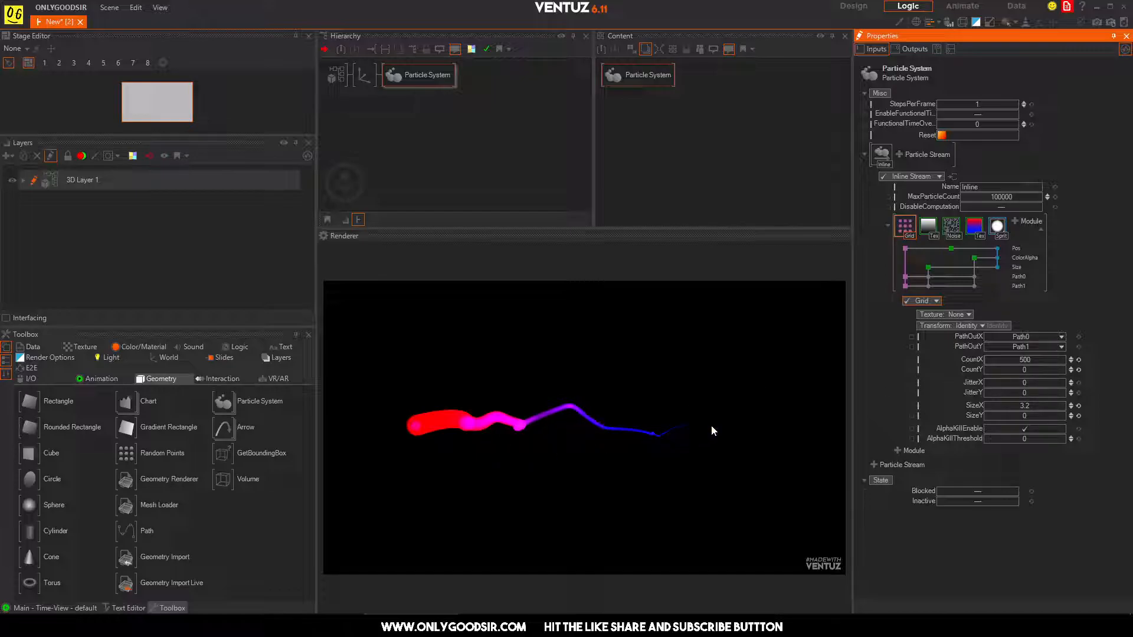
Step: Set the Grid emitter's CountX to 350
left_click(1033, 361)
type("350")
Step: Adjust the Noise modifier to Amount 64%, Phase -2.86, Falloff 0.446, RotateX -0.49 and RotateZ 0.08
left_click(950, 226)
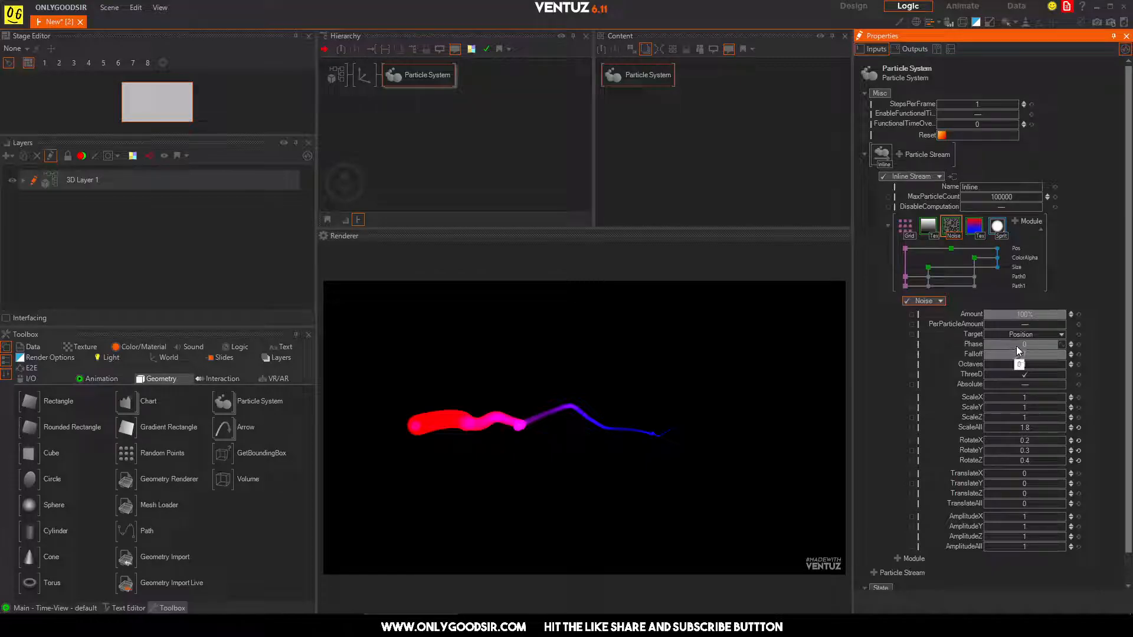
mouse_move(1034, 343)
left_mouse_down()
mouse_move(1064, 344)
mouse_move(984, 340)
mouse_move(984, 357)
mouse_move(1021, 355)
left_mouse_up()
mouse_move(1043, 315)
left_mouse_down()
mouse_move(982, 316)
mouse_move(1054, 316)
left_mouse_up()
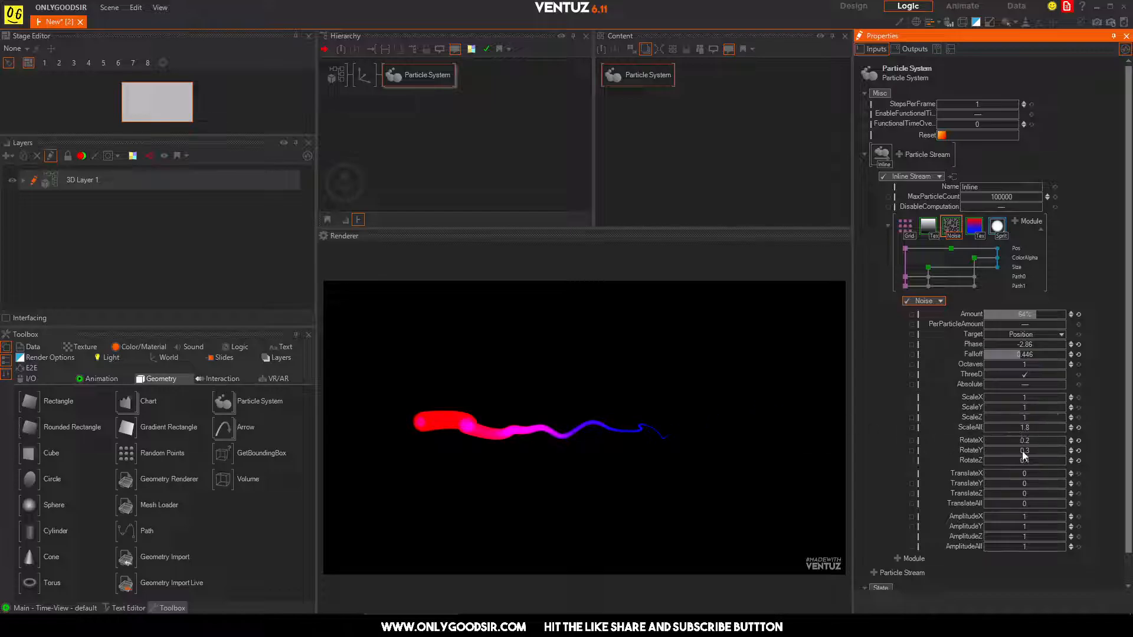
left_click_drag(984, 443, 1018, 457)
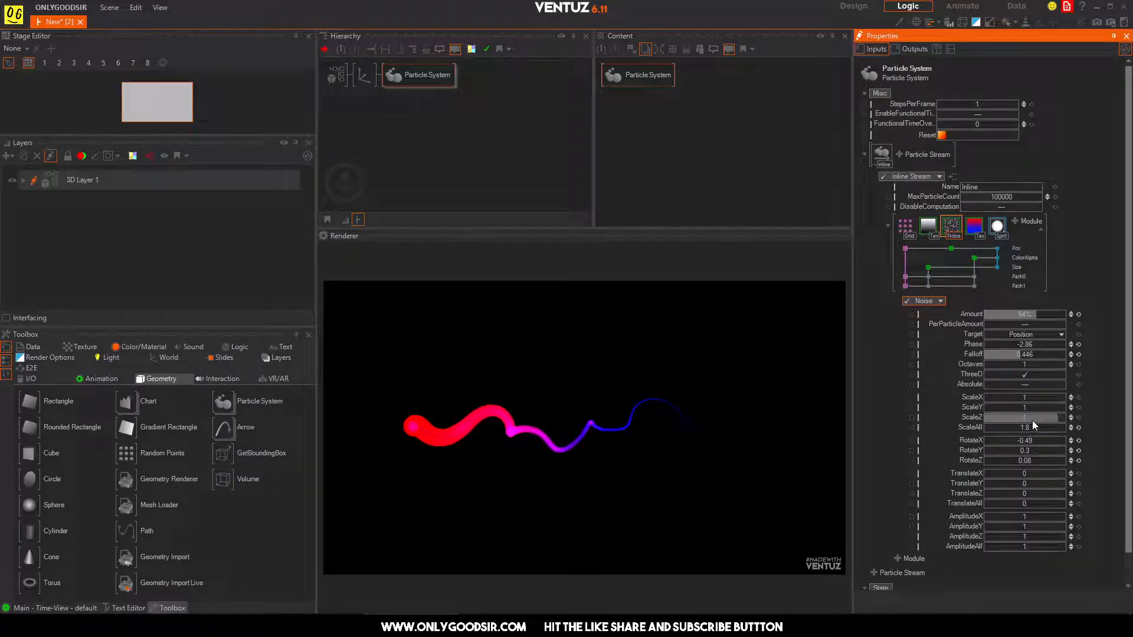
Step: Set the size texture's TranslateY to -0.07 and the Sprite renderer's Scale to 0.191
left_click(925, 227)
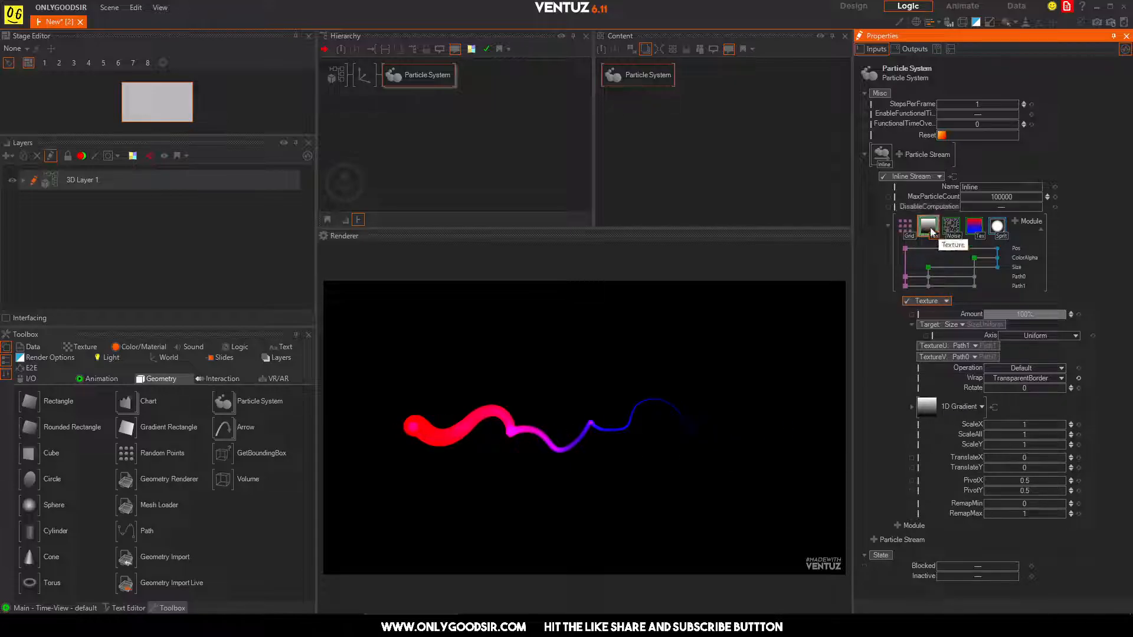
mouse_move(1030, 472)
left_mouse_down()
mouse_move(984, 471)
mouse_move(1065, 468)
mouse_move(982, 468)
mouse_move(1065, 470)
mouse_move(1019, 466)
mouse_move(1064, 465)
mouse_move(1047, 465)
left_mouse_up()
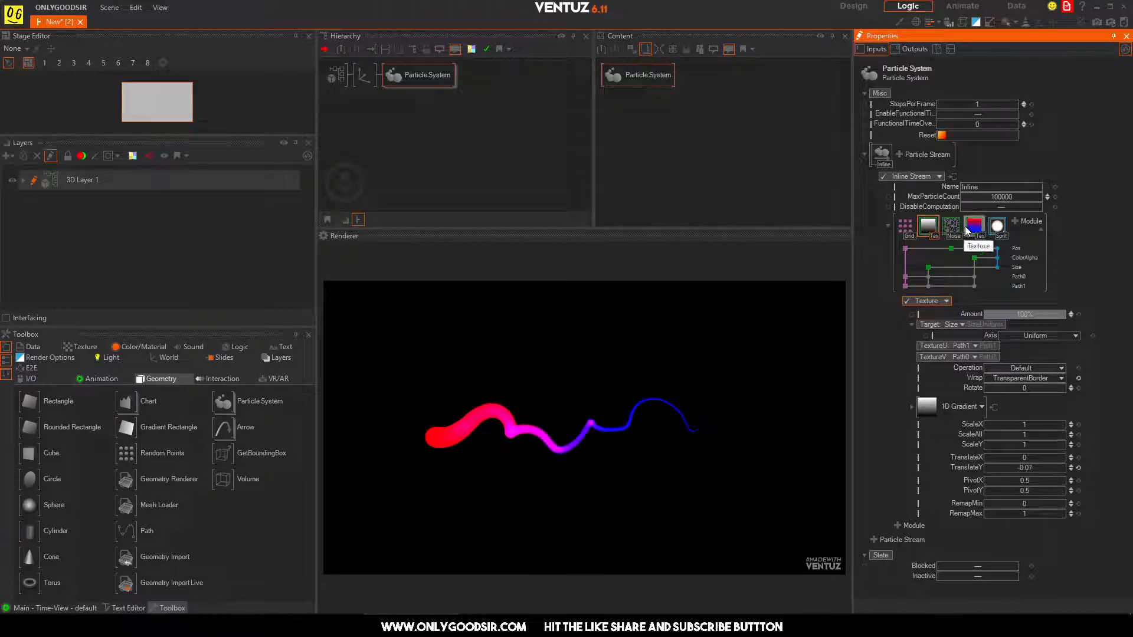
left_click(997, 226)
left_click_drag(1021, 328, 956, 357)
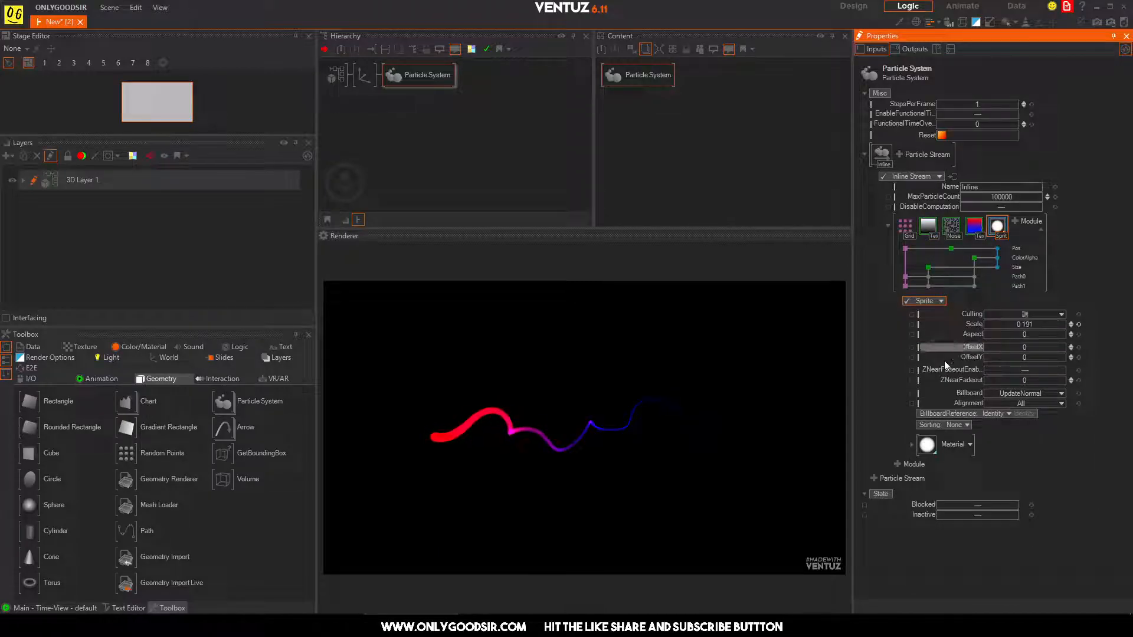
Step: Reset the Noise modifier's three rotations and set RotateX to 2.2, RotateZ to 0.39, Phase to -2.034 and Falloff to 0.495
left_click(950, 234)
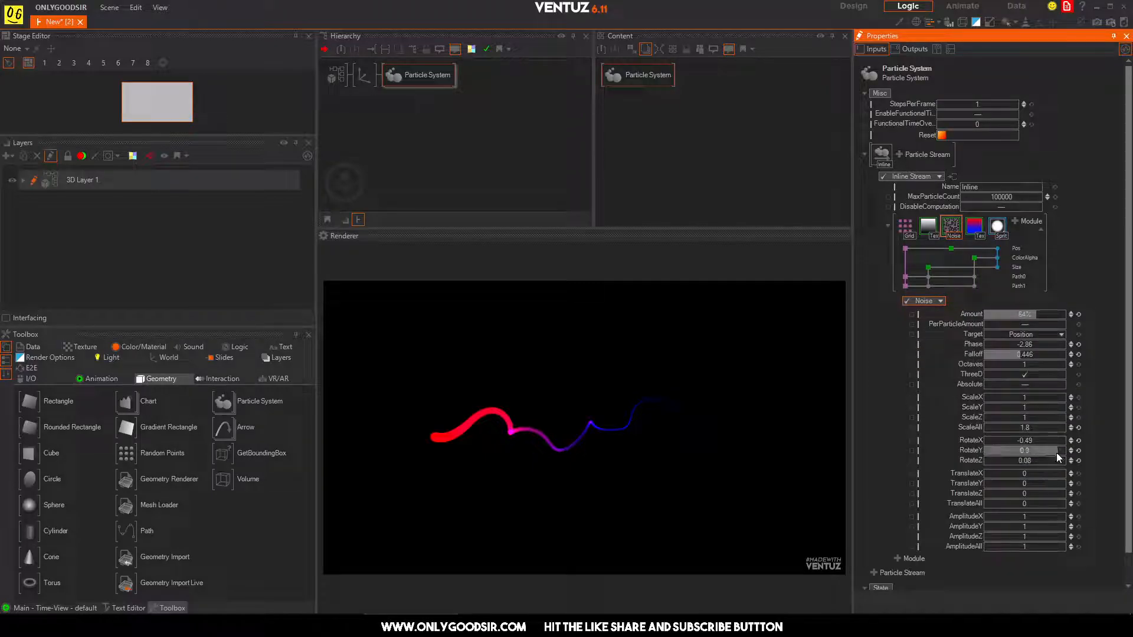
left_click(1077, 441)
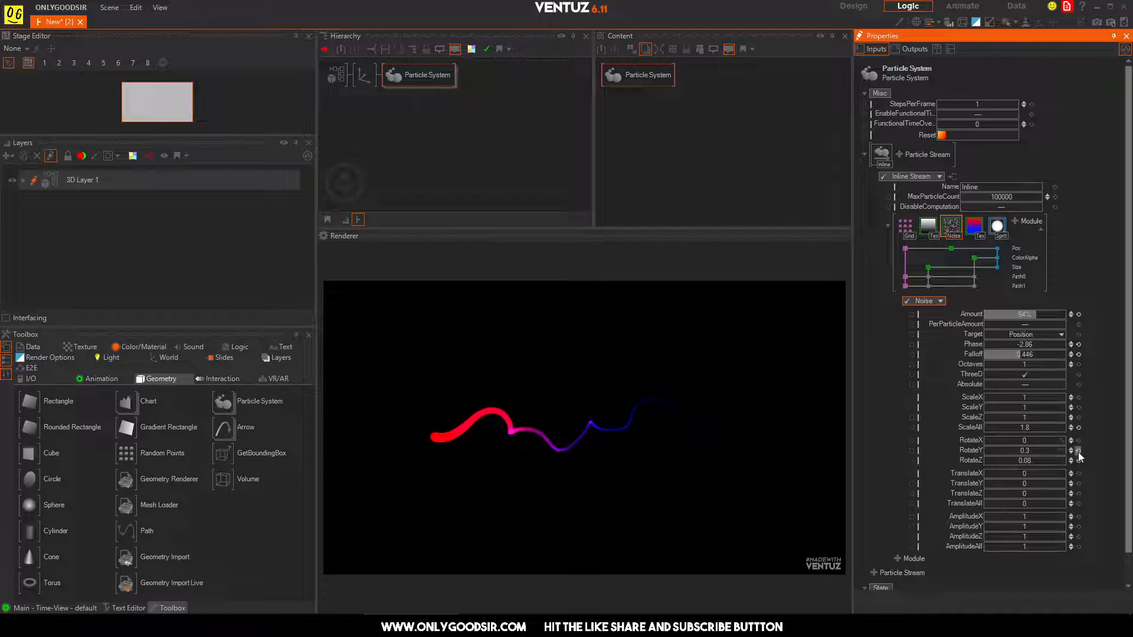
left_click(1078, 450)
left_click(1078, 460)
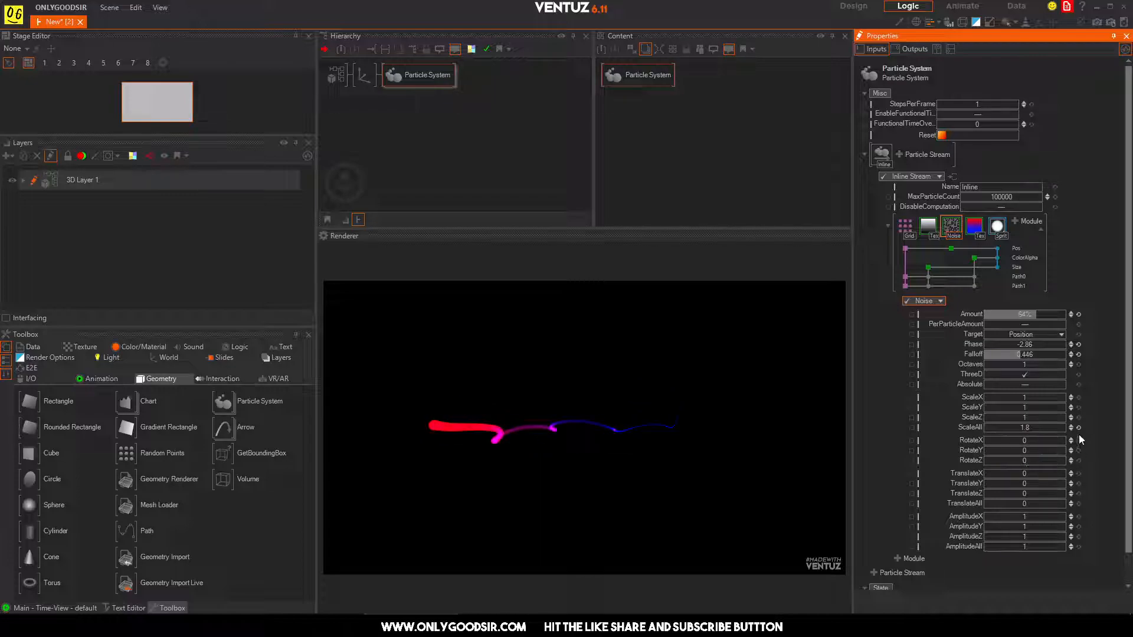
left_click_drag(1031, 440, 1013, 463)
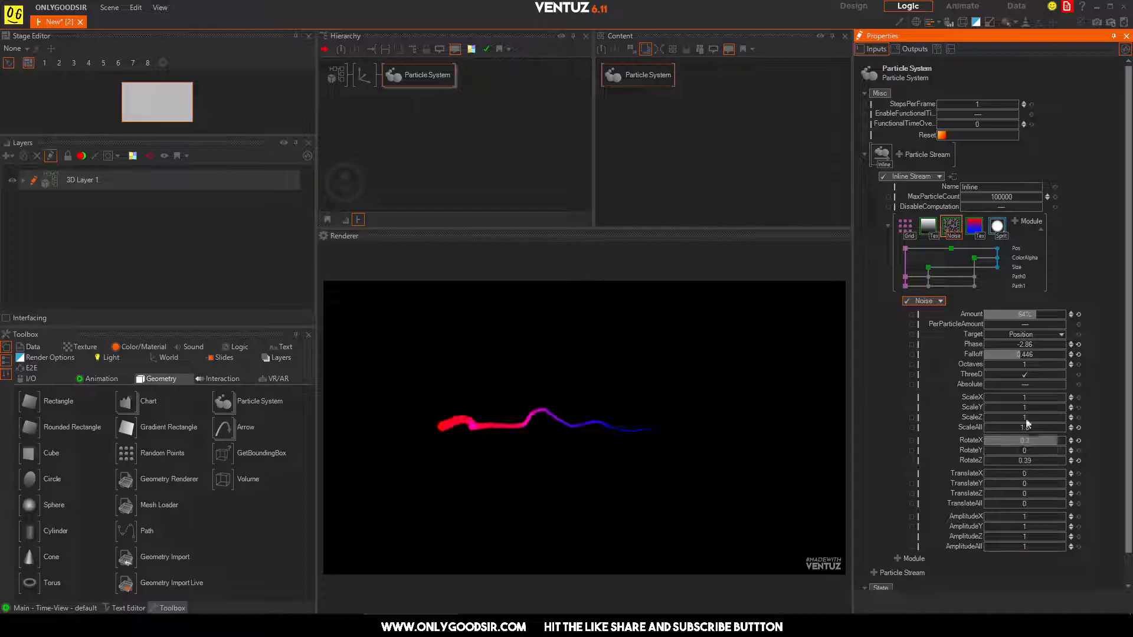
mouse_move(1041, 347)
left_mouse_down()
mouse_move(1064, 345)
mouse_move(984, 346)
mouse_move(1066, 346)
mouse_move(1027, 347)
left_mouse_up()
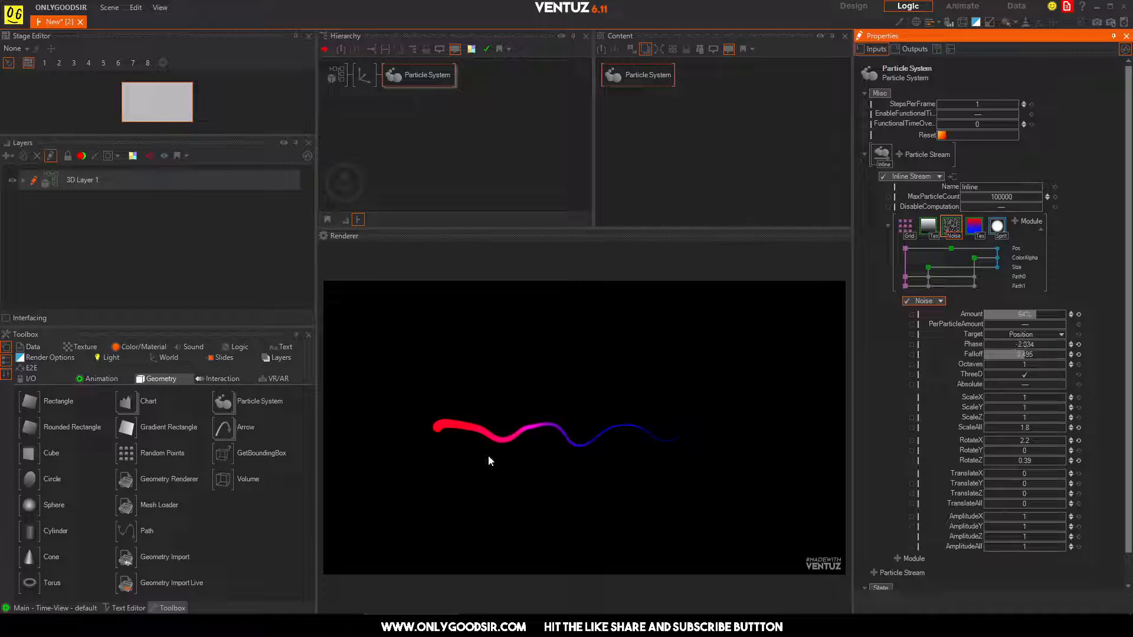
Step: Try shifting the size gradient texture along TranslateY and return to the Noise modifier
left_click(927, 225)
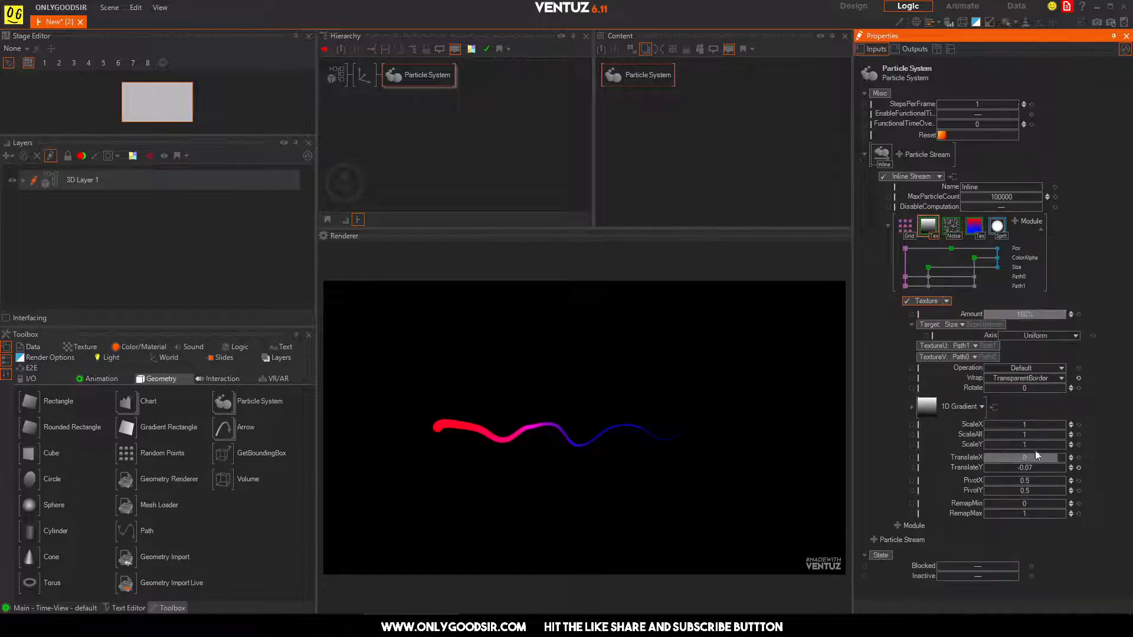
mouse_move(1021, 467)
left_mouse_down()
mouse_move(1051, 470)
mouse_move(989, 466)
mouse_move(1023, 470)
left_mouse_up()
left_click(946, 230)
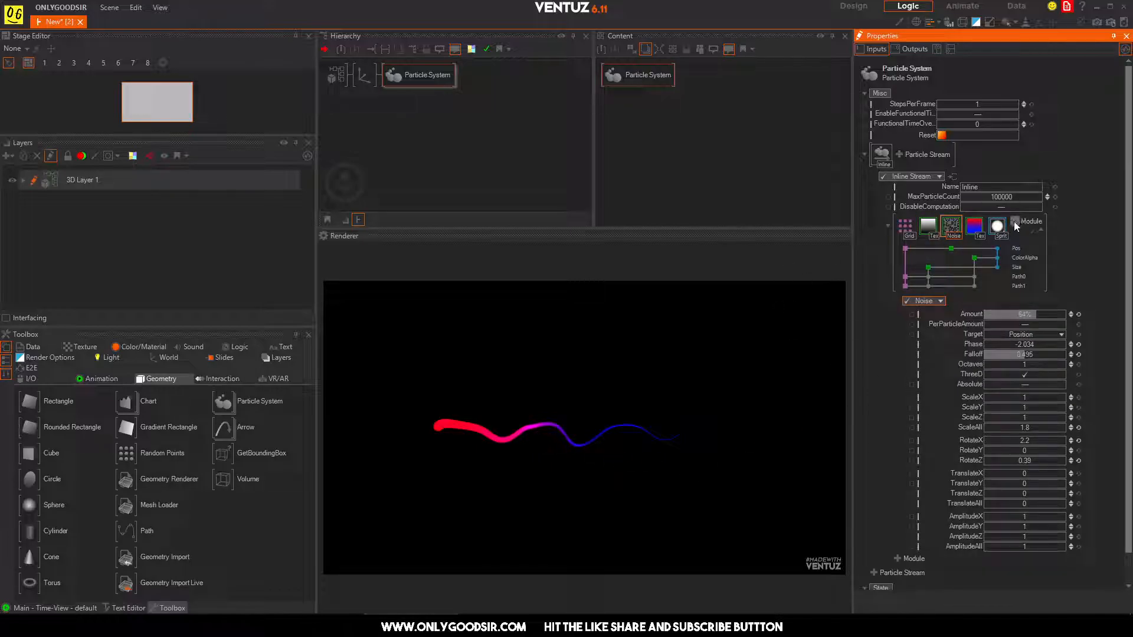
Step: Add a Link Out module to the stream and place it between the Noise and color texture modules
left_click(1015, 225)
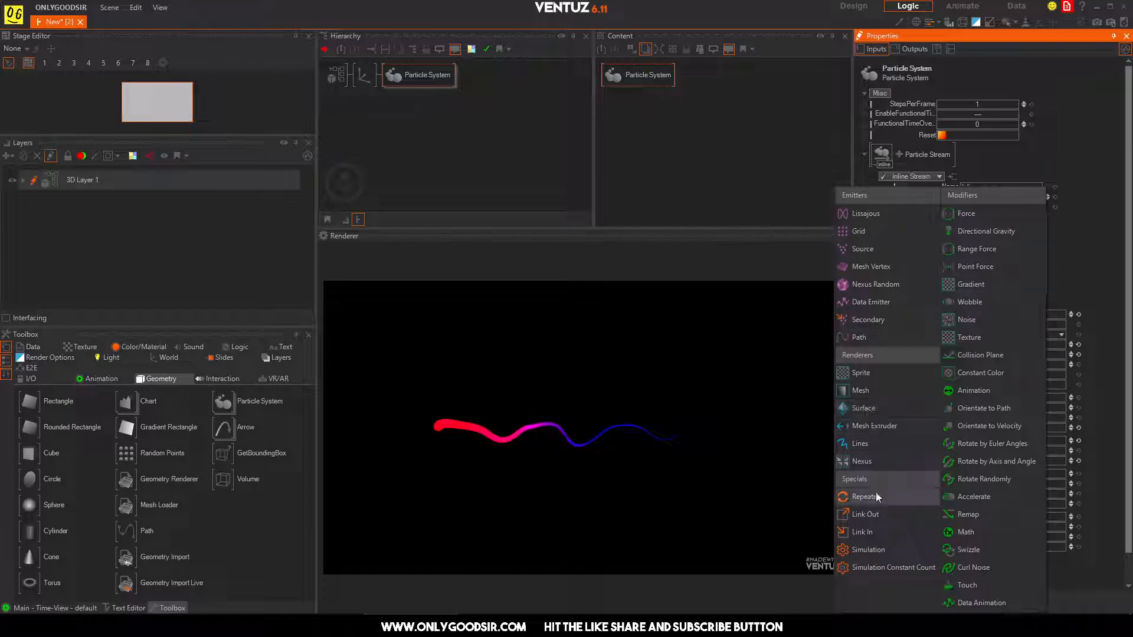
left_click(862, 515)
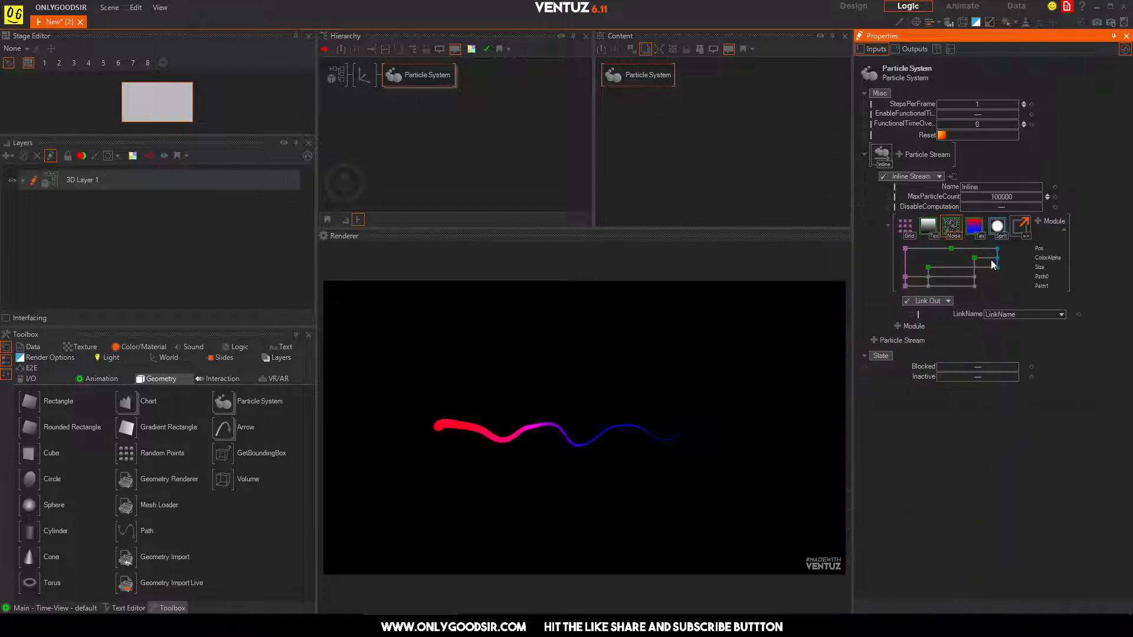
left_click_drag(1017, 229, 971, 230)
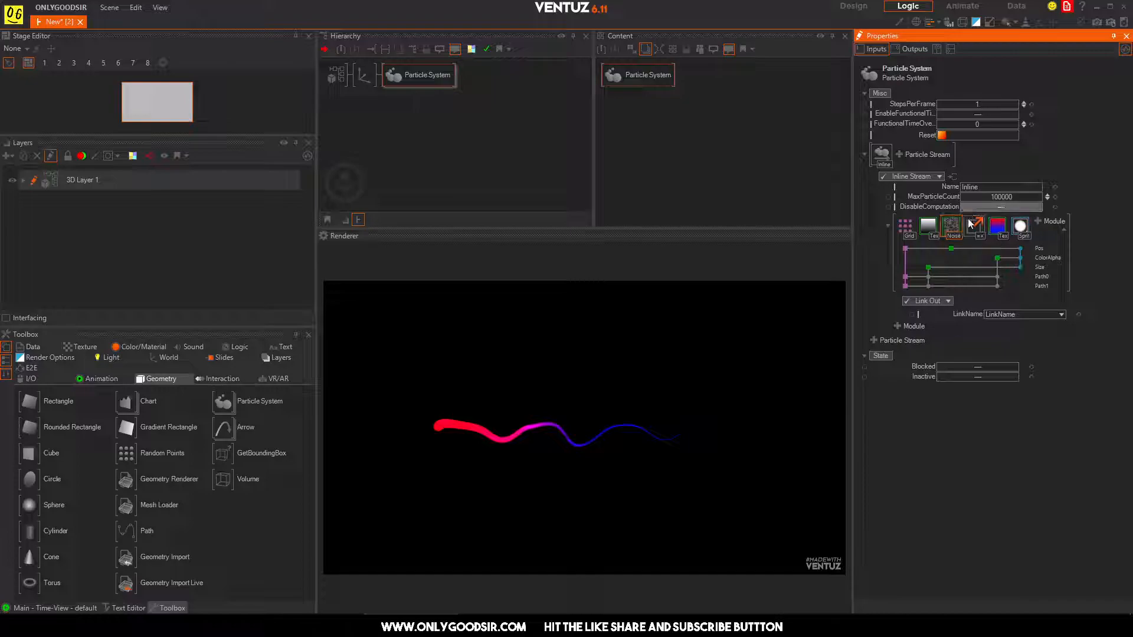
left_click(972, 230)
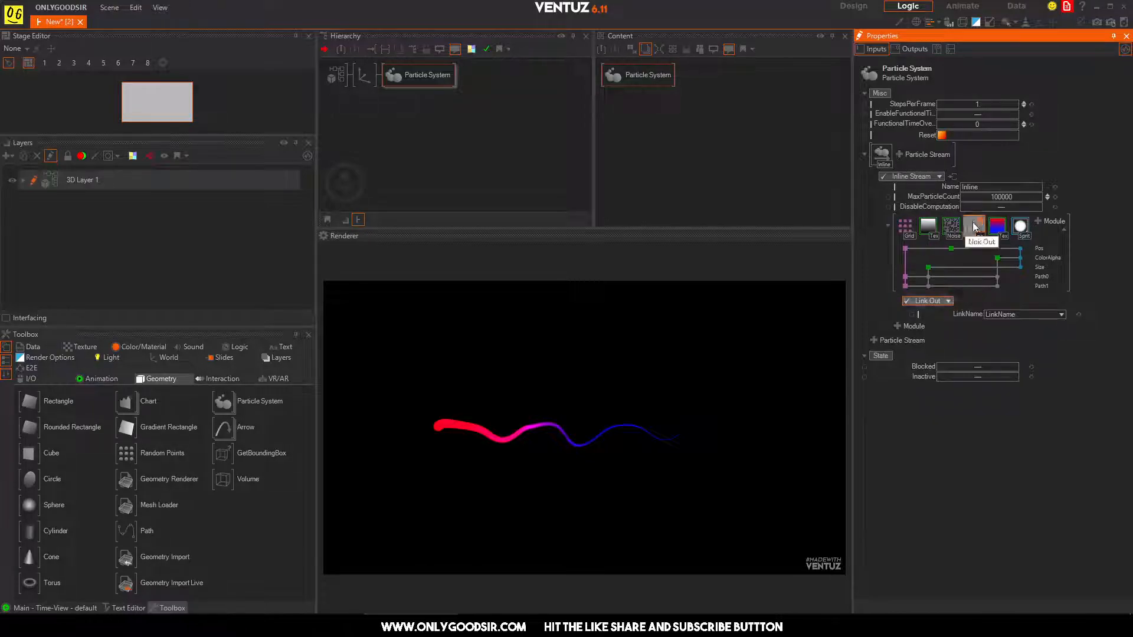
Step: Add a second inline particle stream containing a Secondary emitter, a Simulation module and a Sprite renderer
left_click(902, 154)
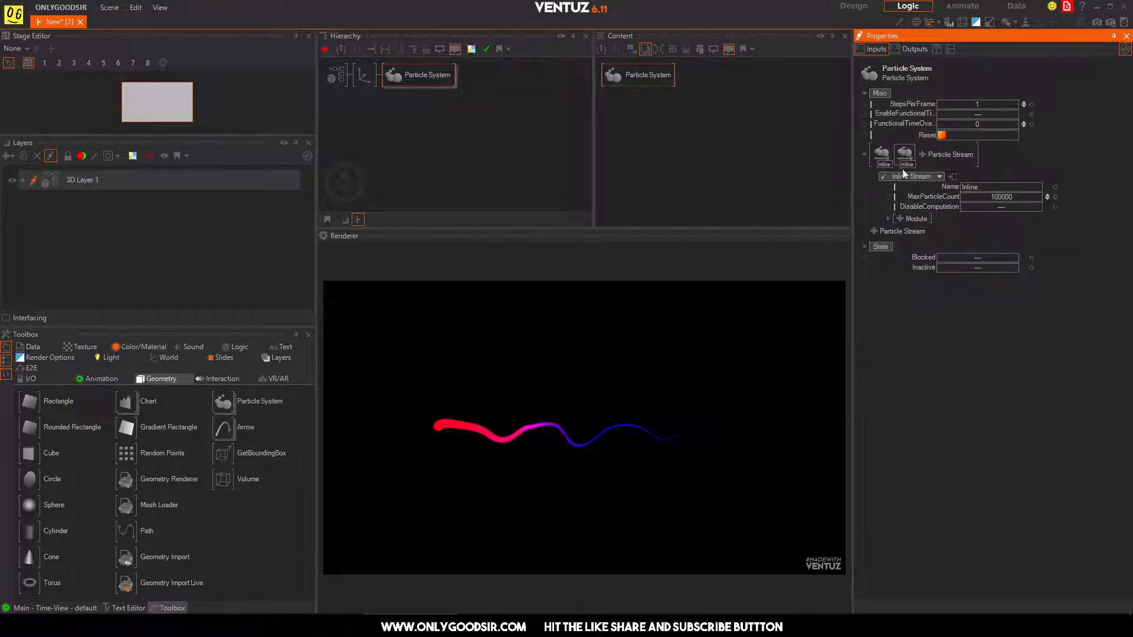
left_click(902, 219)
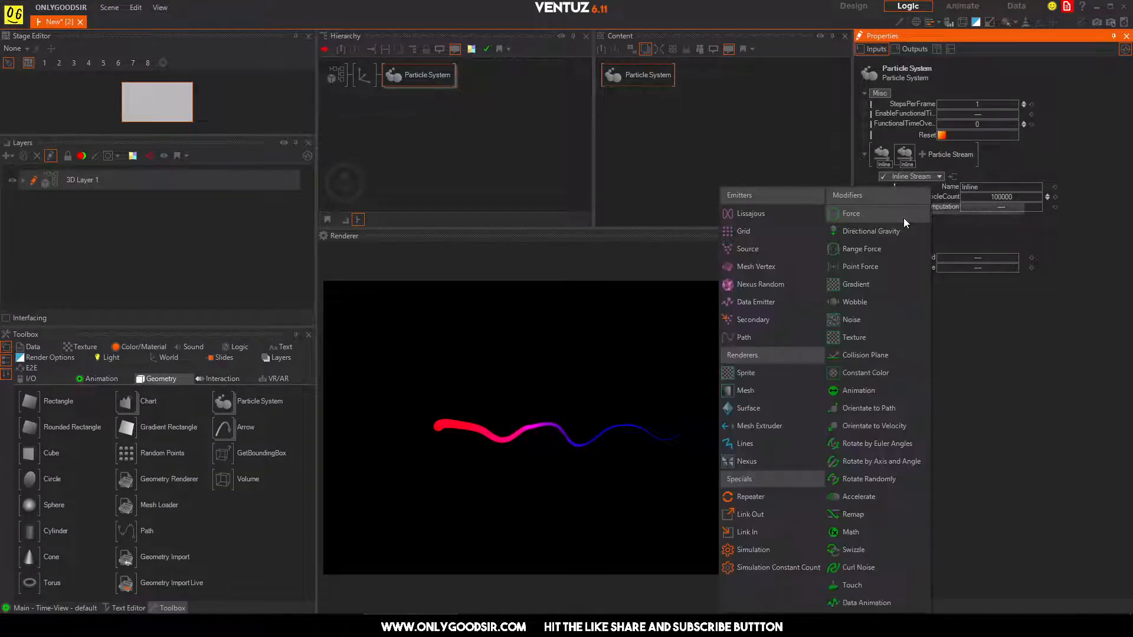
left_click(766, 321)
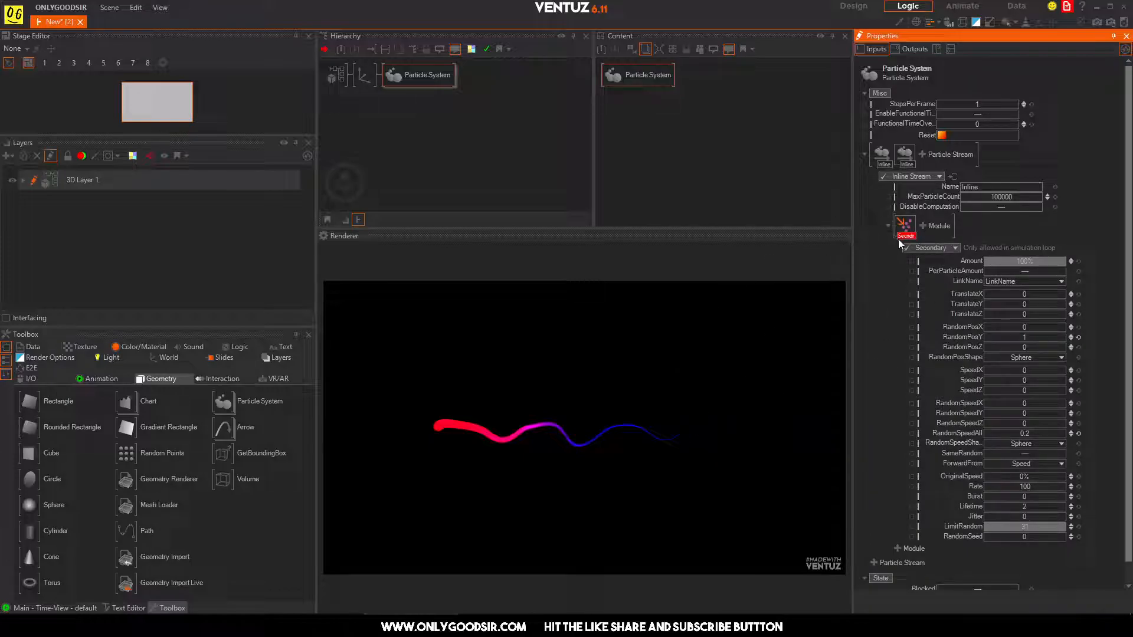
left_click(928, 227)
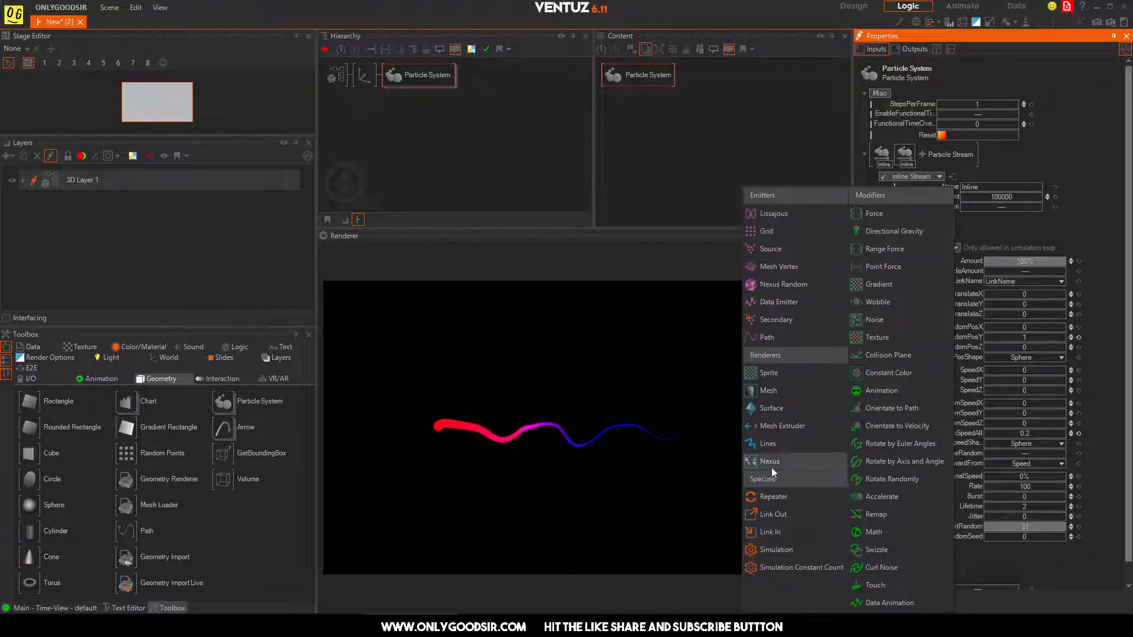
left_click(773, 550)
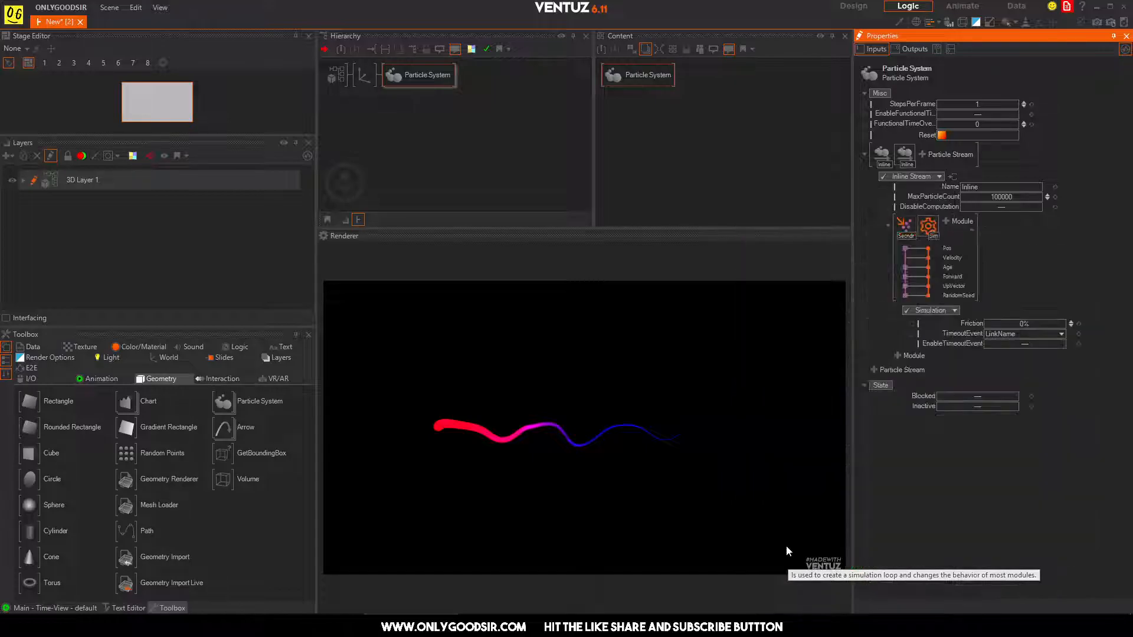
left_click(946, 222)
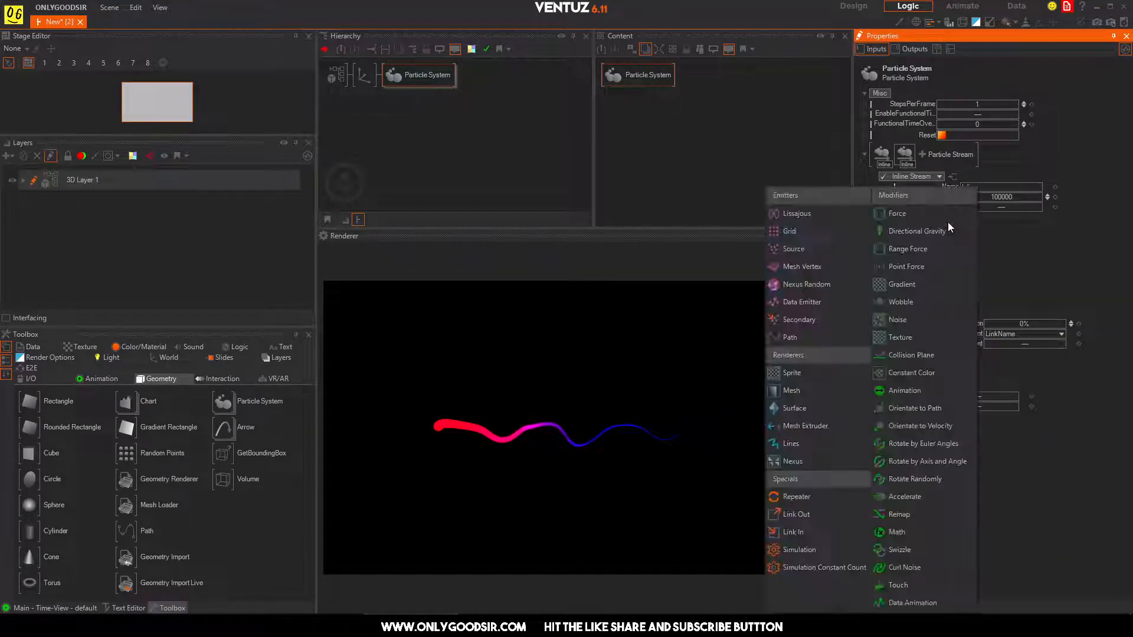
left_click(791, 373)
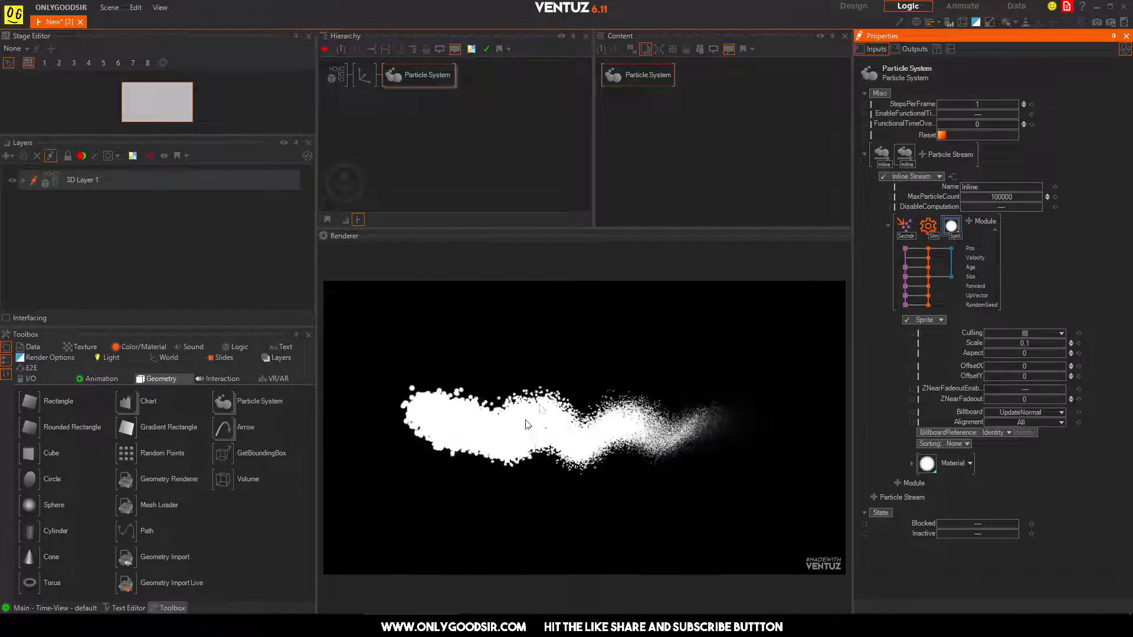
Step: Set the Secondary emitter's RandomPosY to 0, RandomSpeedAll to 0 and Lifetime to 0.5
left_click(882, 153)
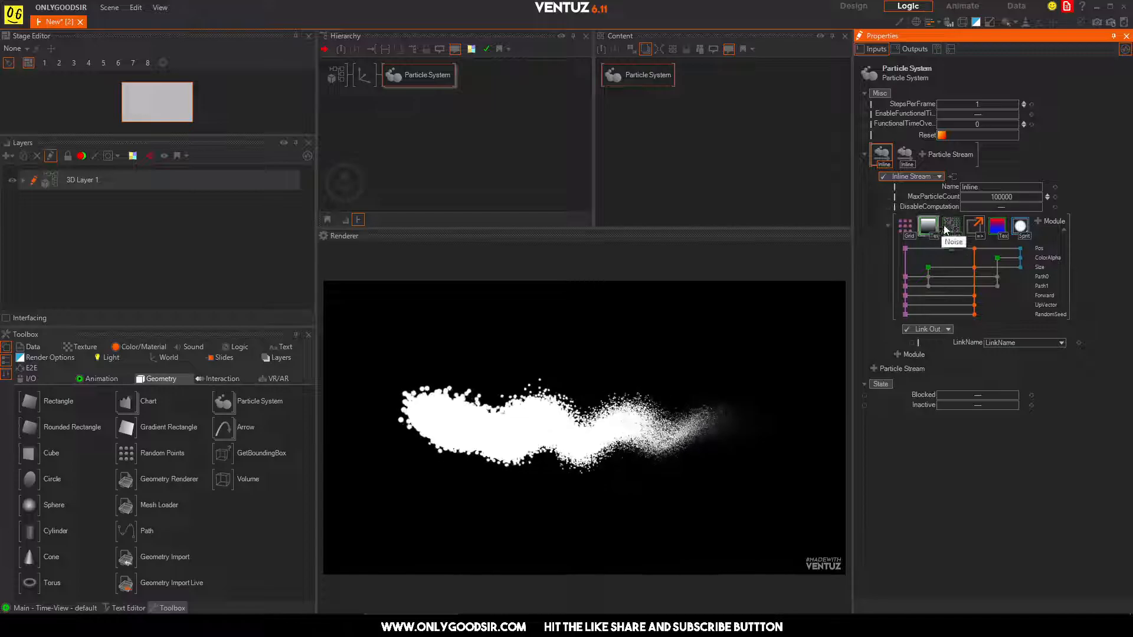
left_click(907, 164)
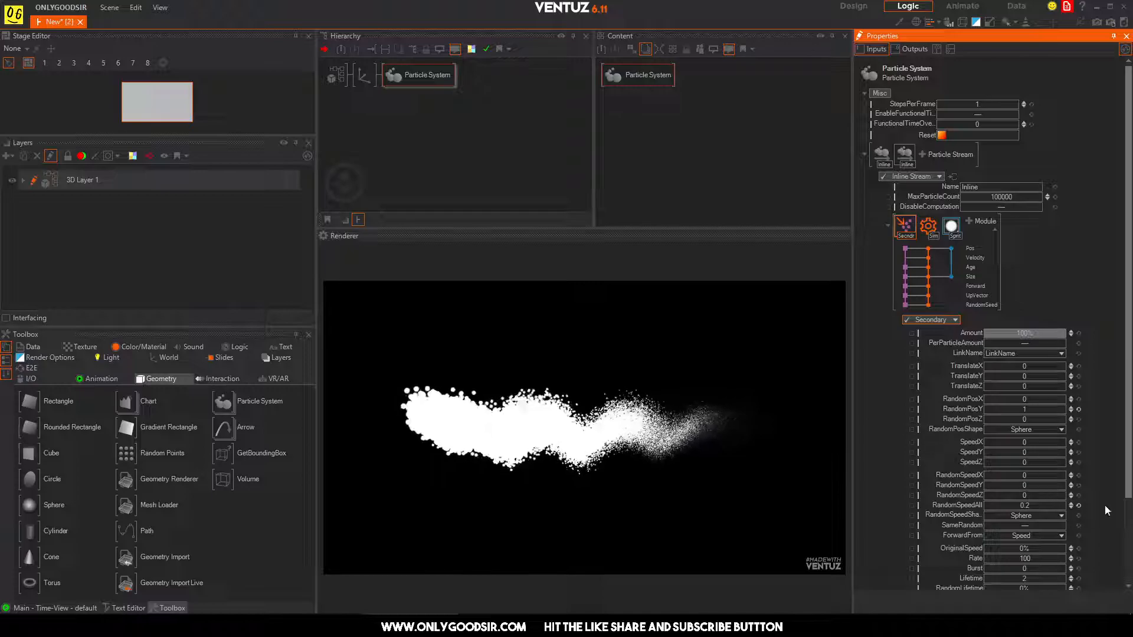
scroll(1100, 505, "down", 2)
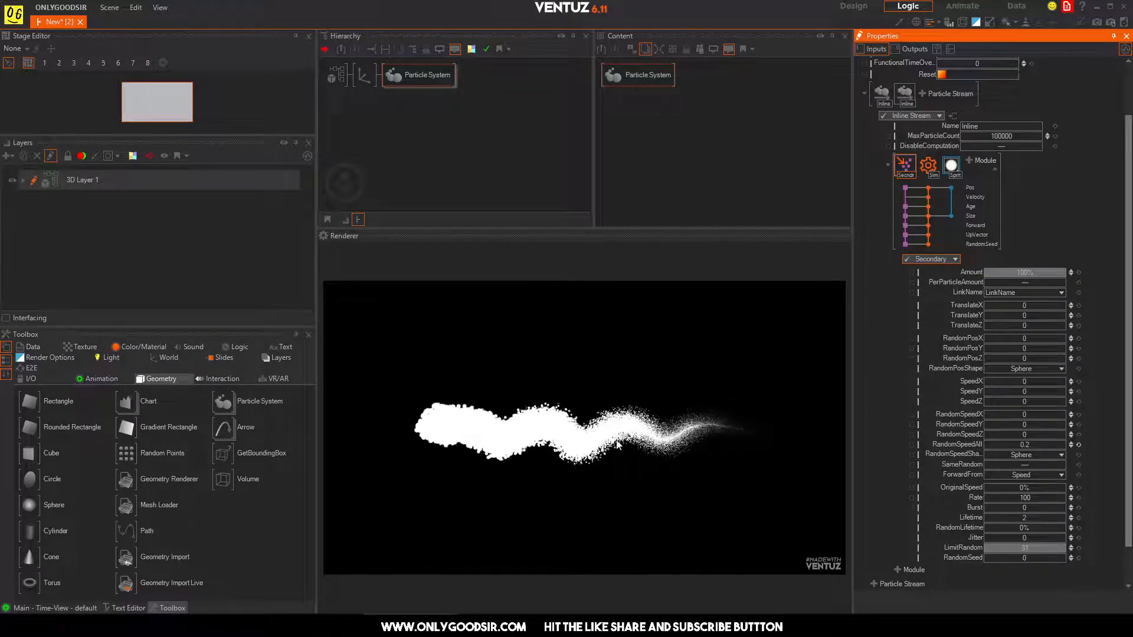
left_click(1021, 445)
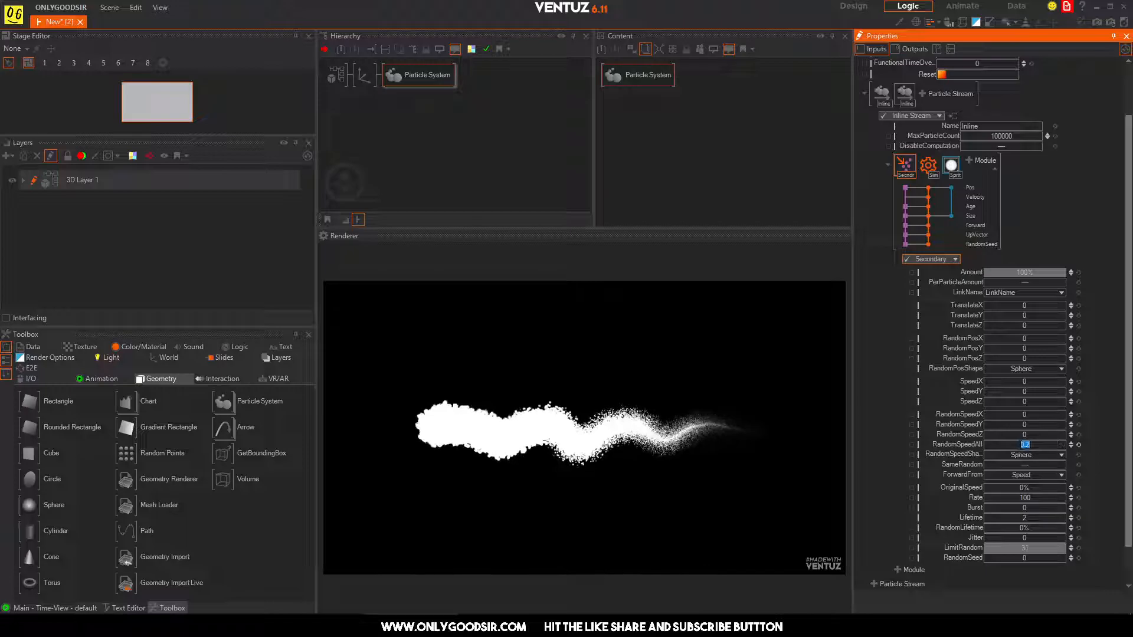
type("0")
key("Return")
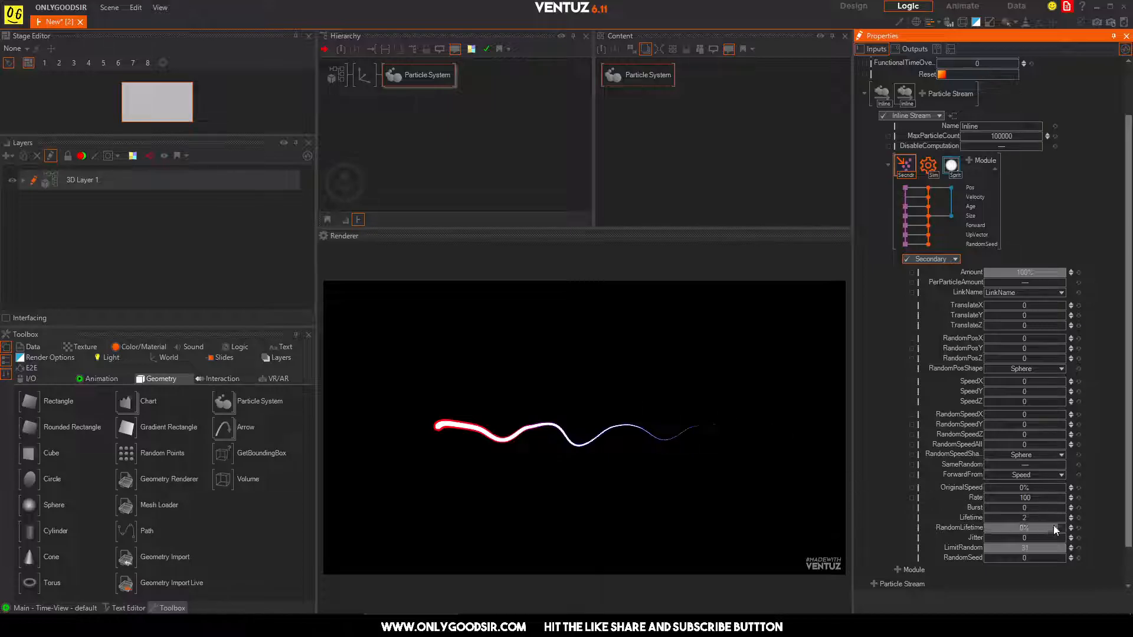
double_click(1035, 518)
Step: Insert a Curl Noise modifier between the Secondary emitter and Simulation, with SpeedAll 0.39 and ScaleAll -1.74
left_click(969, 161)
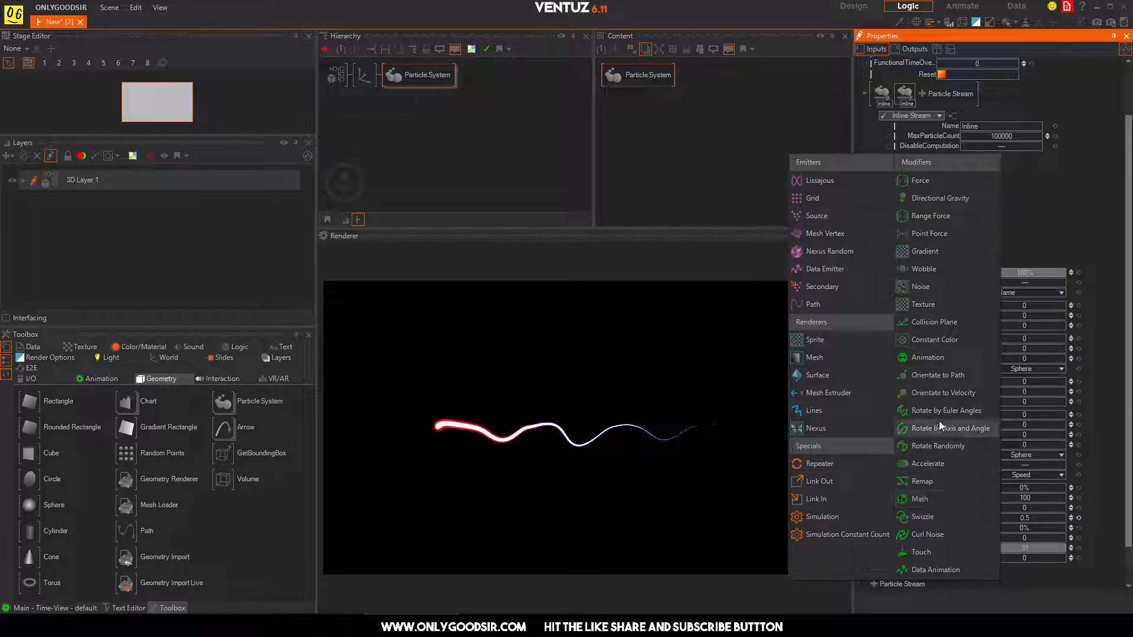
left_click(924, 533)
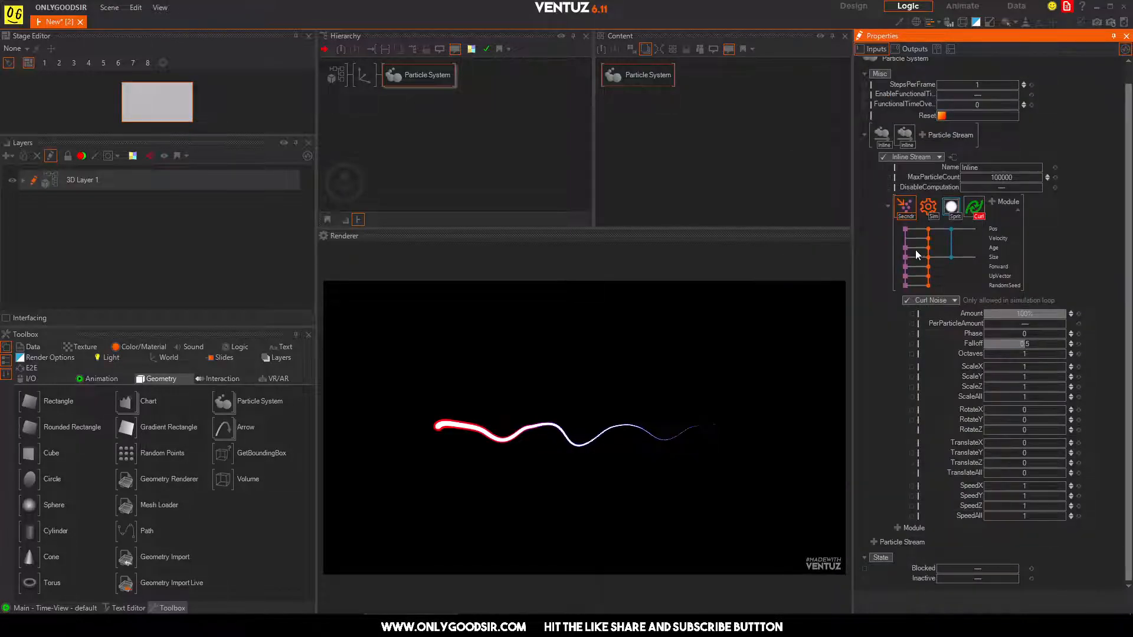
left_click_drag(974, 212, 924, 208)
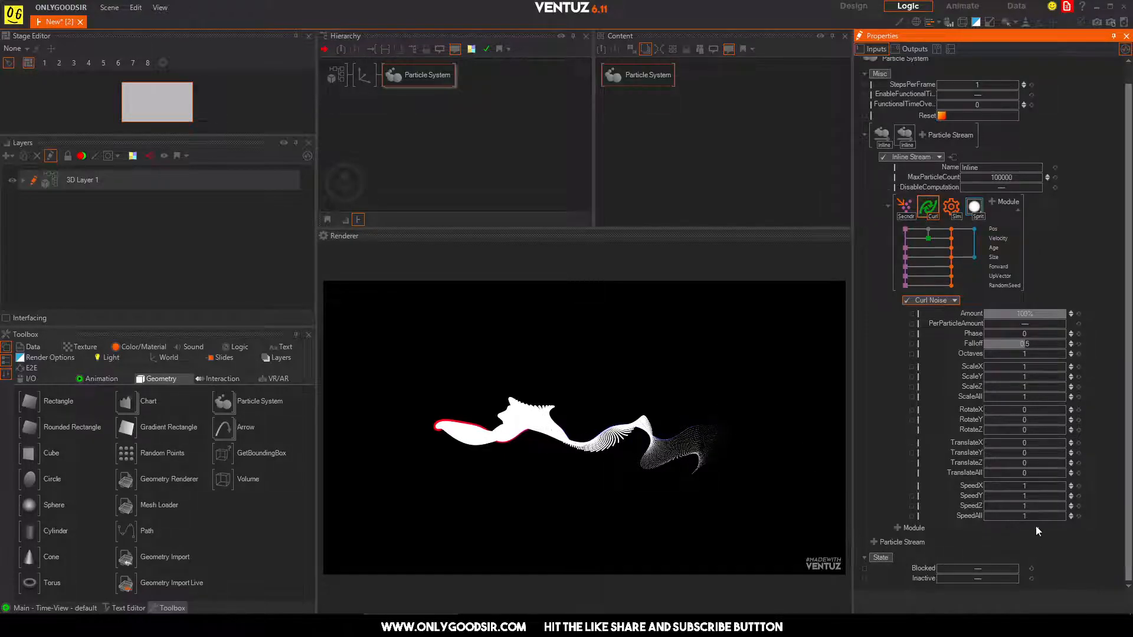
left_click_drag(1037, 517, 1000, 519)
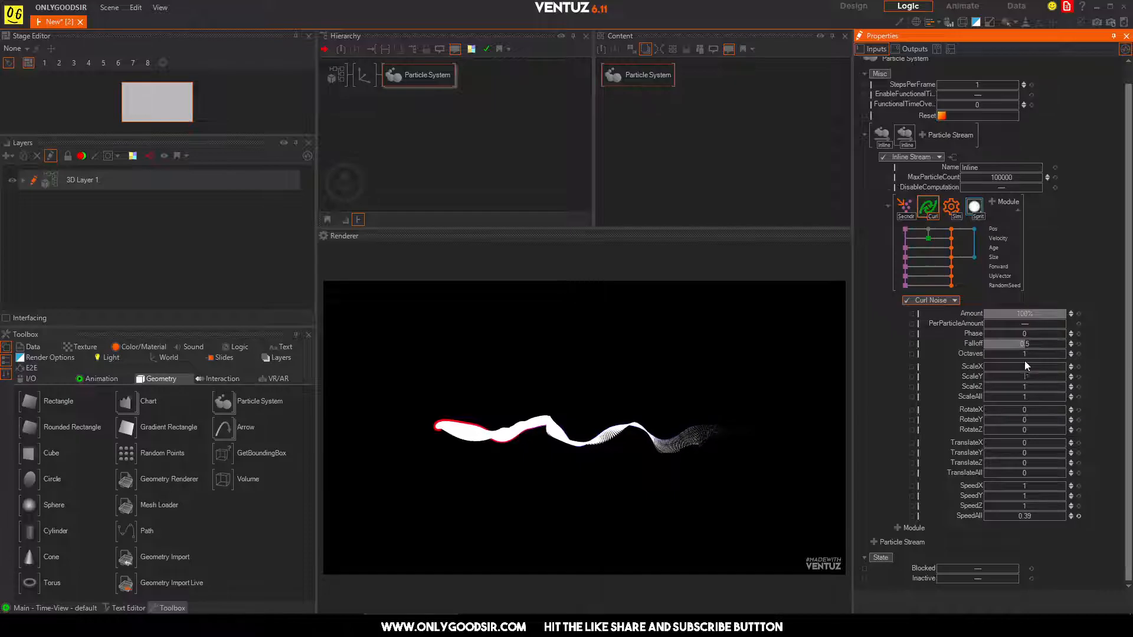
mouse_move(1009, 397)
left_mouse_down()
mouse_move(983, 400)
mouse_move(1065, 393)
mouse_move(983, 400)
mouse_move(1019, 396)
mouse_move(1005, 398)
left_mouse_up()
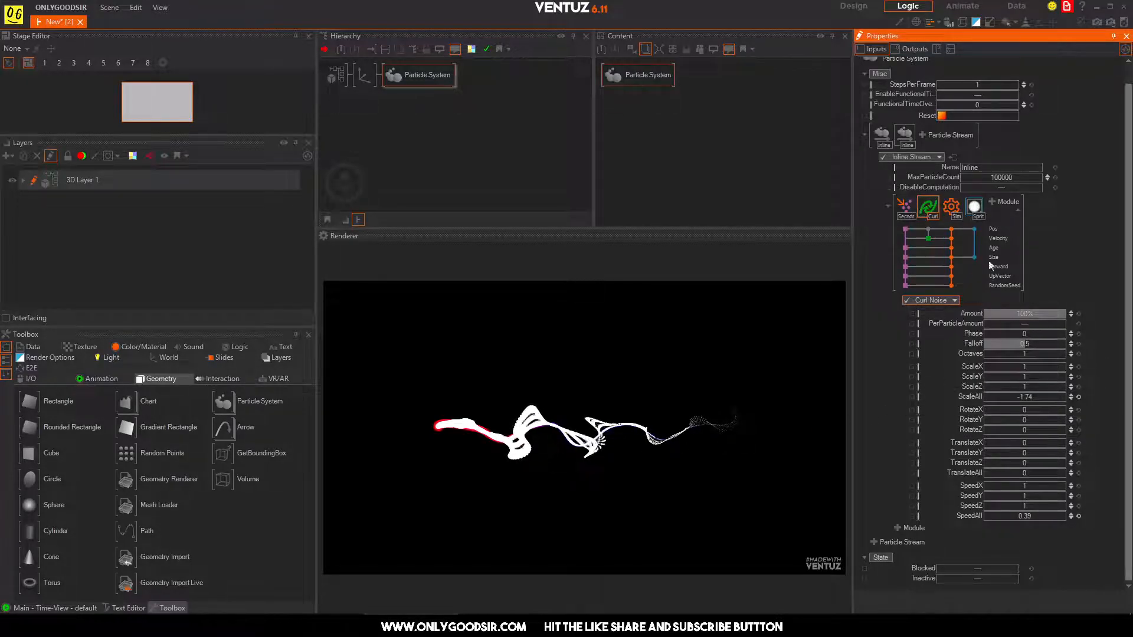
Step: Set the Scale of the second stream's Sprite renderer to 0.027
left_click(973, 211)
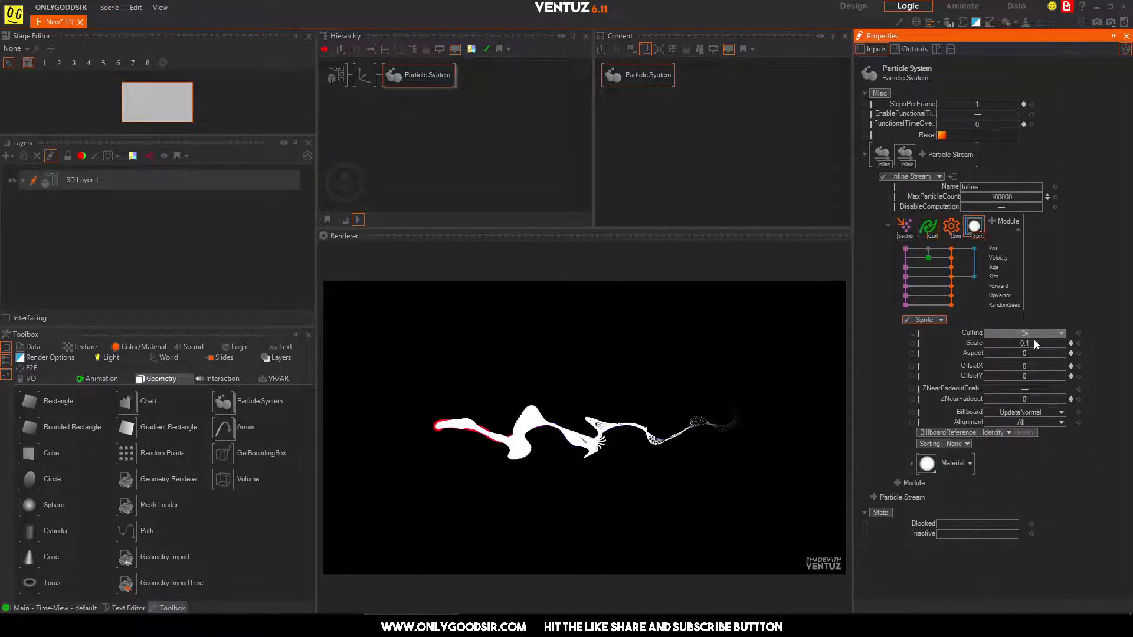
left_click_drag(1032, 346, 988, 345)
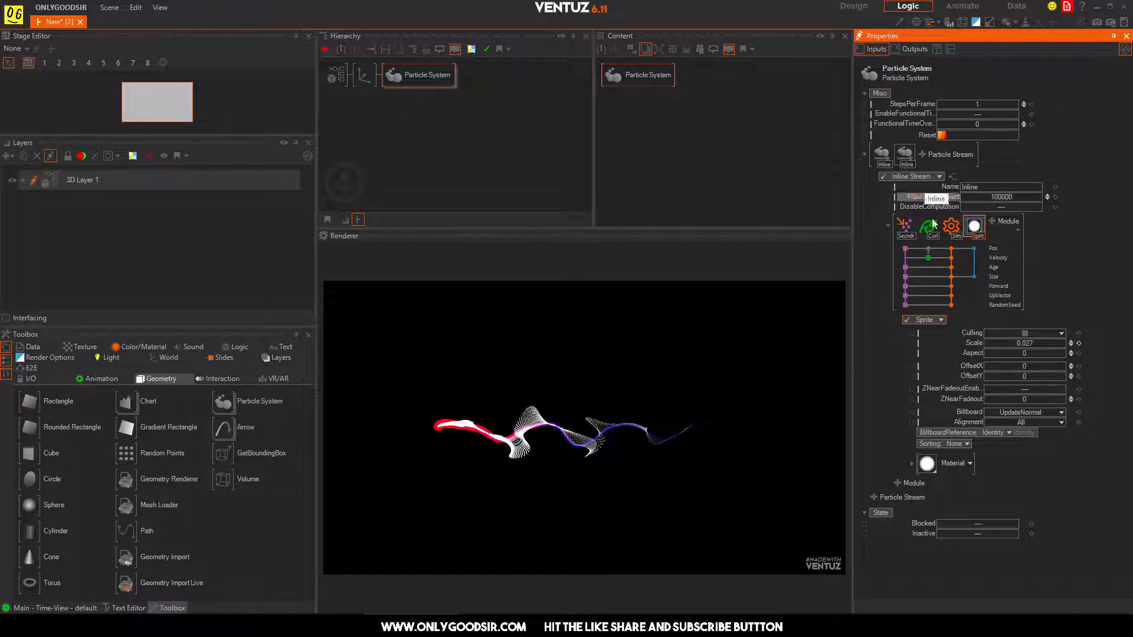
Step: Try a Gradient modifier with the red-and-blue preset between Simulation and Sprite in the second stream, and delete it
left_click(994, 220)
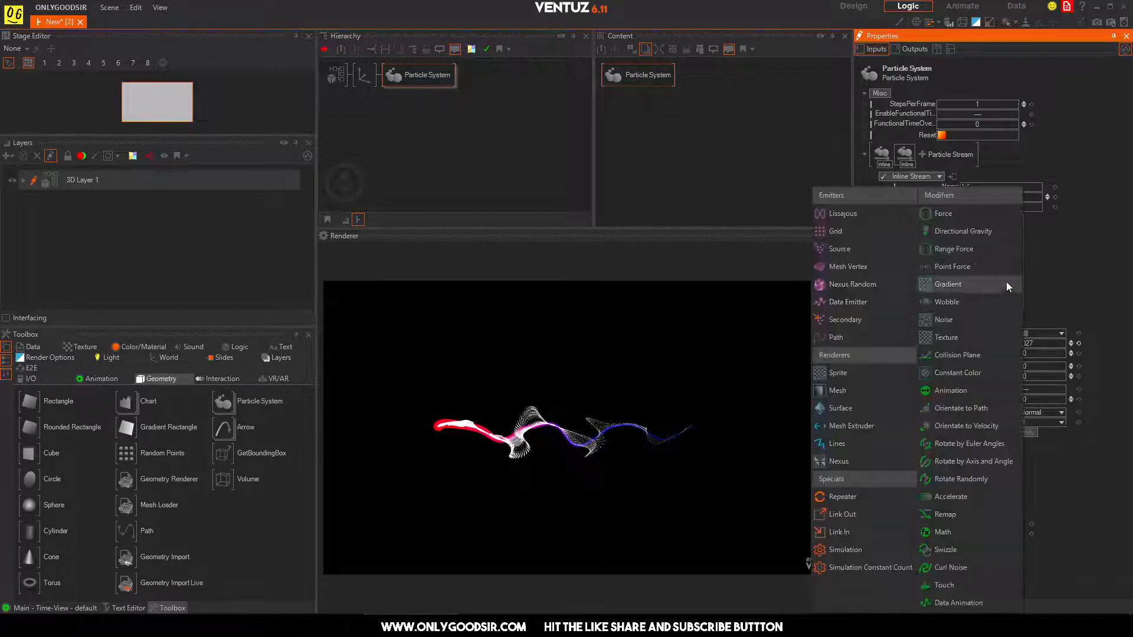
left_click(953, 284)
left_click_drag(997, 226, 977, 230)
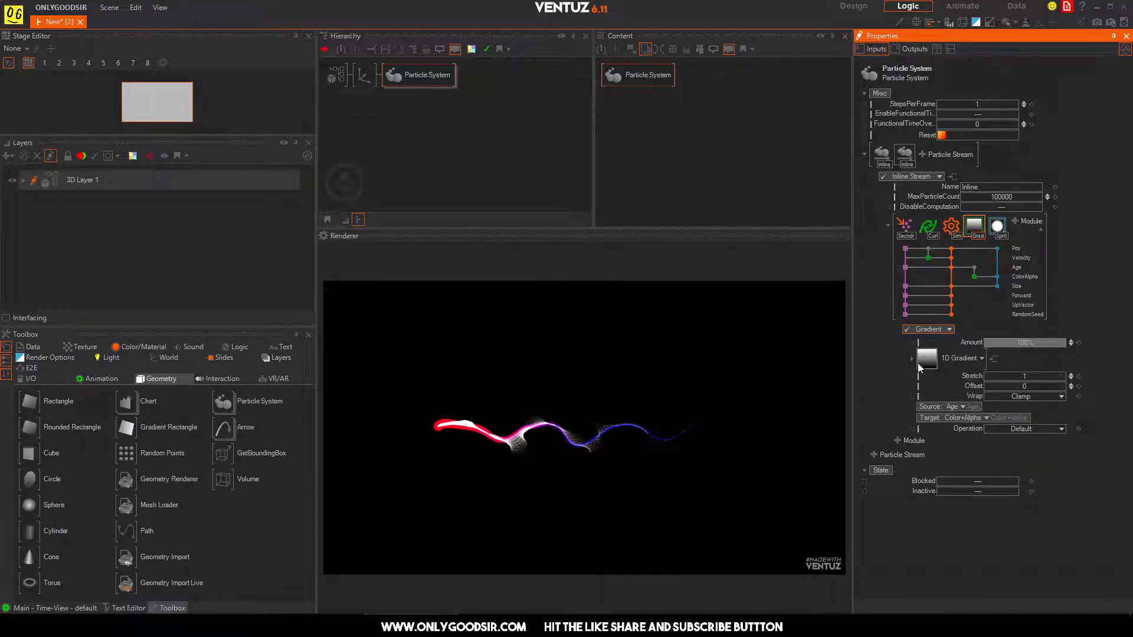
left_click(912, 358)
left_click(1068, 377)
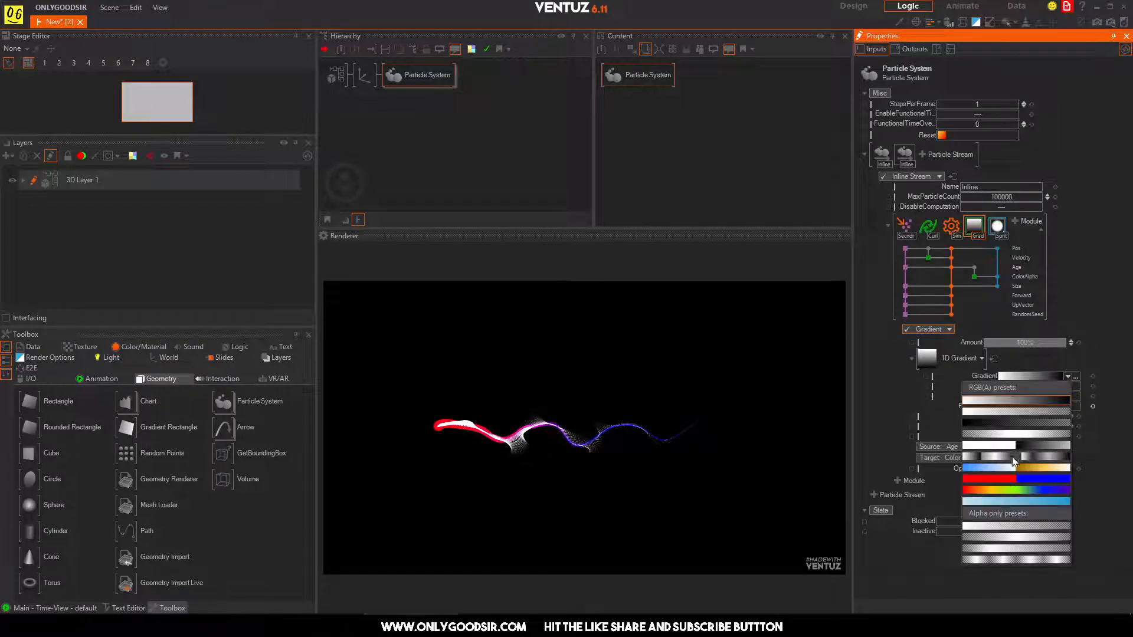
left_click(1012, 478)
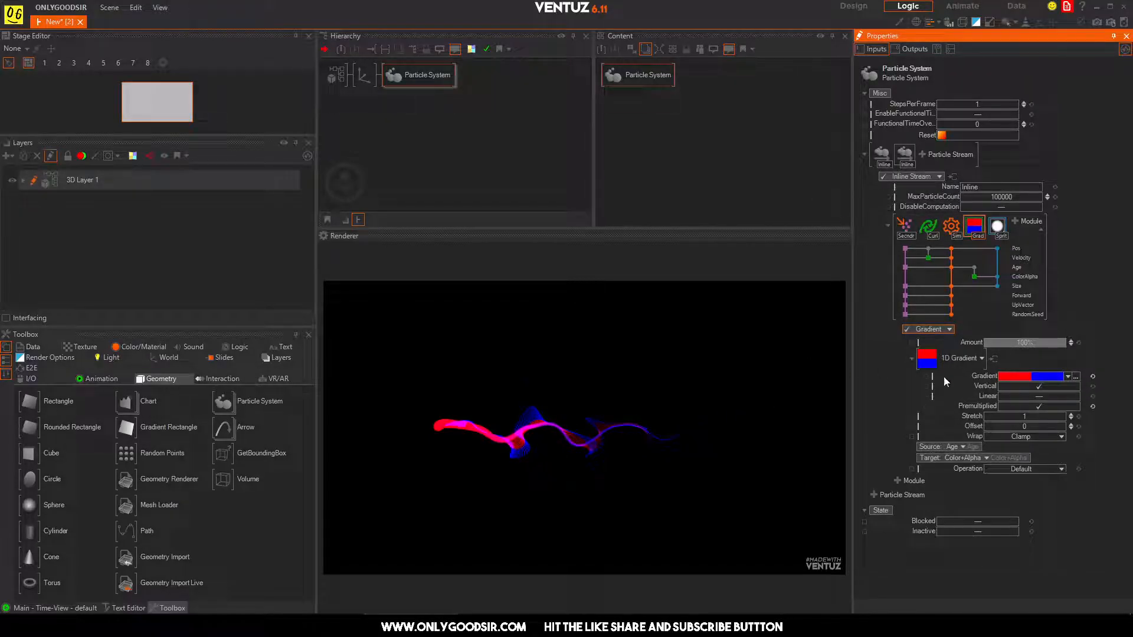
key("Delete")
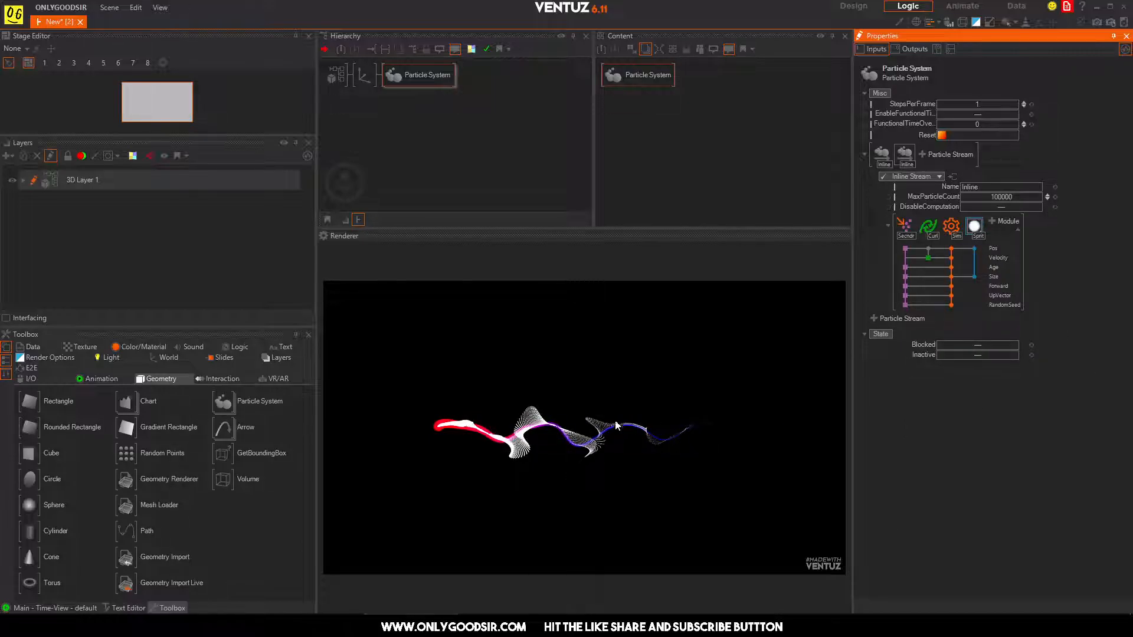
Step: Place the first stream's Link Out module between the red-to-blue Texture module and the Sprite renderer, and reopen the second stream
left_click(884, 154)
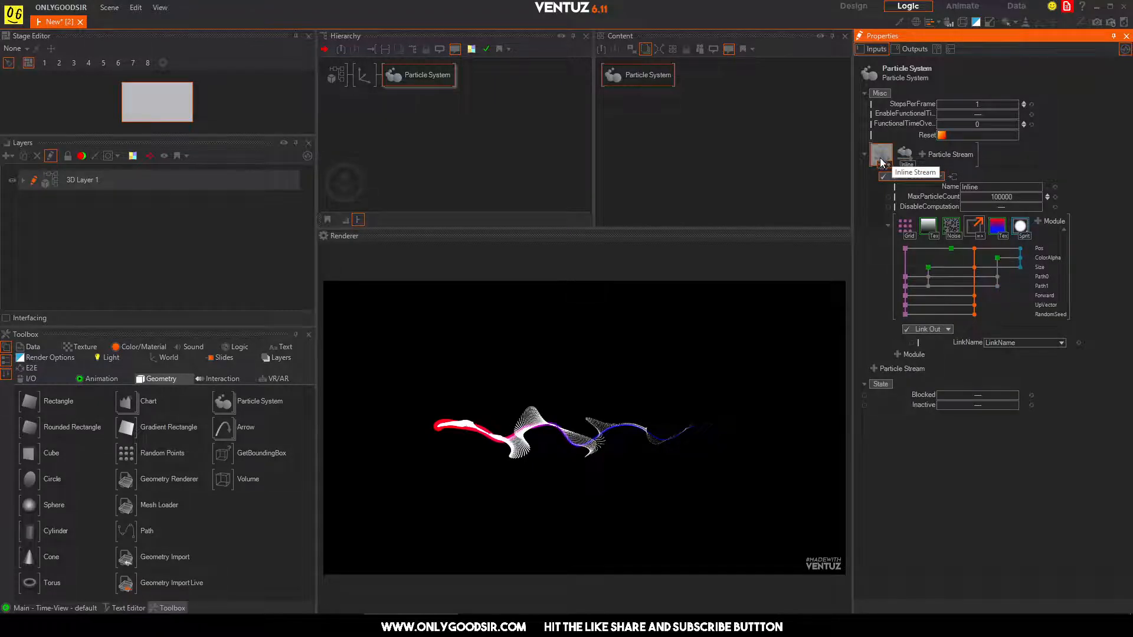
left_click(974, 227)
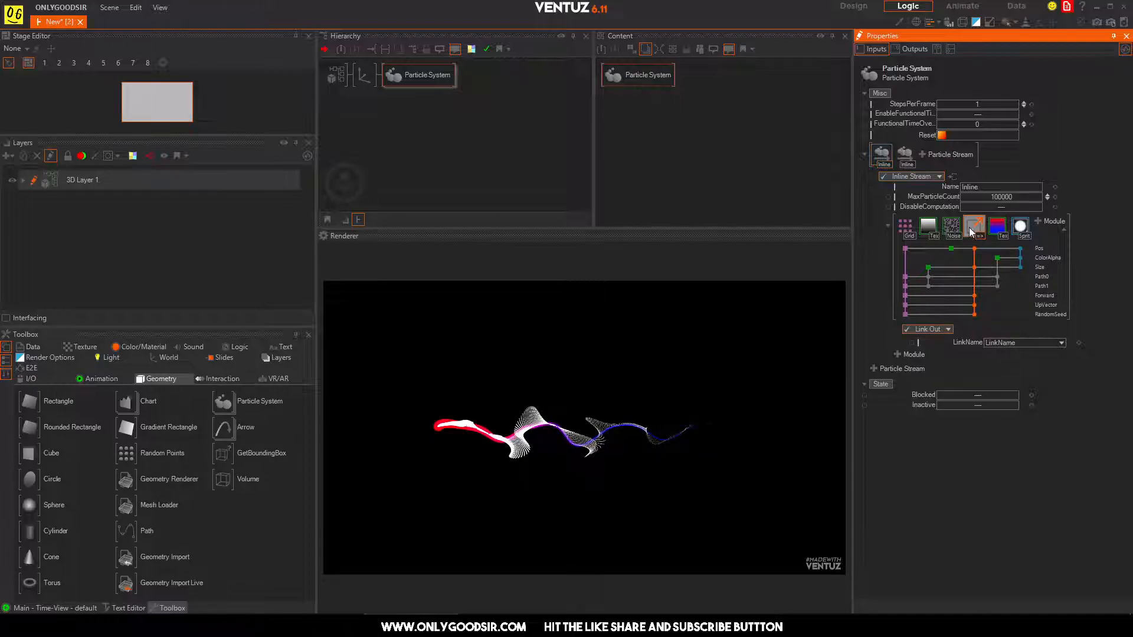
left_click_drag(1004, 229, 1005, 229)
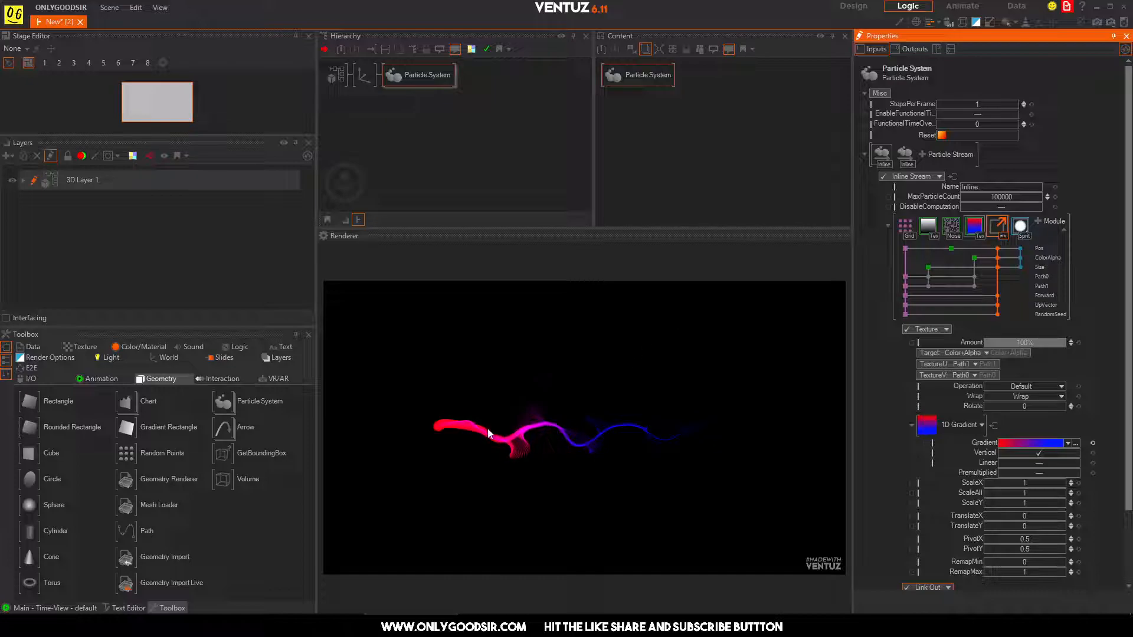
left_click(905, 154)
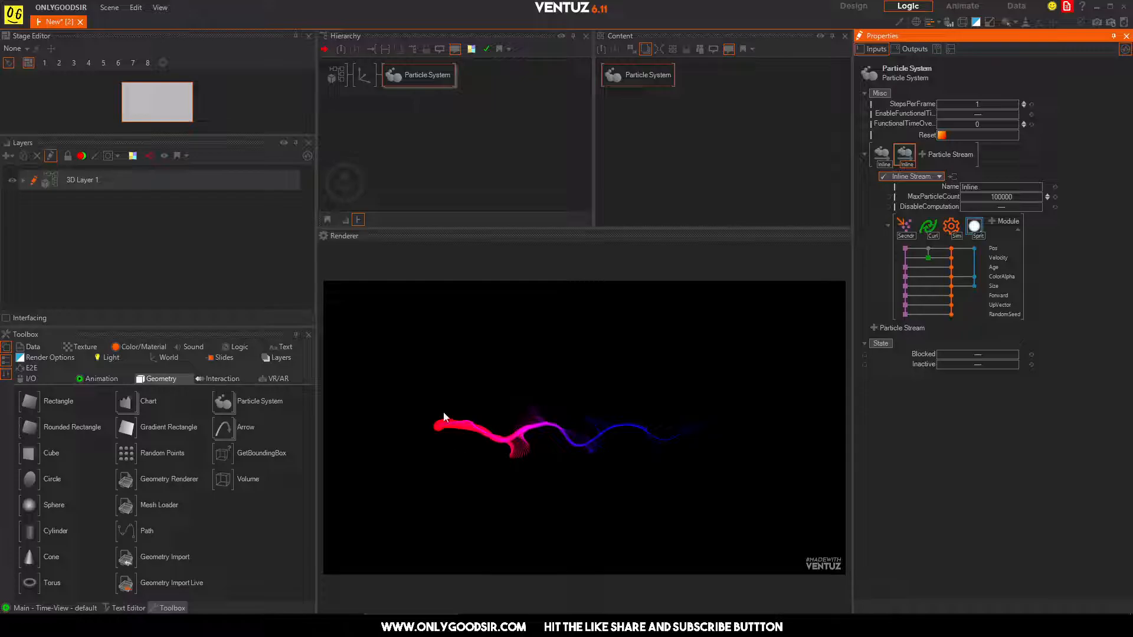
Step: Add a second Axis branch to the hierarchy containing a Color Solid node with a Rectangle attached to it
double_click(411, 138)
type("ax")
left_click_drag(418, 158, 367, 96)
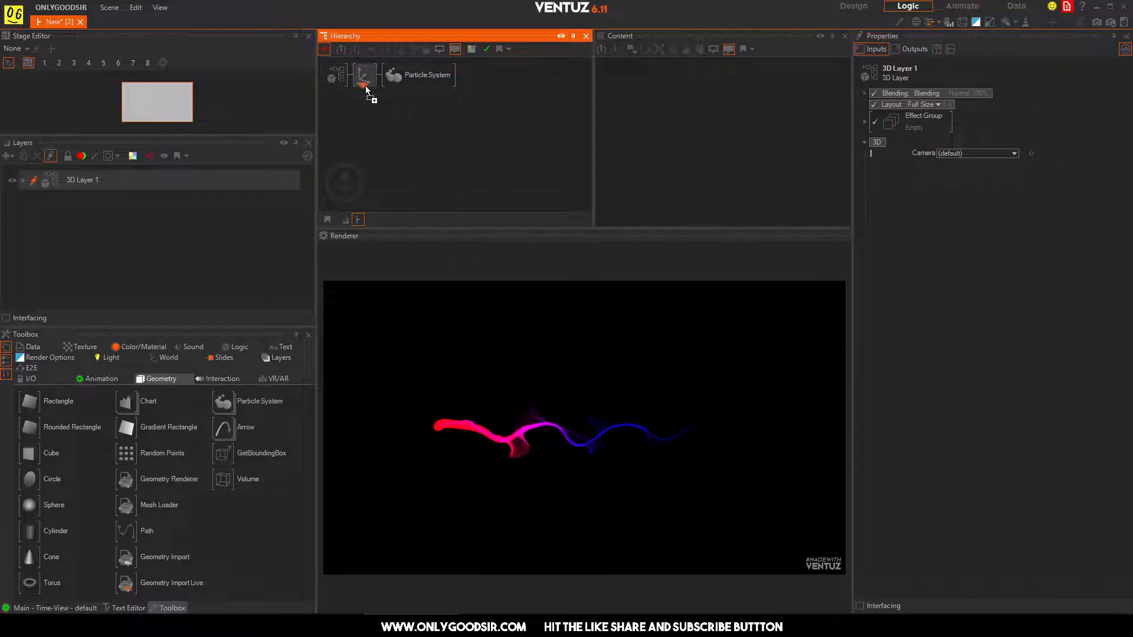
left_click(398, 116)
double_click(398, 116)
type("col")
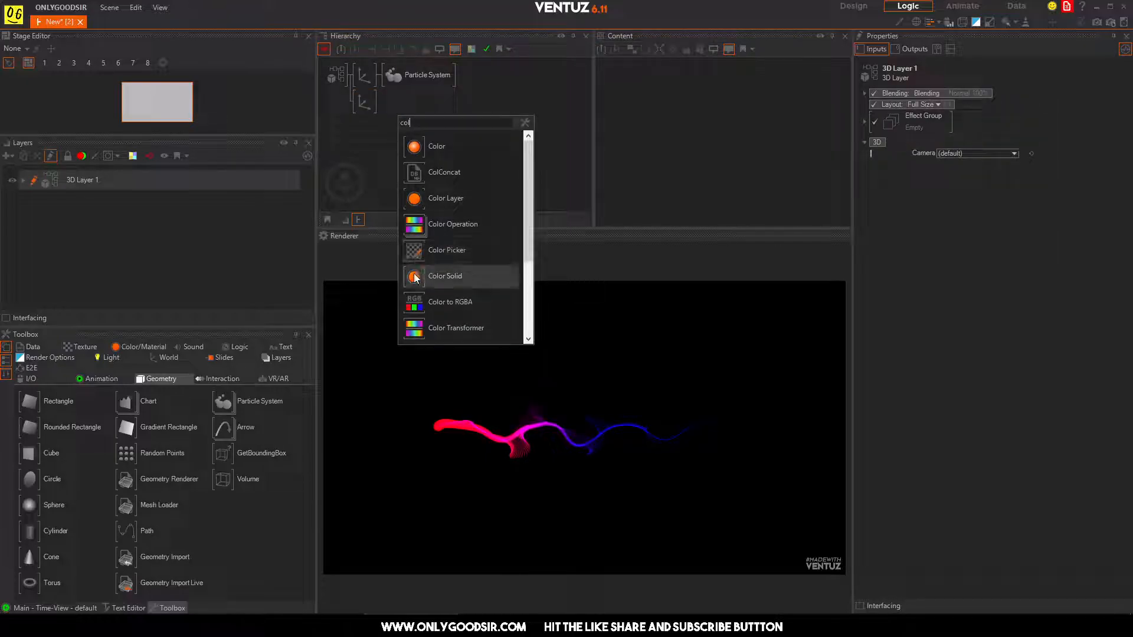
left_click_drag(445, 275, 397, 109)
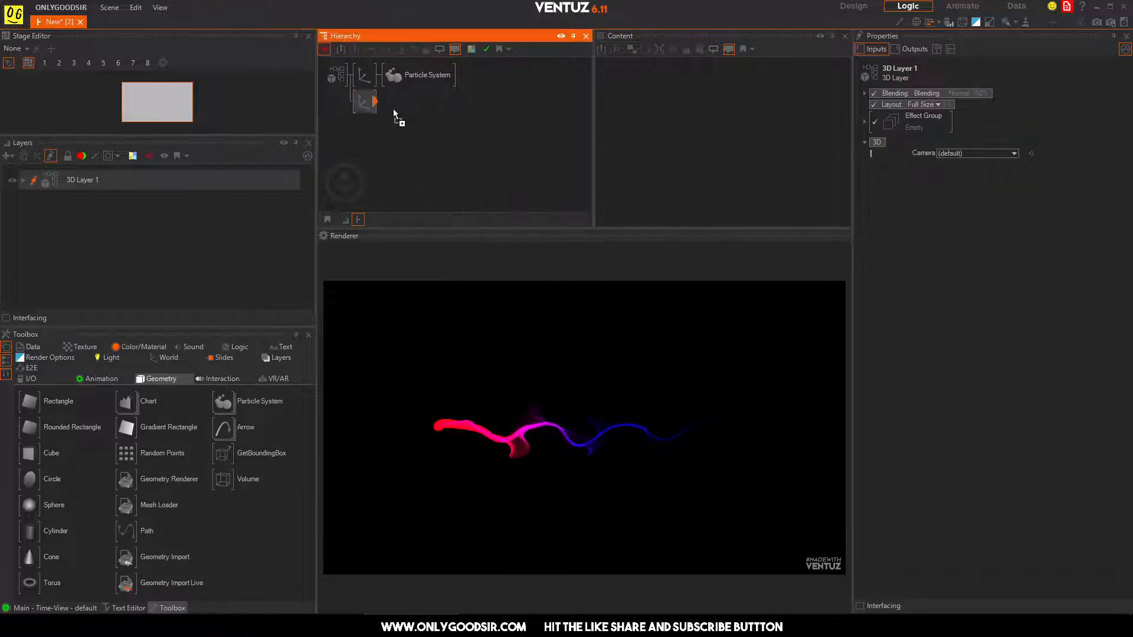
double_click(433, 113)
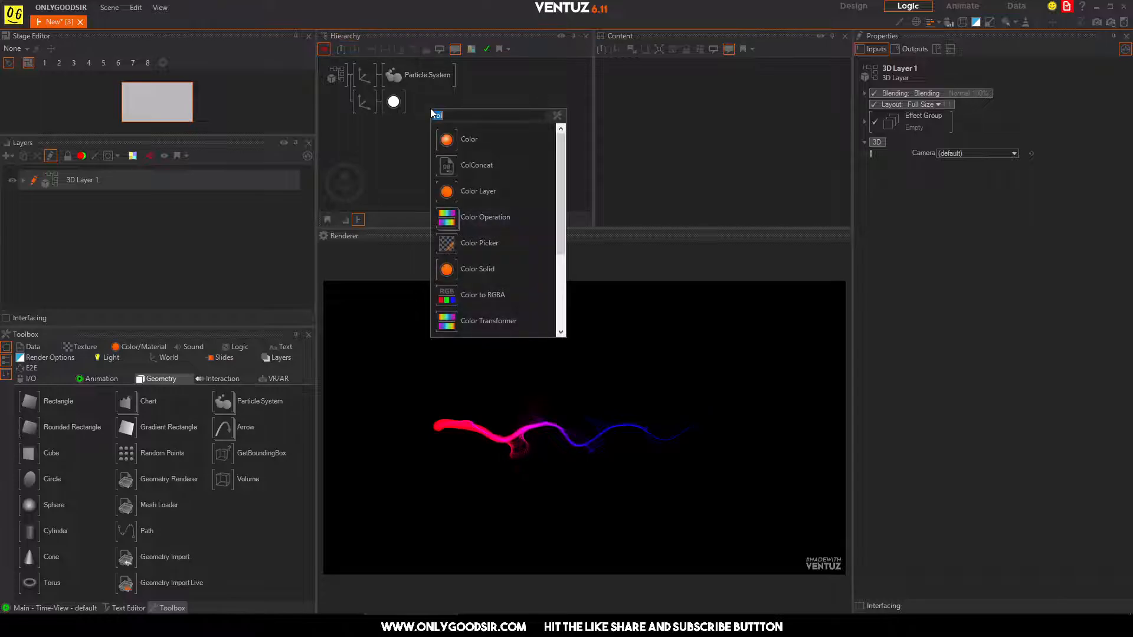
type("re")
left_click_drag(478, 164, 430, 115)
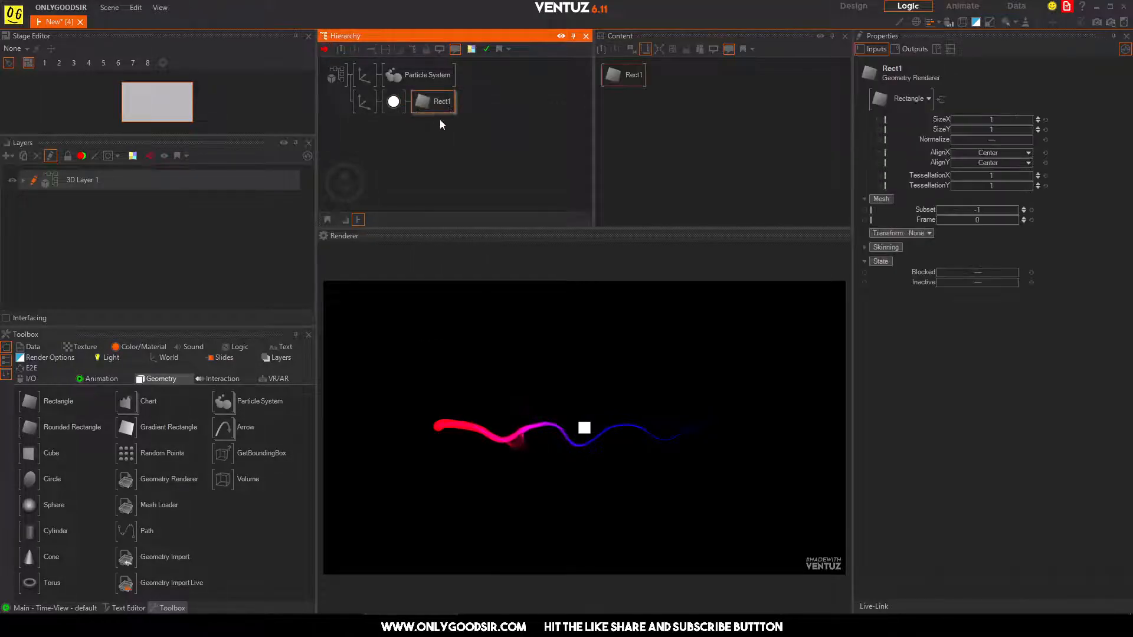
Step: Add another Axis under the solid color node, below the rectangle, and attach a Cylinder to it
double_click(455, 153)
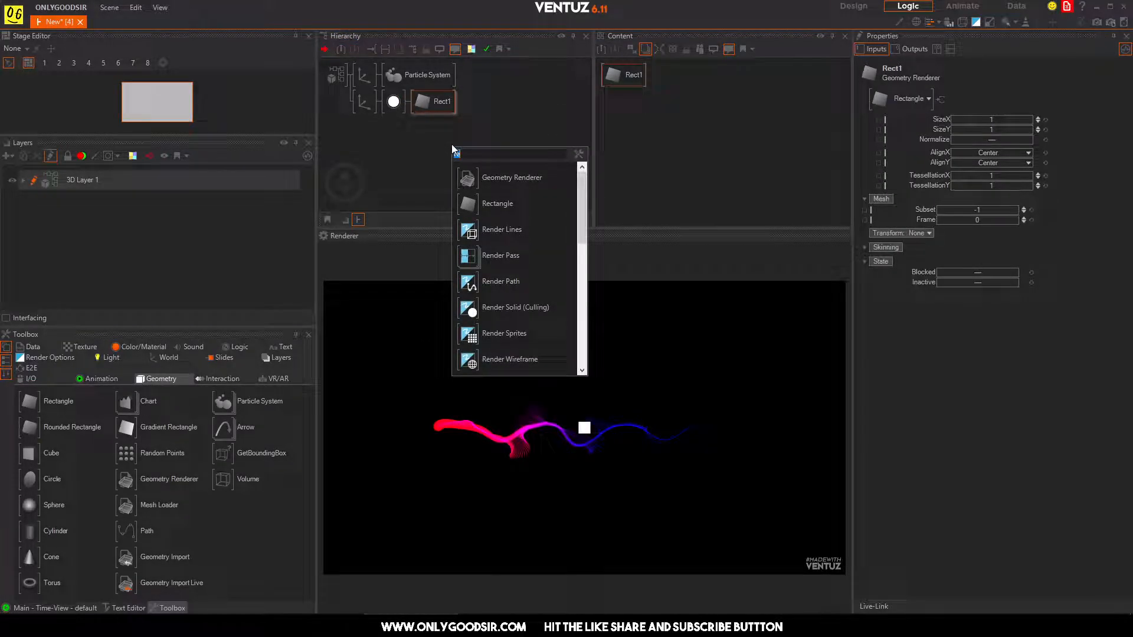
type("ax")
left_click_drag(464, 174, 425, 112)
double_click(426, 126)
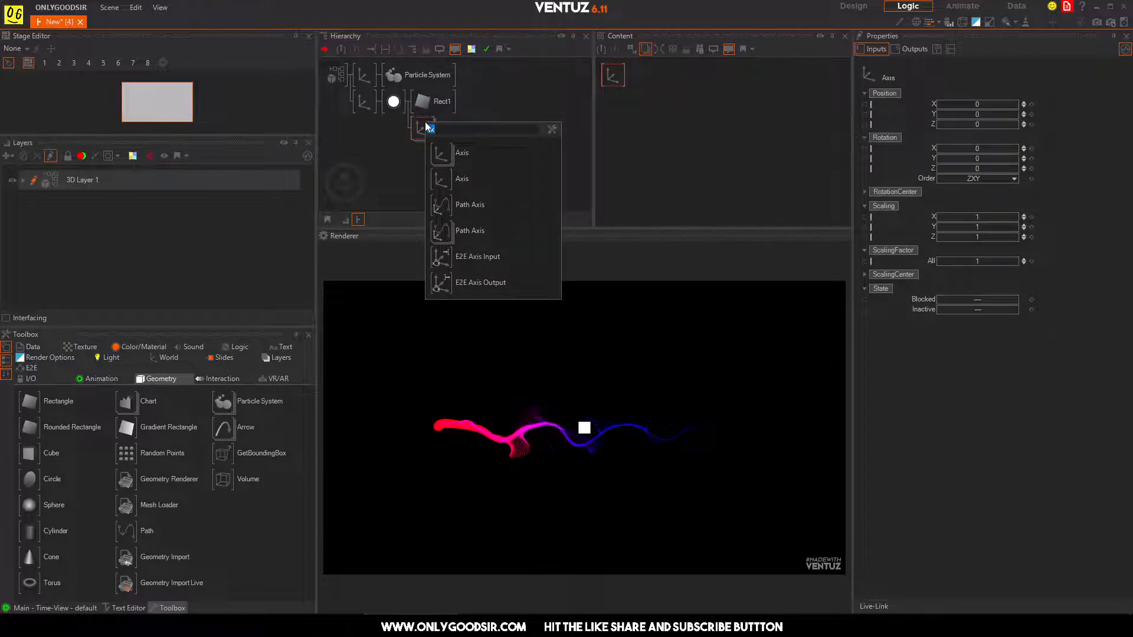
type("cy")
left_click_drag(455, 153, 424, 127)
Step: Inspect the color, rectangle and cylinder nodes, and delete the whole second Axis branch
left_click(394, 101)
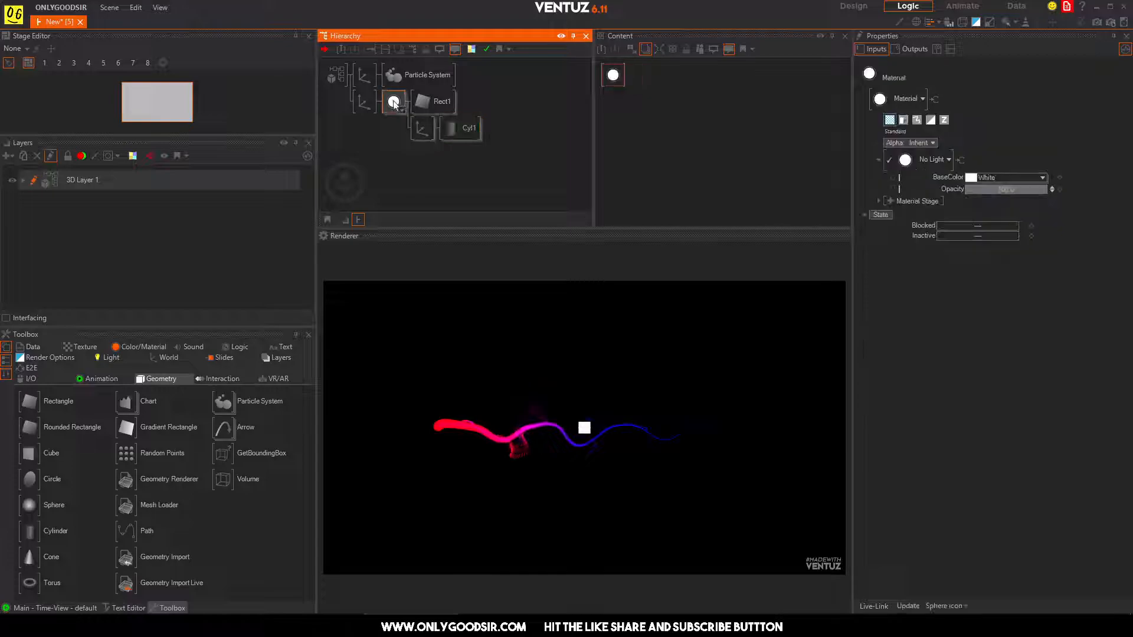
left_click(420, 103)
left_click(422, 128)
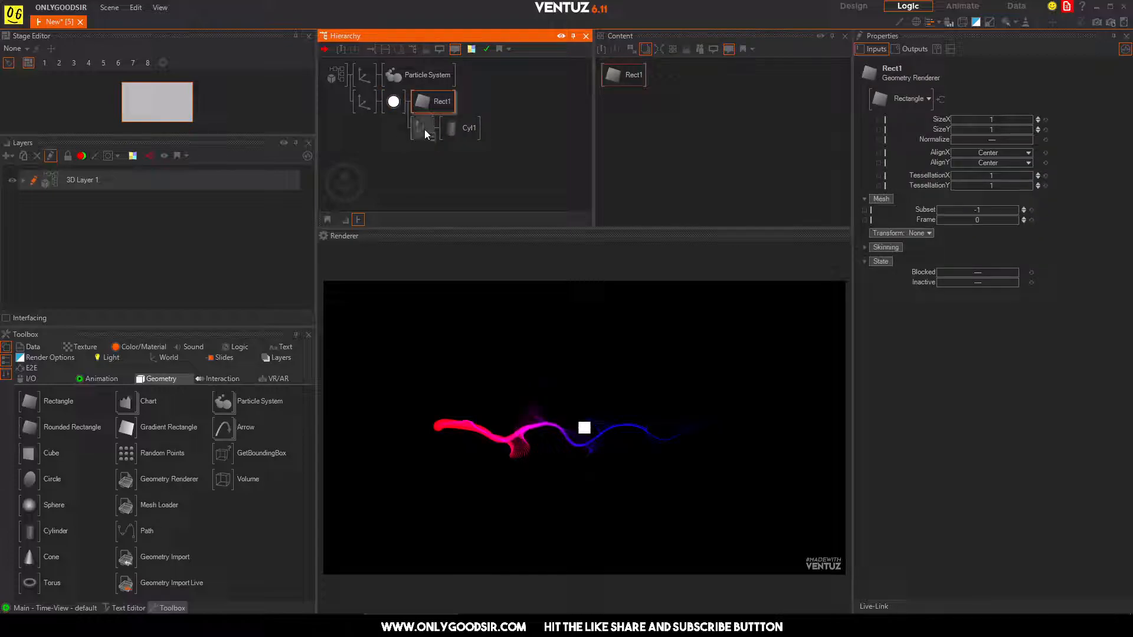
left_click(478, 129)
left_click(396, 103)
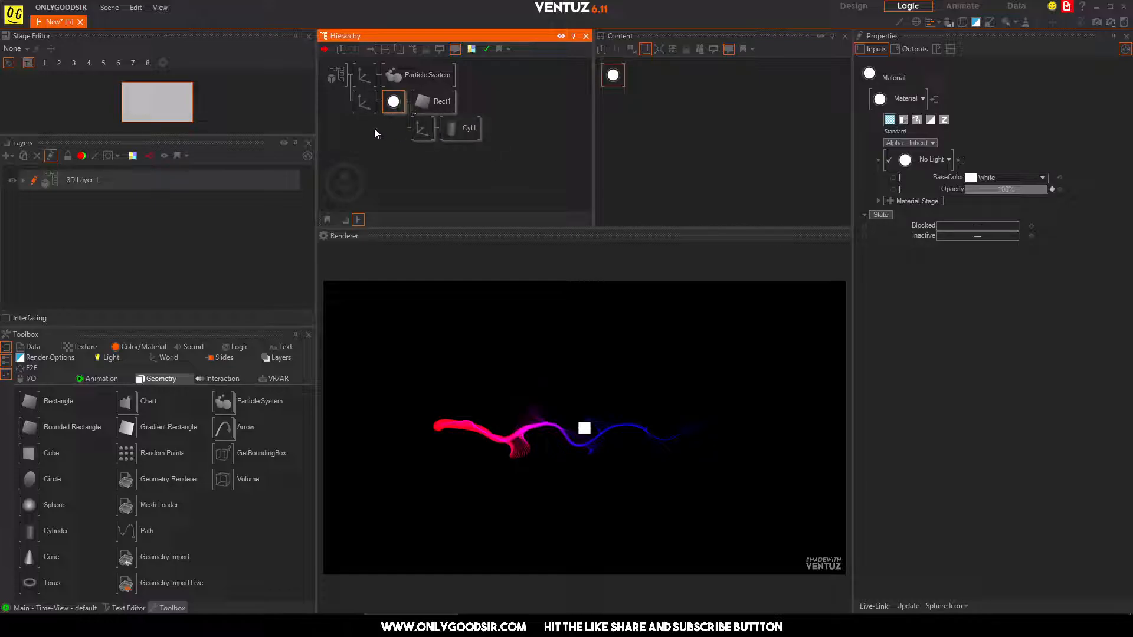
left_click(366, 105)
key("Delete")
Step: Examine the module chains of both particle streams, the Link Out's LinkName and the first stream's size Texture settings
left_click(417, 79)
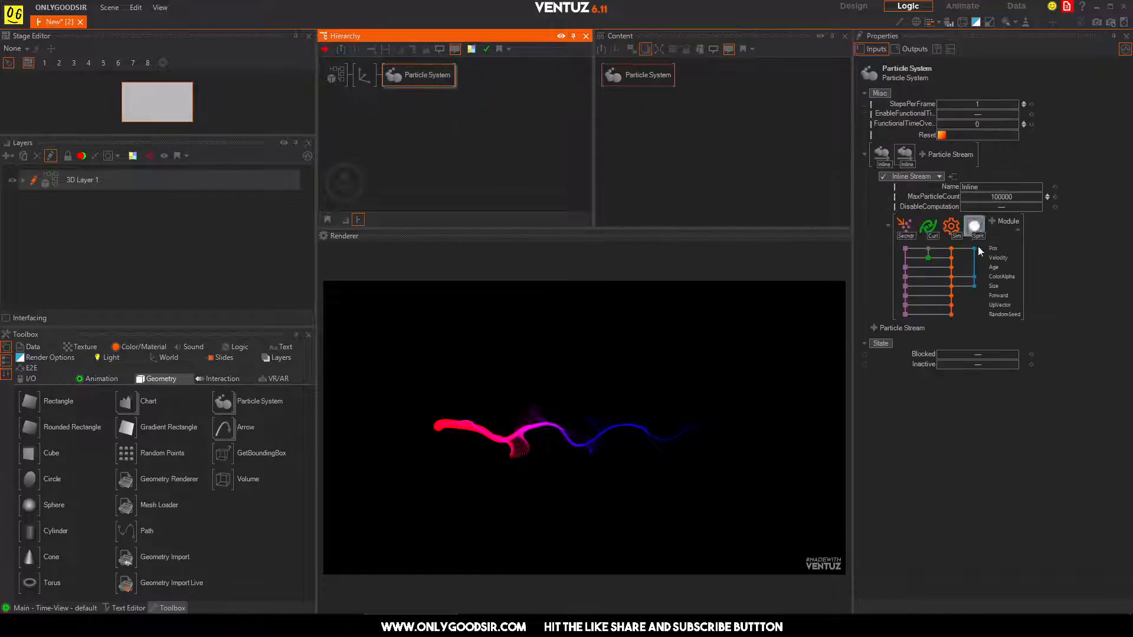
left_click(888, 157)
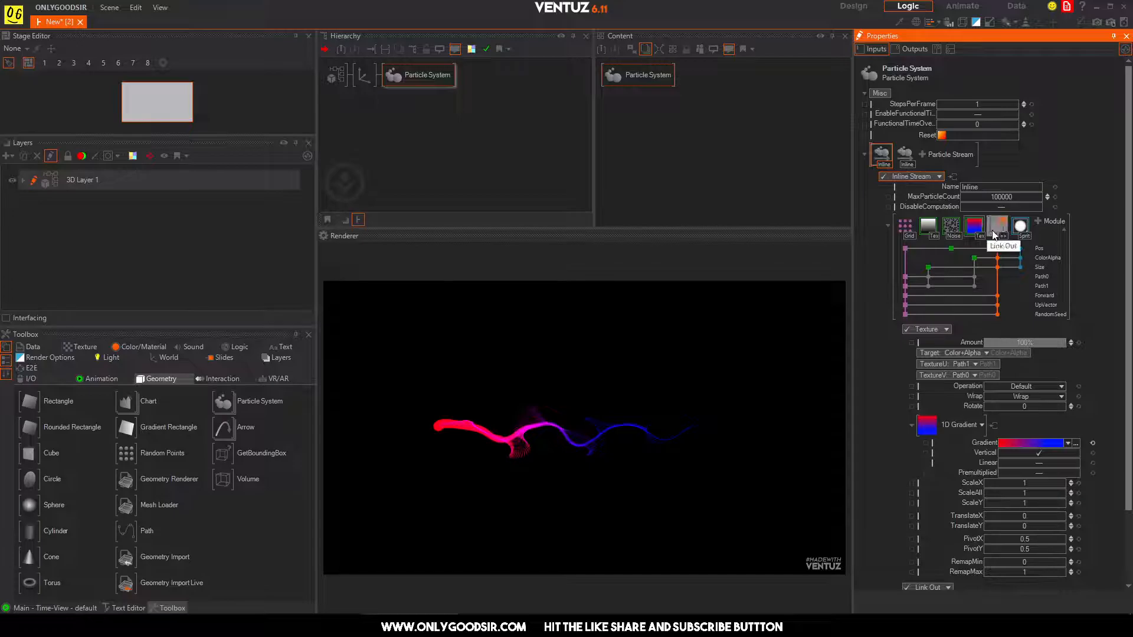
left_click(904, 154)
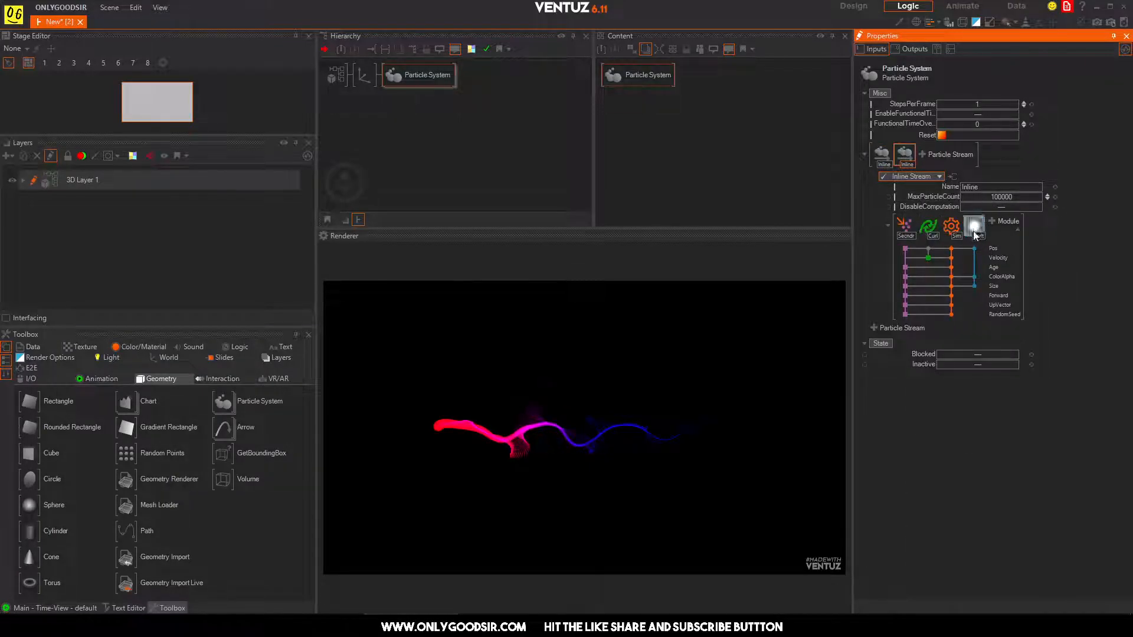
left_click(458, 168)
left_click(396, 81)
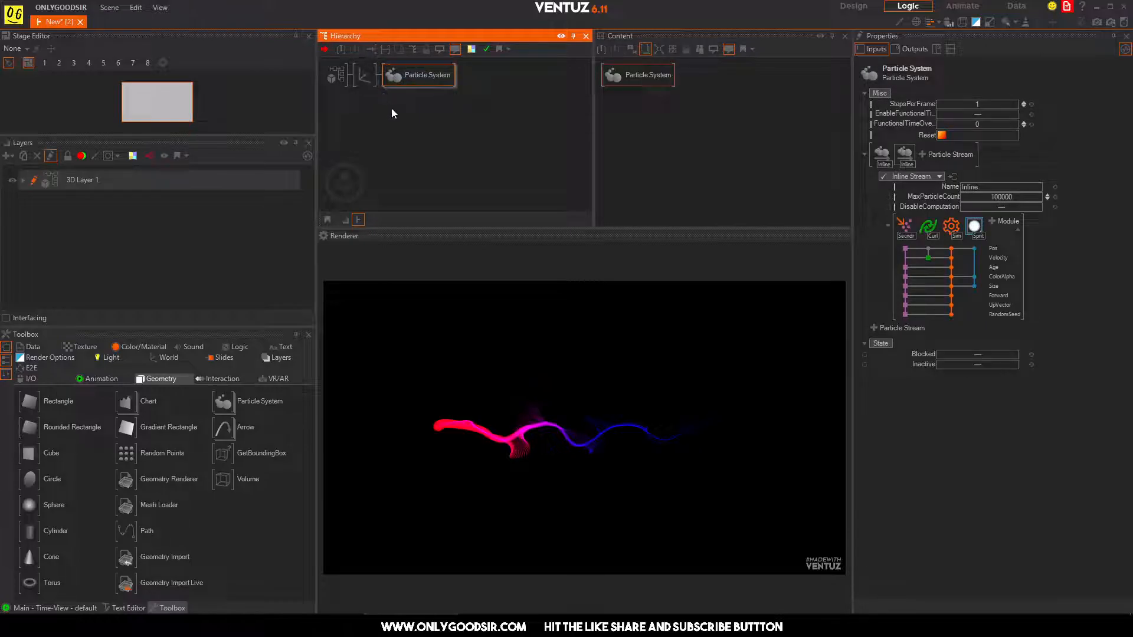
left_click(391, 110)
left_click(398, 75)
left_click(882, 153)
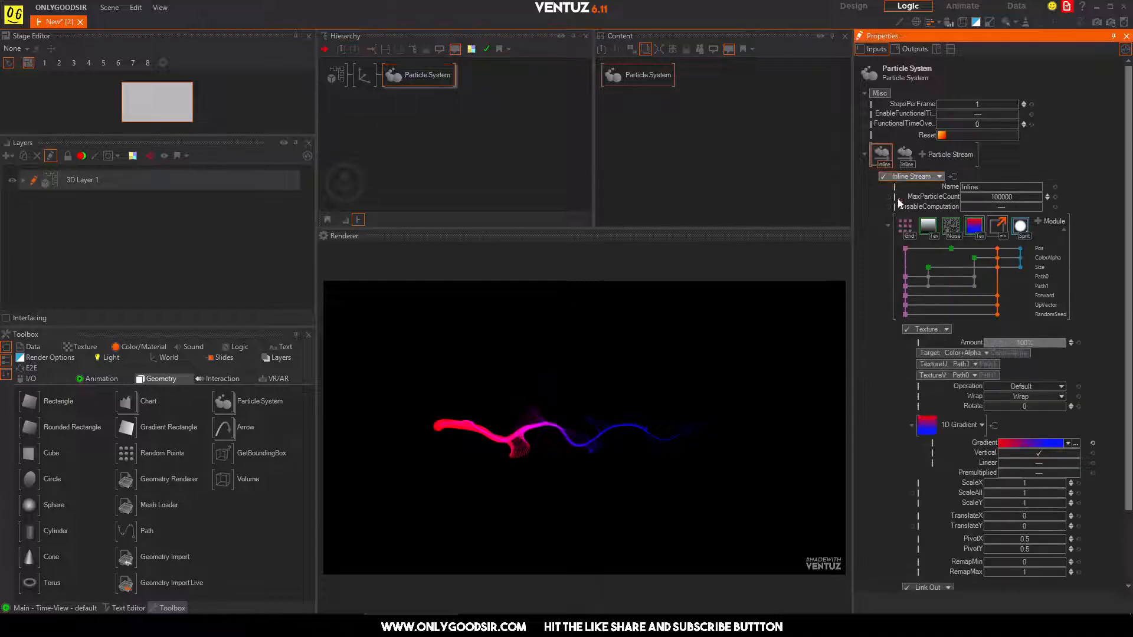
left_click(998, 226)
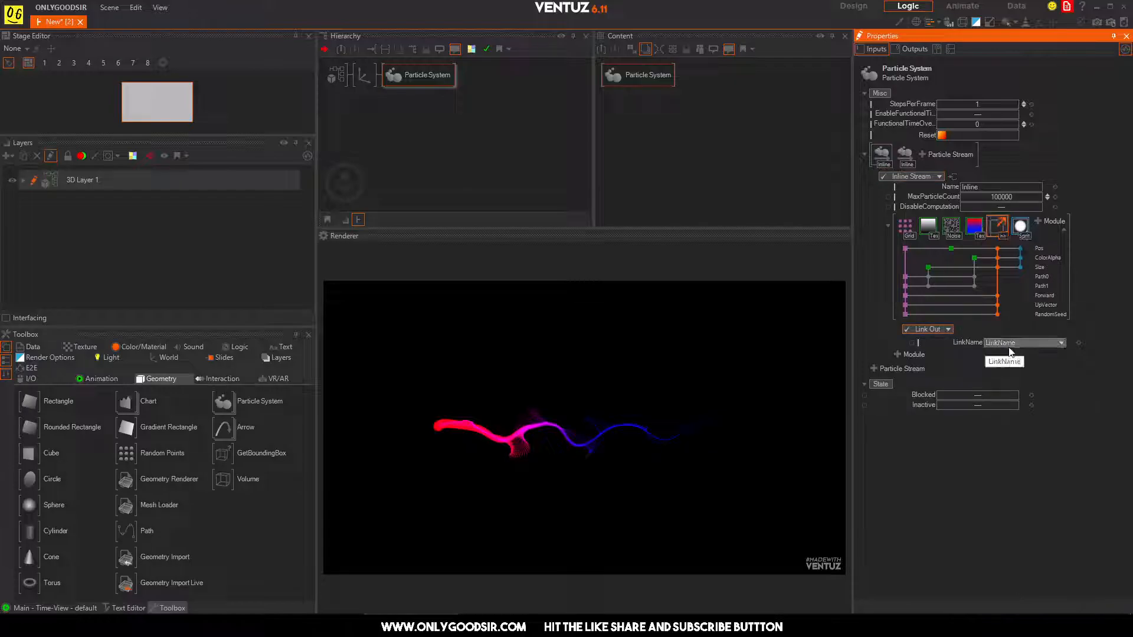
left_click(905, 163)
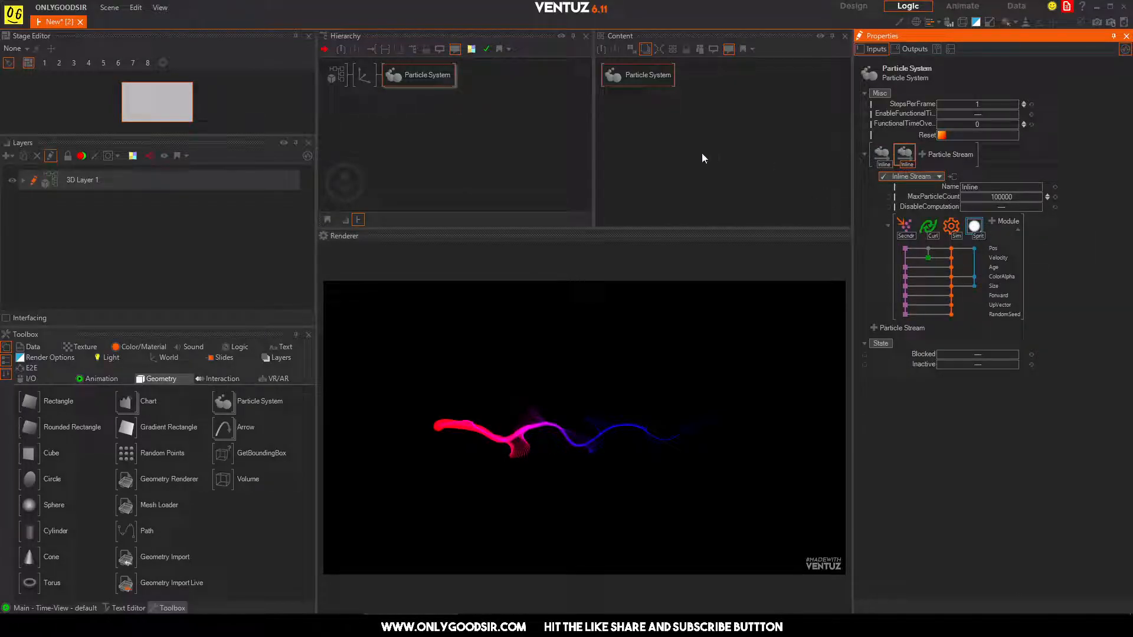
left_click(416, 76)
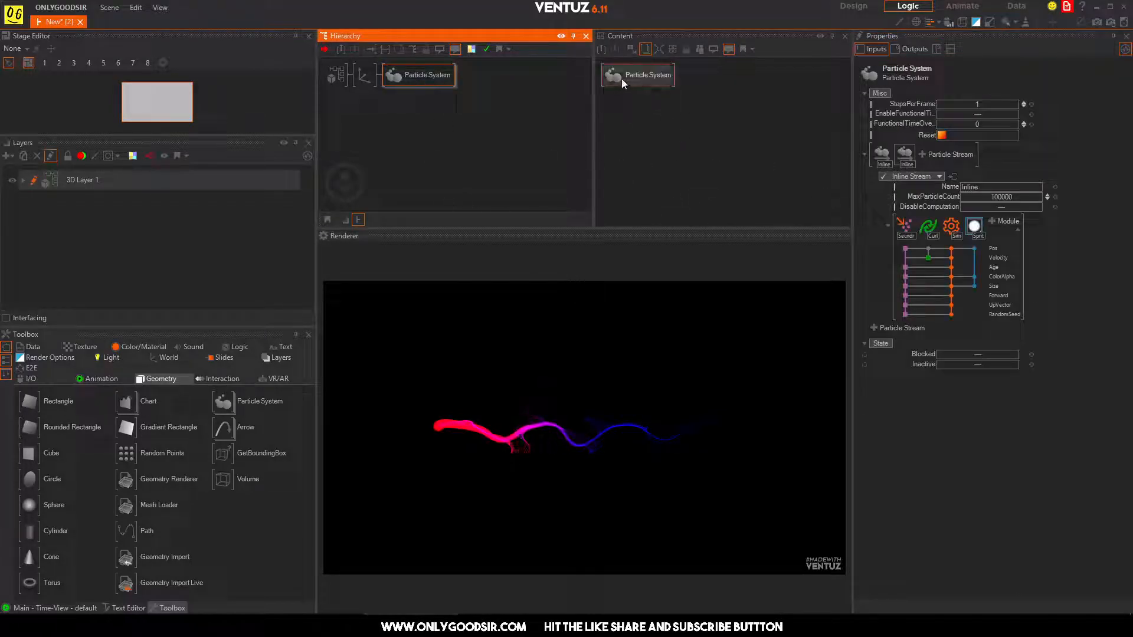
left_click(632, 75)
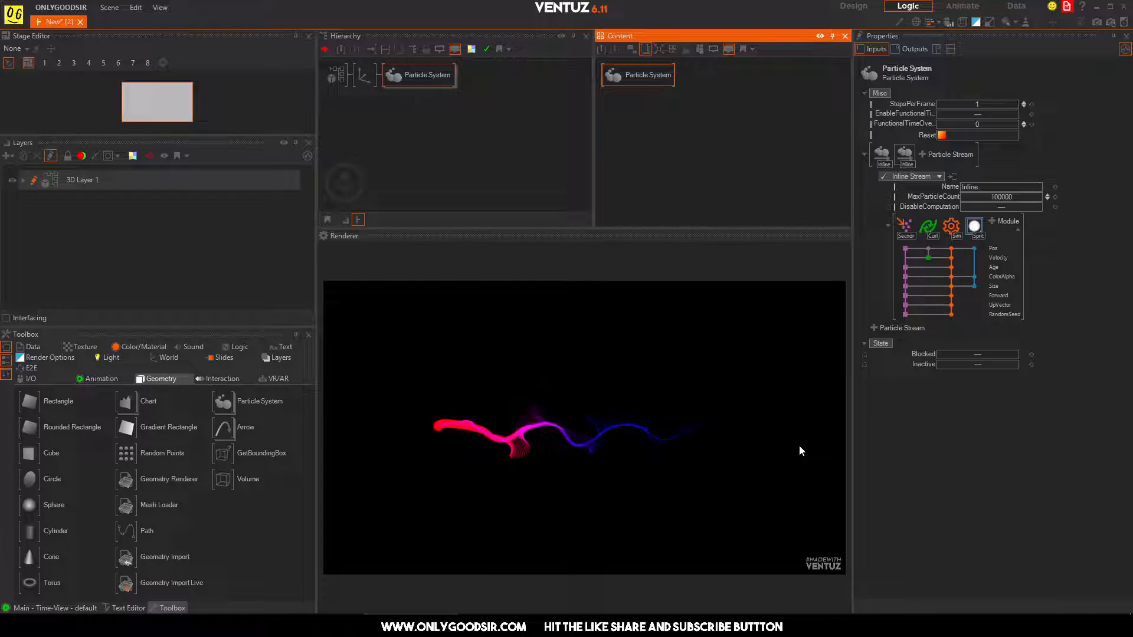
left_click(420, 77)
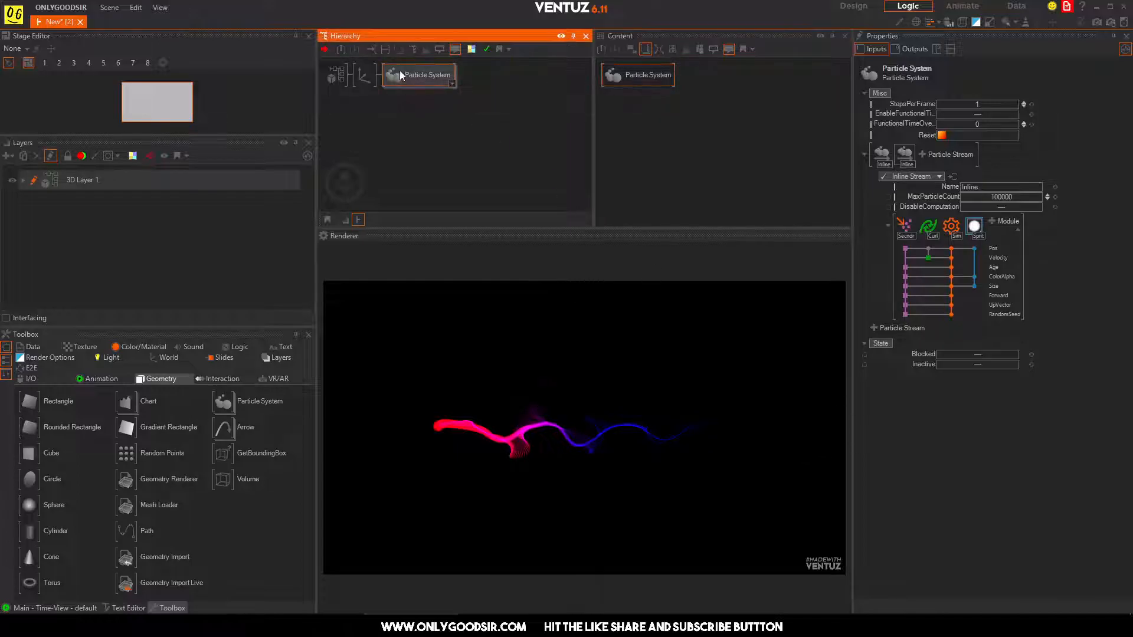
left_click(881, 155)
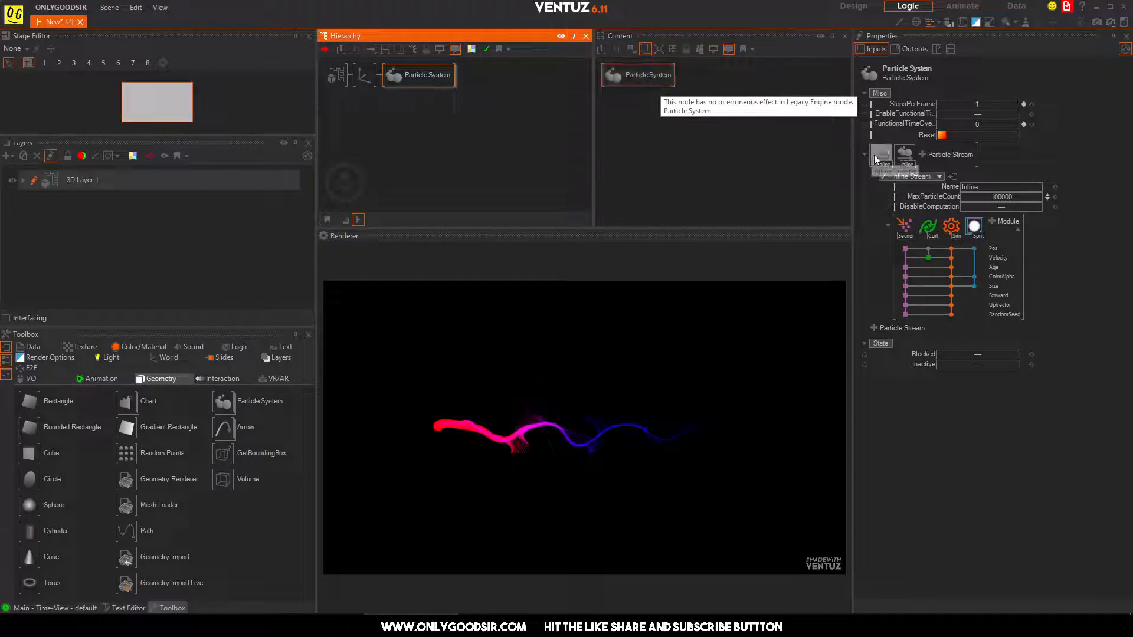
left_click(927, 227)
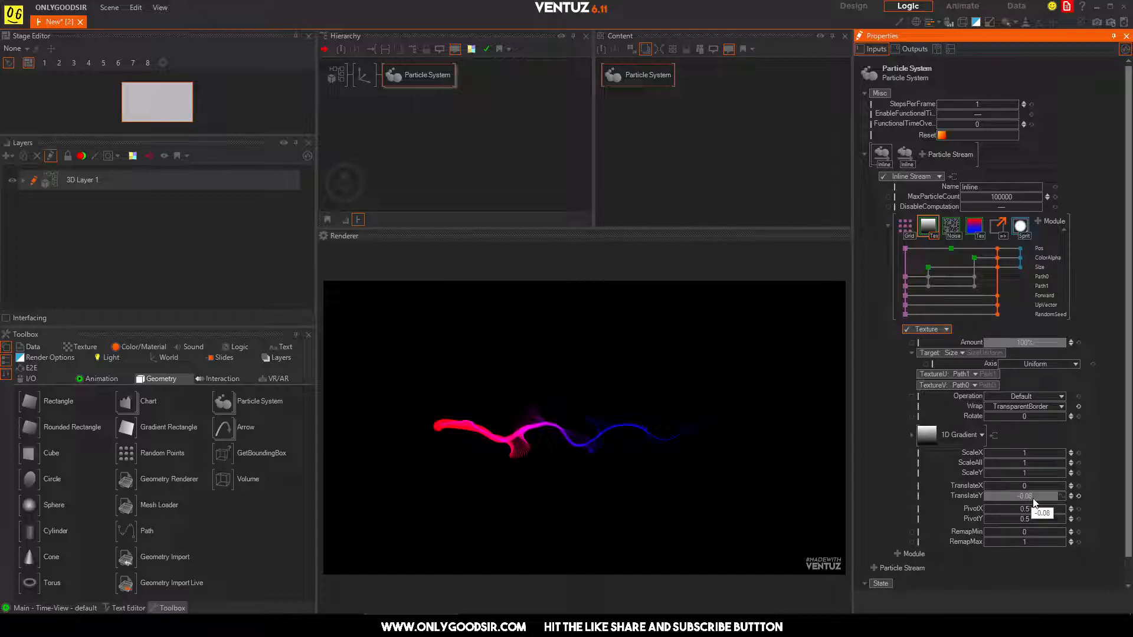
Step: Add a Mover animation node beside the Particle System's content node and set its Min to -1.05
left_click(94, 379)
left_click_drag(36, 403, 724, 108)
left_click(638, 76)
left_click(733, 99)
left_click(1006, 163)
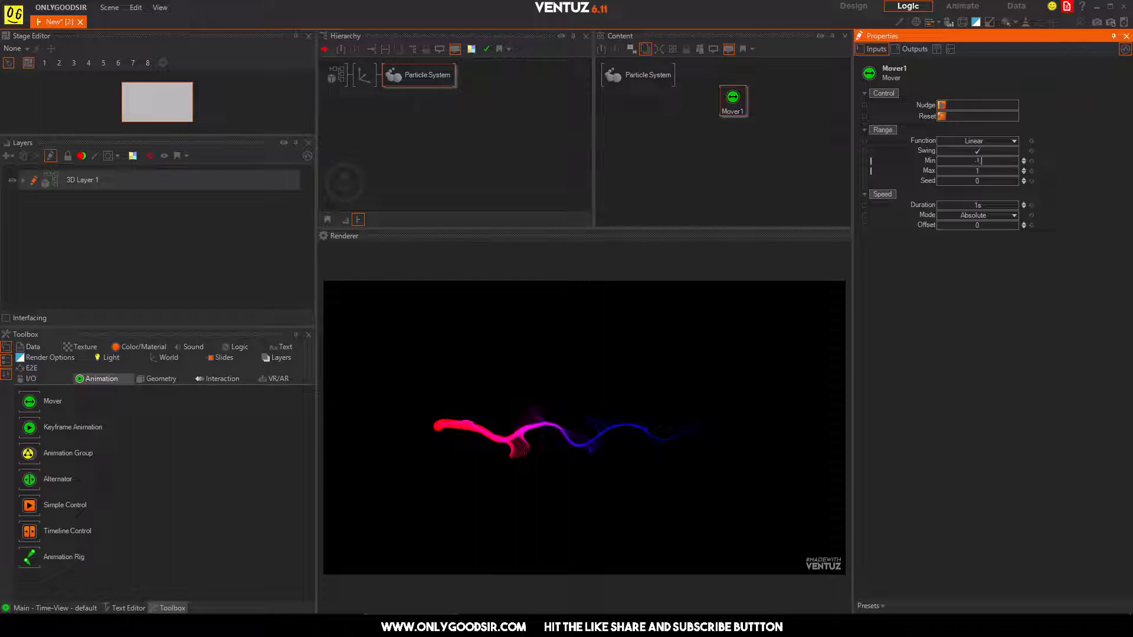
type(".05")
key("Return")
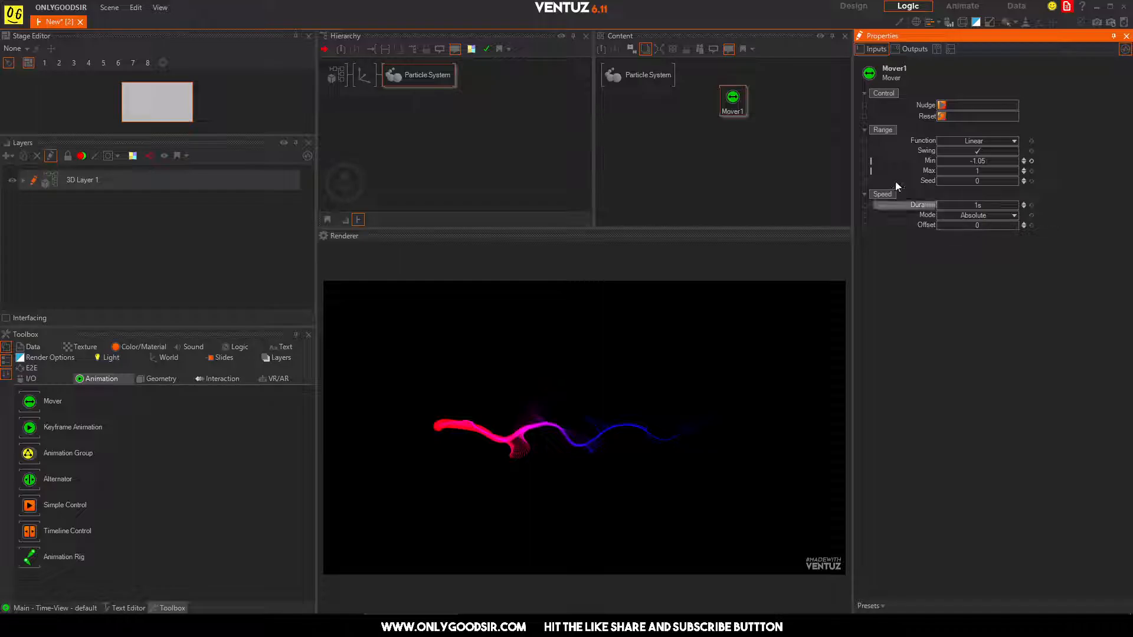
Step: Lower the Particle System node in the content graph and turn off Swing on Mover1
left_click_drag(674, 77, 685, 99)
left_click(732, 99)
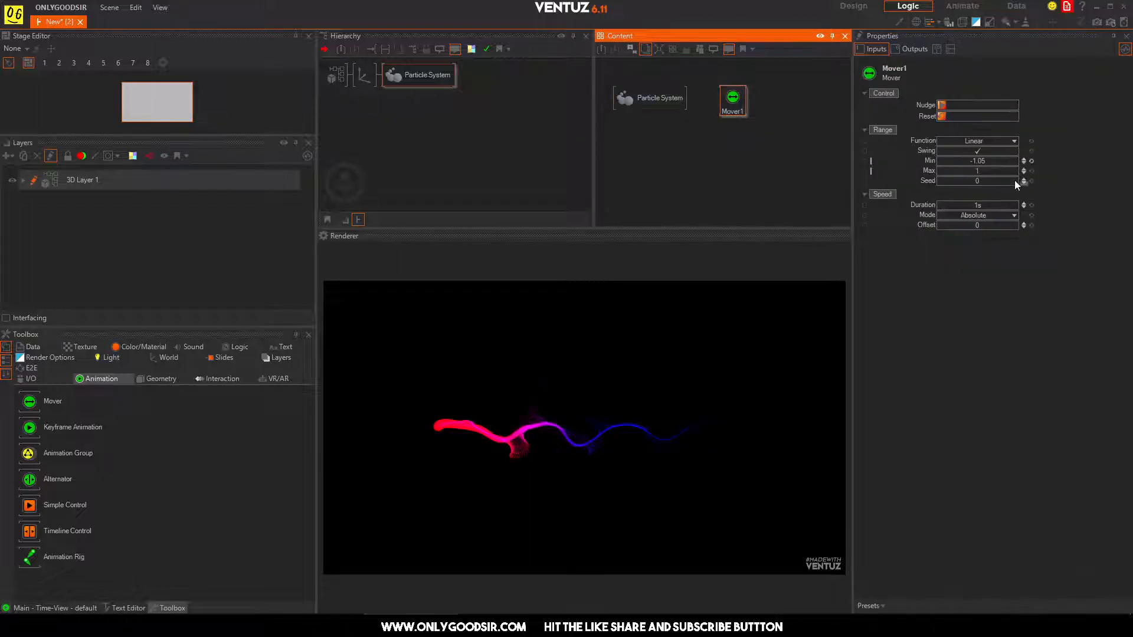
left_click(977, 151)
Step: Test the first stream's size Texture TranslateY at -1.05 and 1, and reset it to its default
left_click(675, 105)
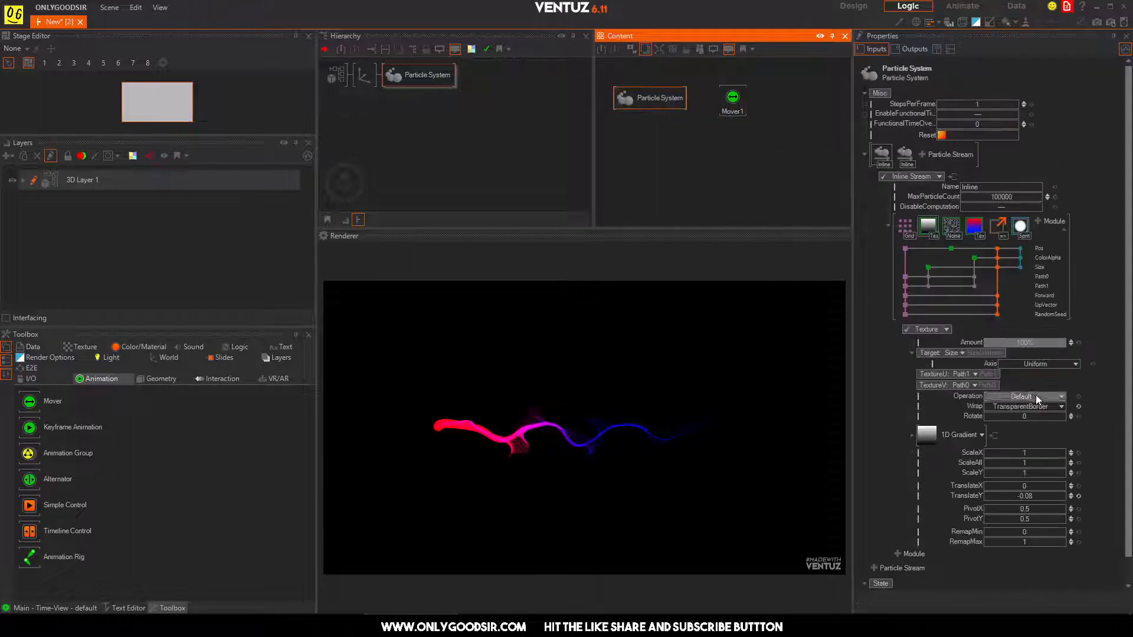
left_click_drag(1033, 497, 995, 500)
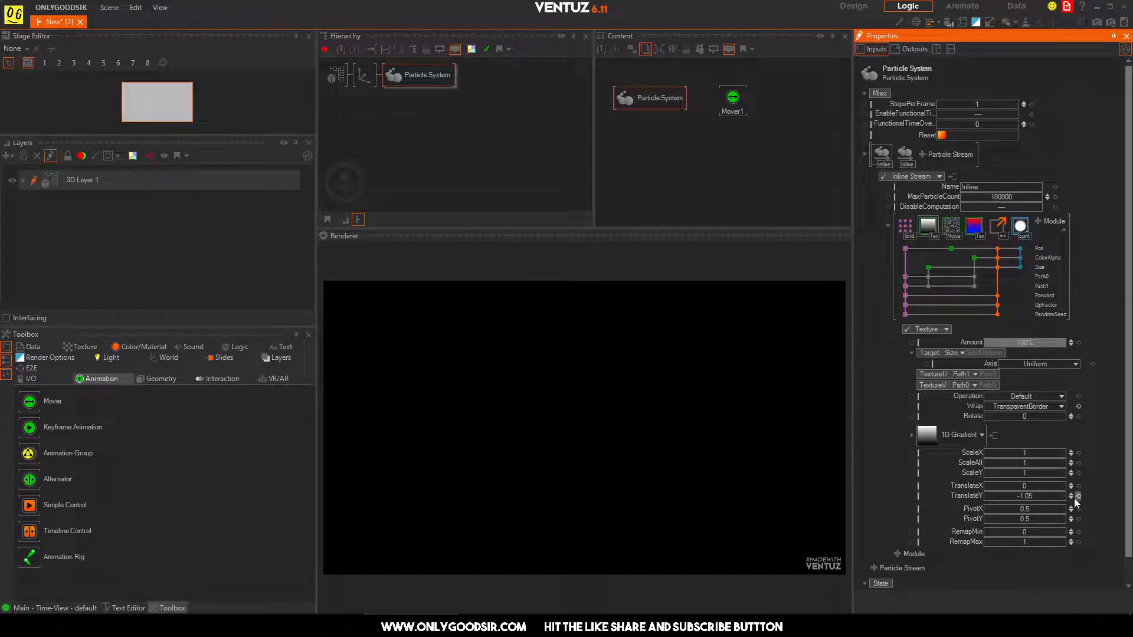
left_click(1034, 498)
type("1")
key("Return")
left_click(1077, 496)
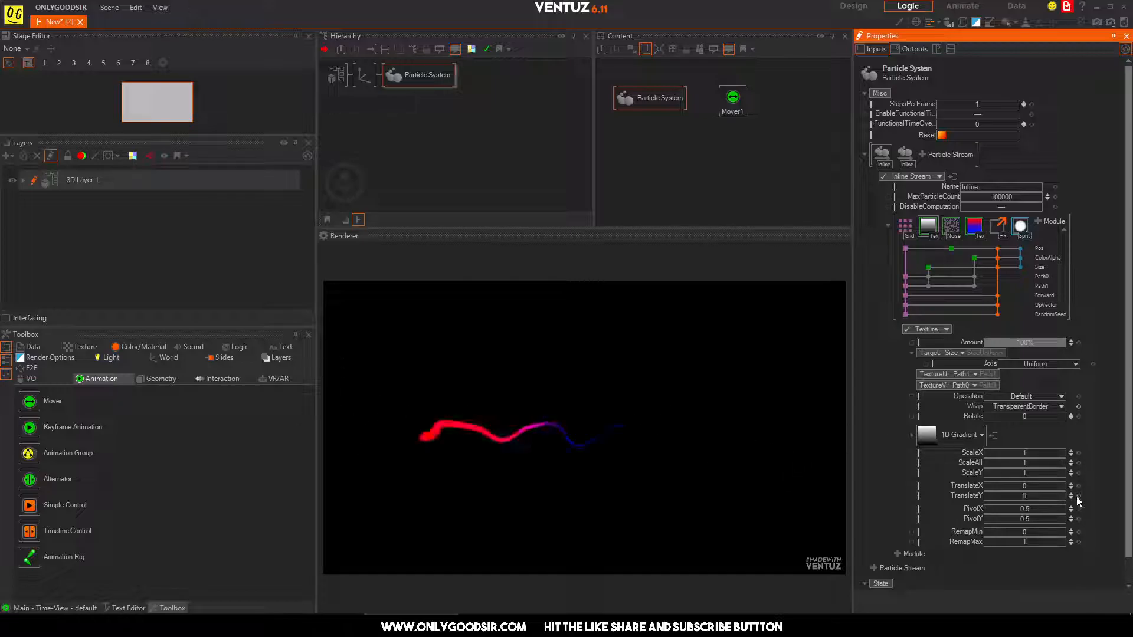
Step: Bind the size Texture's TranslateY to Mover1 and set the Mover's Duration to 2s
left_click_drag(975, 498, 733, 107)
left_click(732, 105)
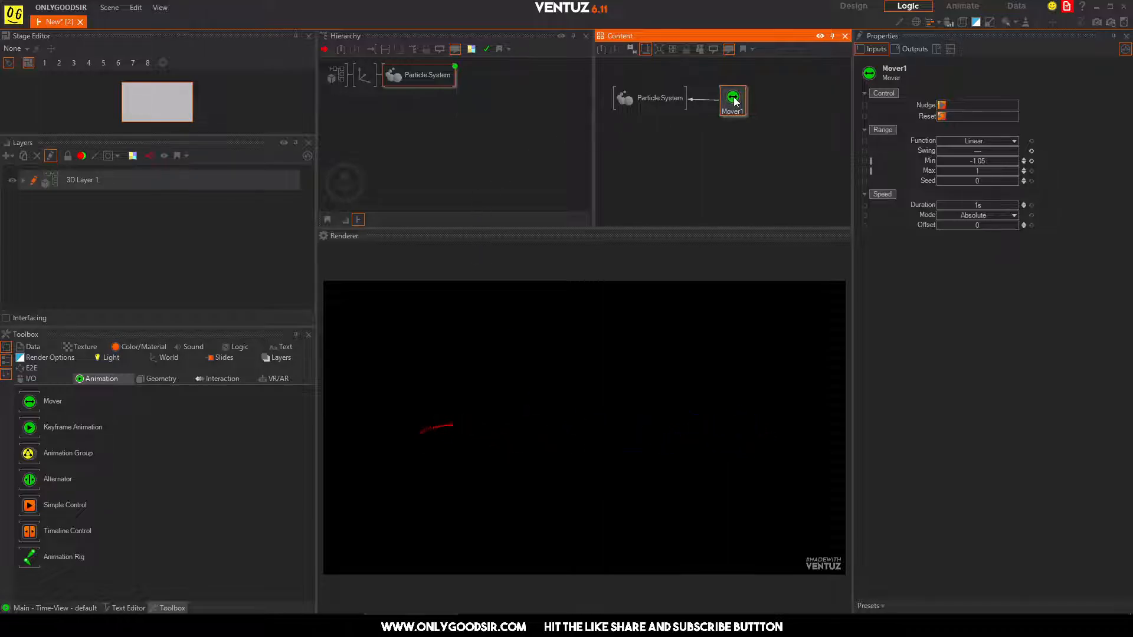
left_click(984, 205)
type("2")
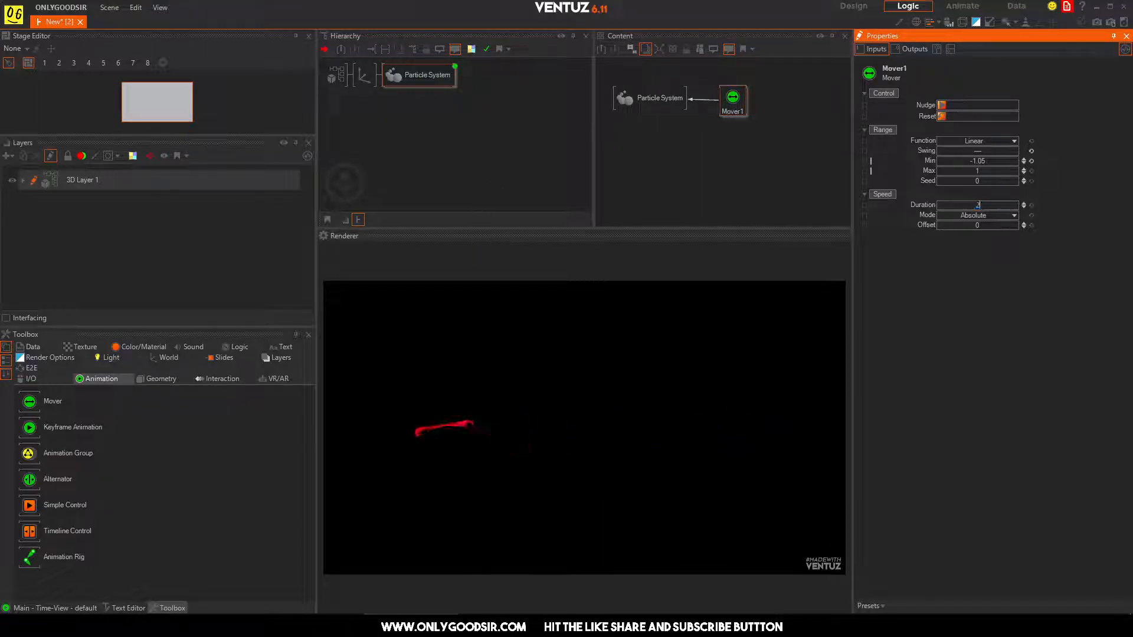
key("Return")
left_click_drag(741, 108, 731, 111)
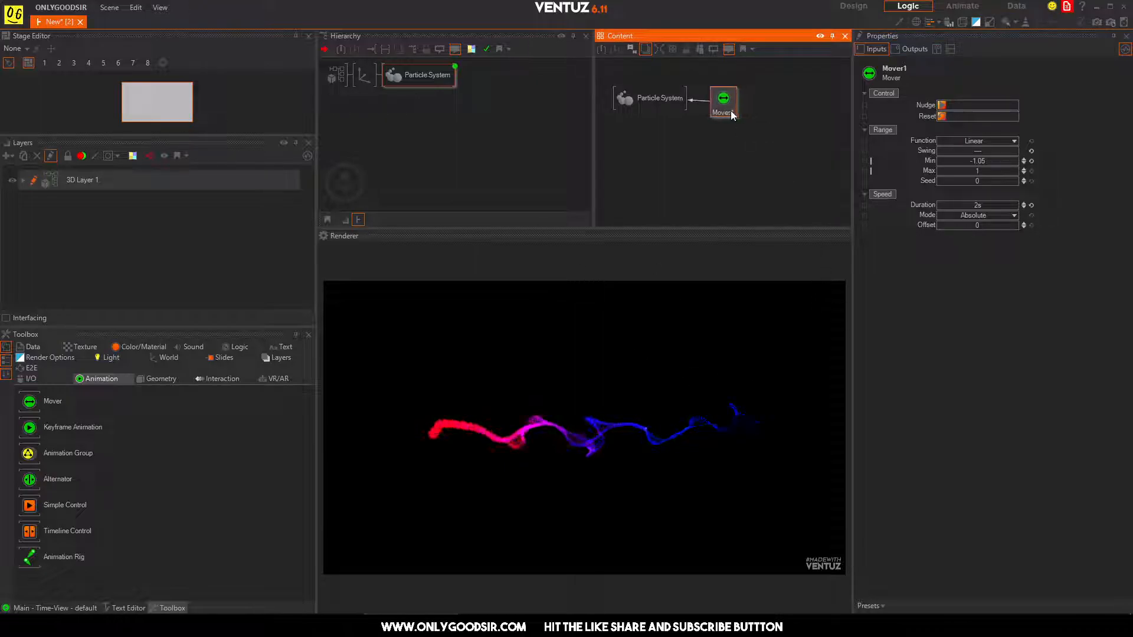
Step: Set Mover1's Mode to OneShot and trigger its Nudge to preview the particle trail
left_click(986, 214)
left_click(992, 250)
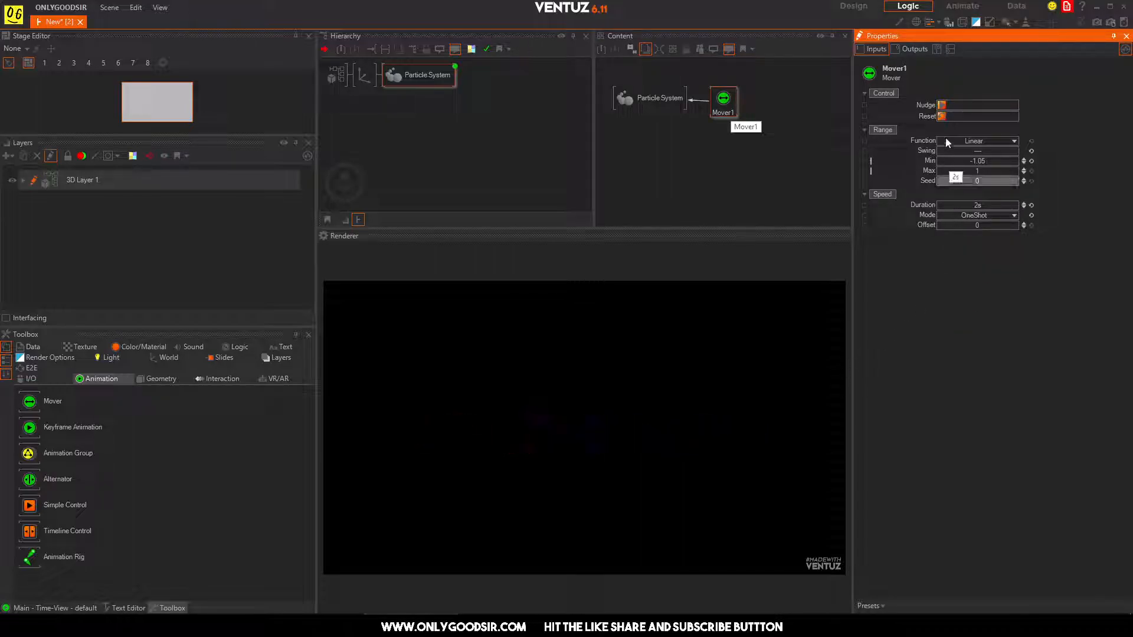
left_click(941, 105)
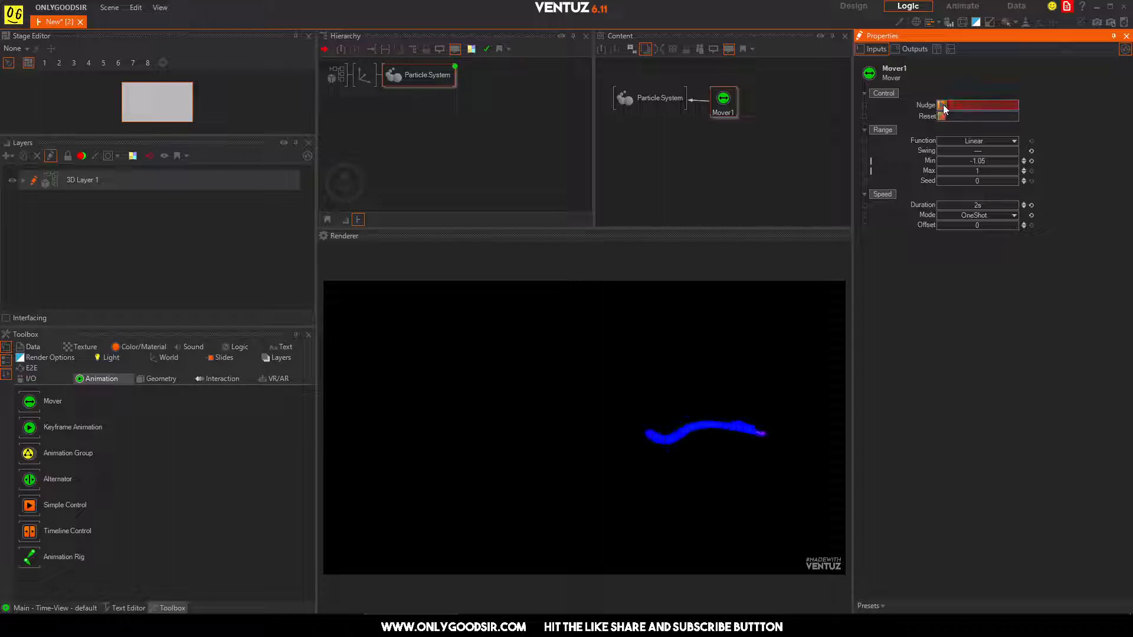
left_click(942, 106)
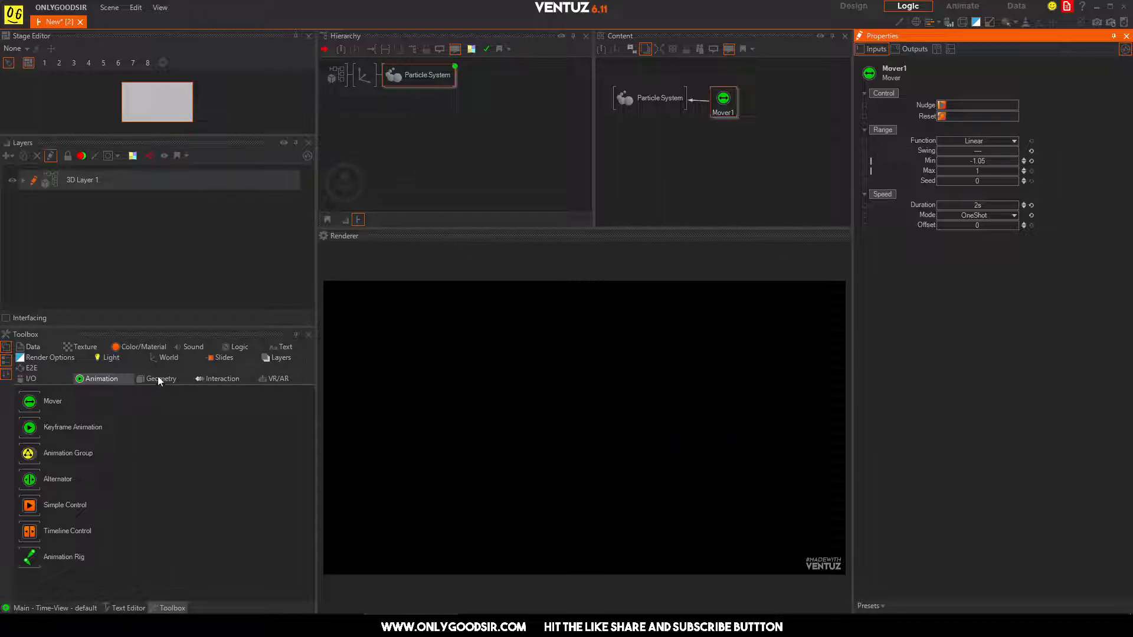
Step: Add a second Axis below the particle branch and attach a Rounded Rectangle to it
left_click(166, 358)
left_click_drag(368, 96, 365, 97)
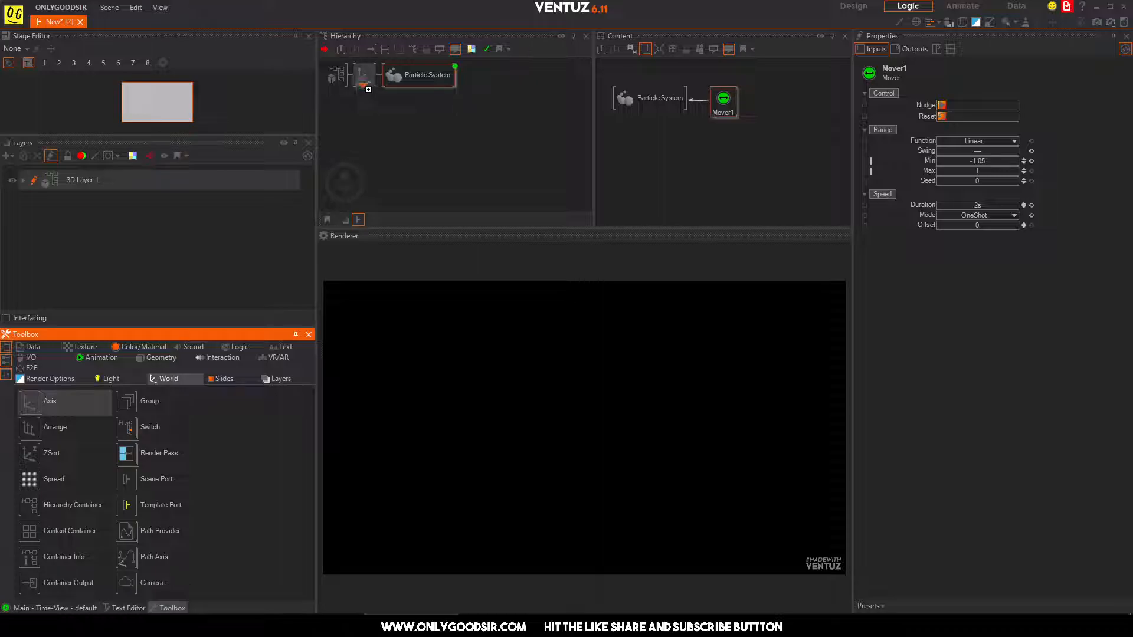
left_click(166, 359)
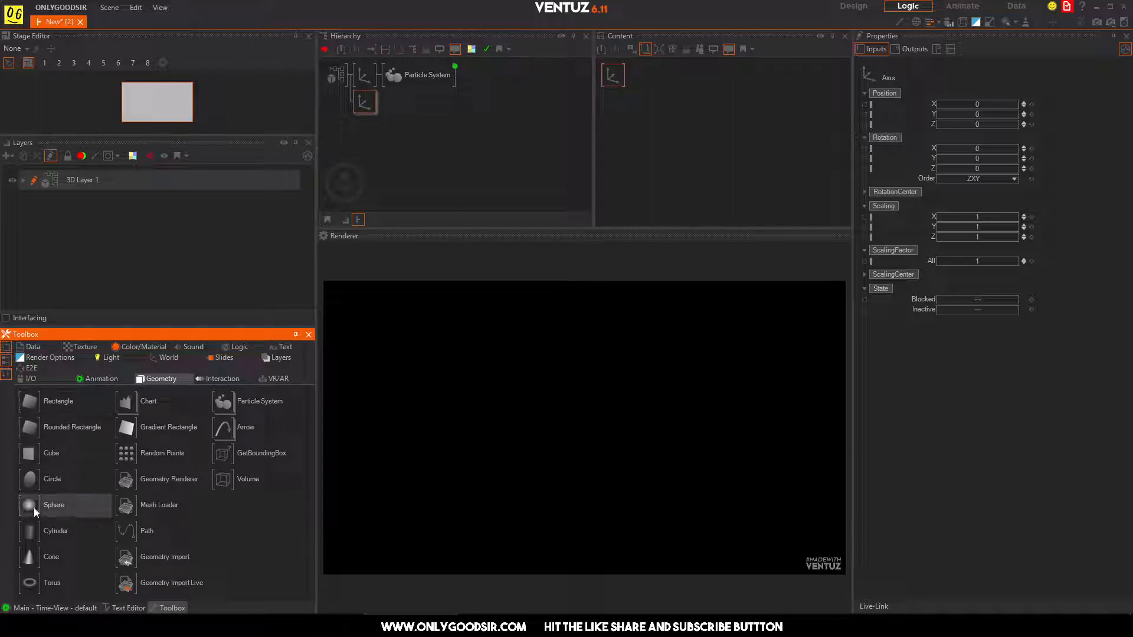
left_click_drag(30, 428, 404, 106)
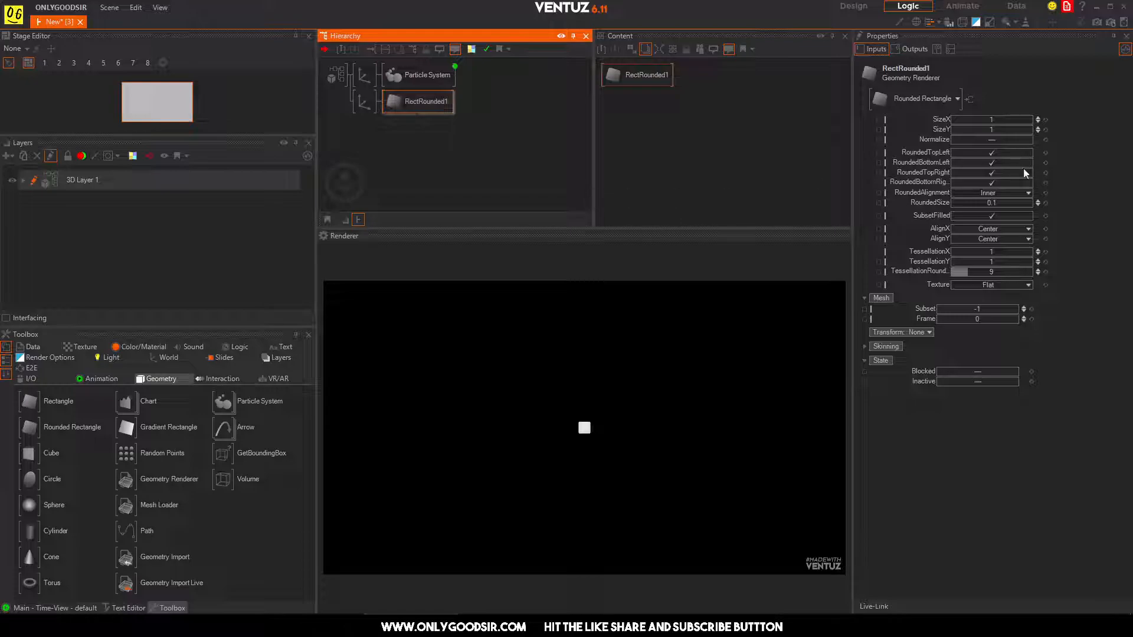
Step: Size the rounded rectangle to 10.8 by 3.5 with RoundedSize 0.688, and set its Axis's Y position to -8.9
left_click_drag(997, 120, 1024, 127)
left_click(408, 105)
left_click_drag(1001, 205, 1010, 204)
left_click(357, 101)
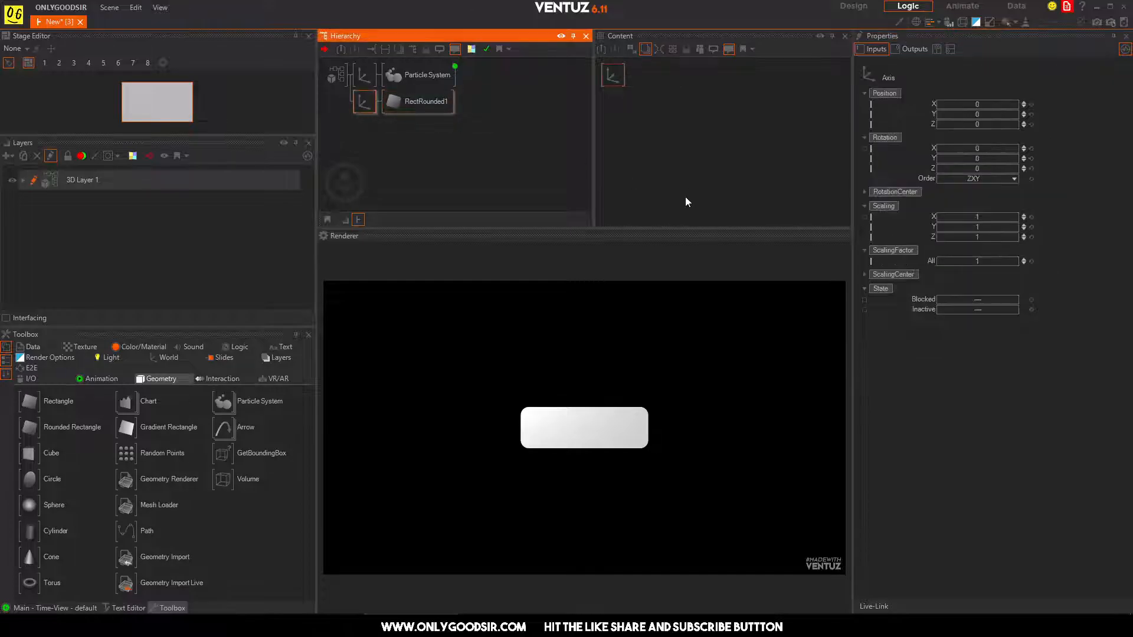
left_click_drag(944, 114, 947, 119)
Step: Insert a Touch Button between the second Axis and the rounded rectangle
left_click(405, 103)
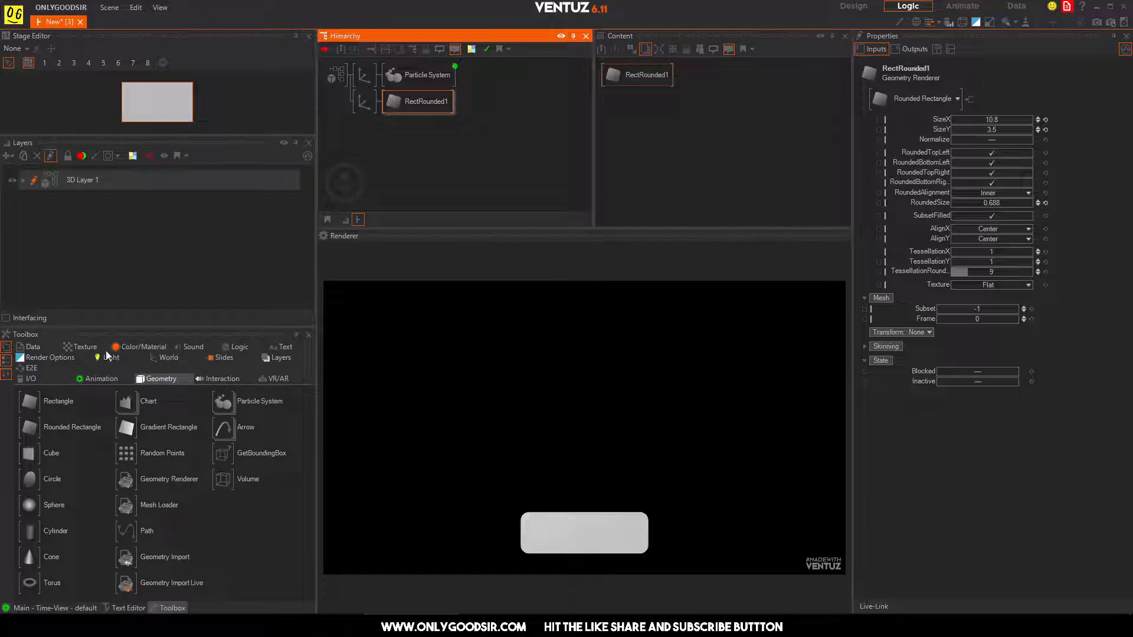
left_click(222, 379)
left_click_drag(53, 401, 396, 106)
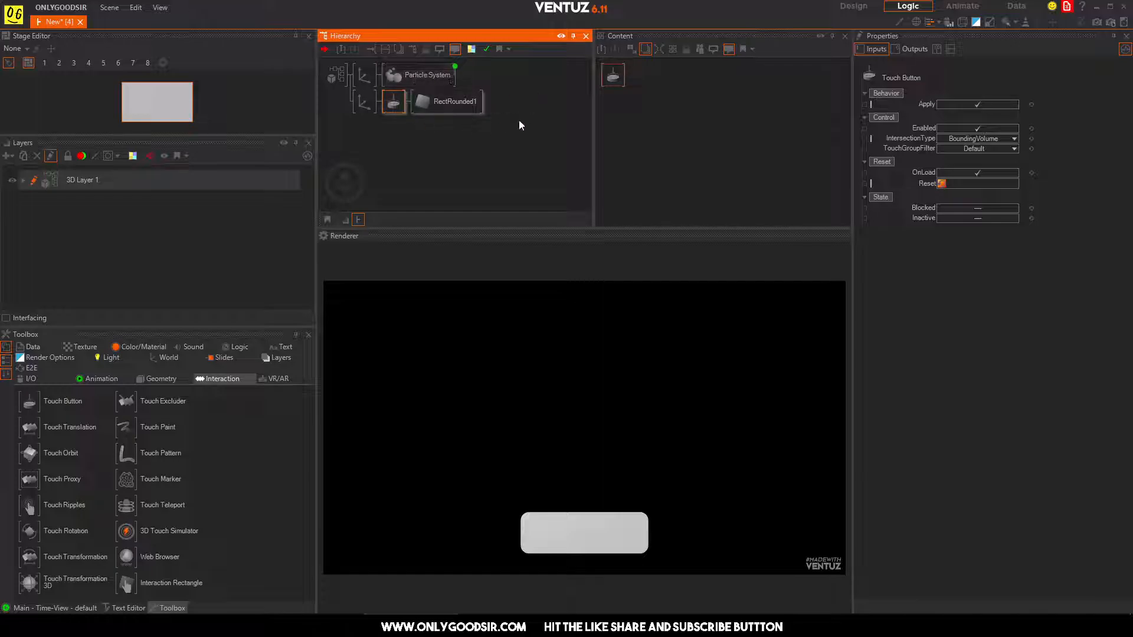
Step: Show the Touch Button beside the Particle System's content and bind Mover1's Nudge to its SingleTap event
left_click(424, 151)
left_click(423, 75)
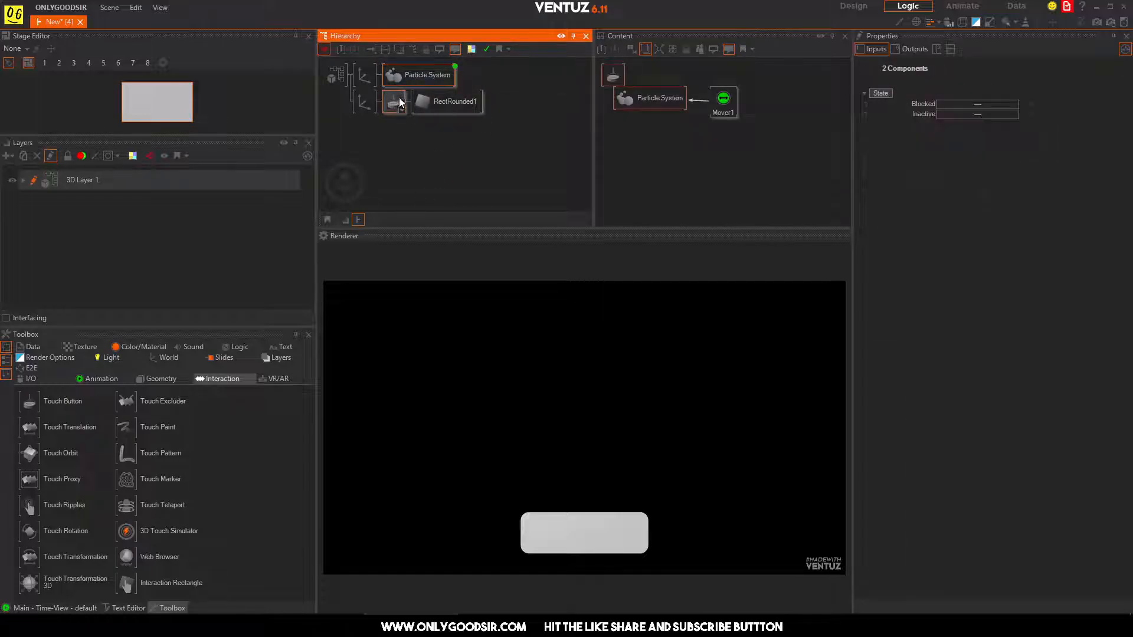
left_click(626, 94)
left_click_drag(612, 75, 795, 101)
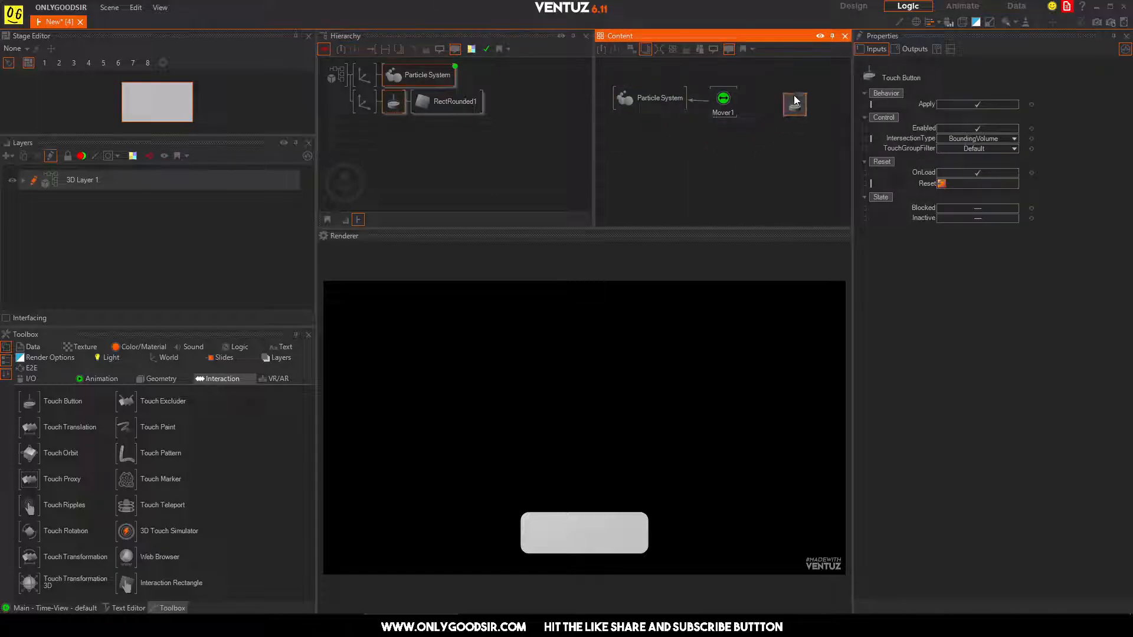
left_click(724, 95)
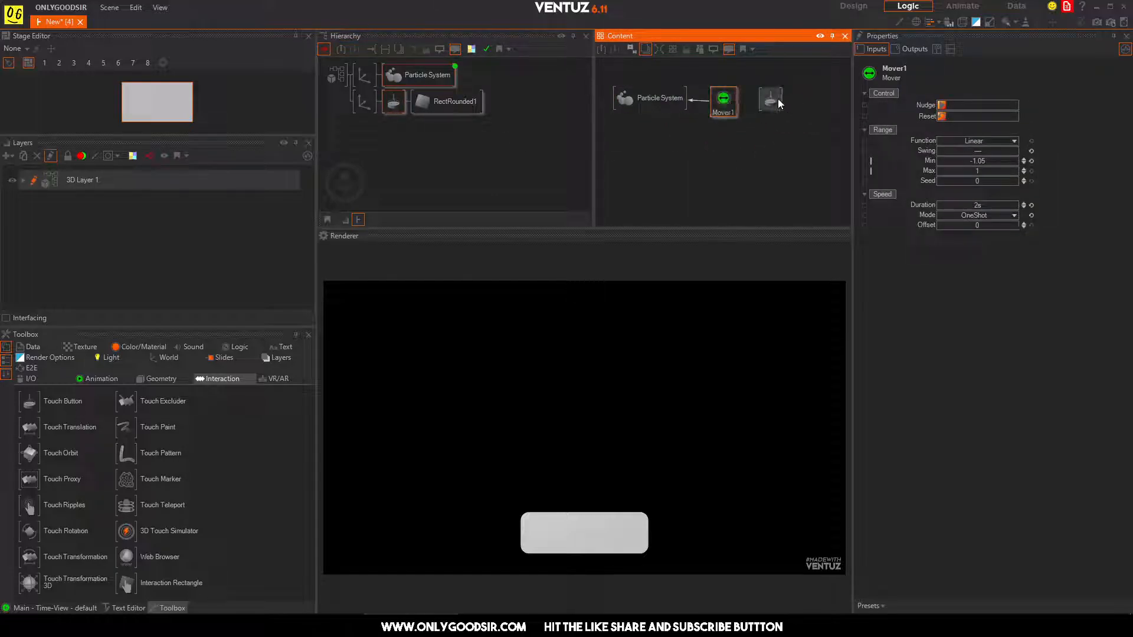
left_click_drag(941, 105, 771, 103)
left_click(805, 122)
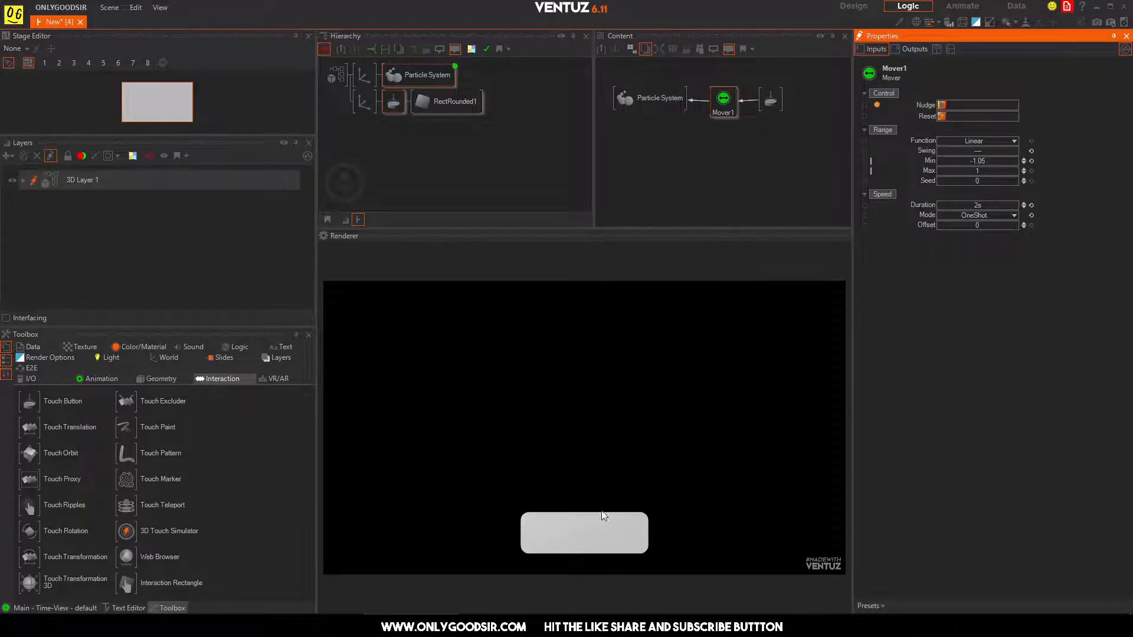
Step: Test the rounded rectangle button in the render by triggering the particle animation several times
left_click(589, 527)
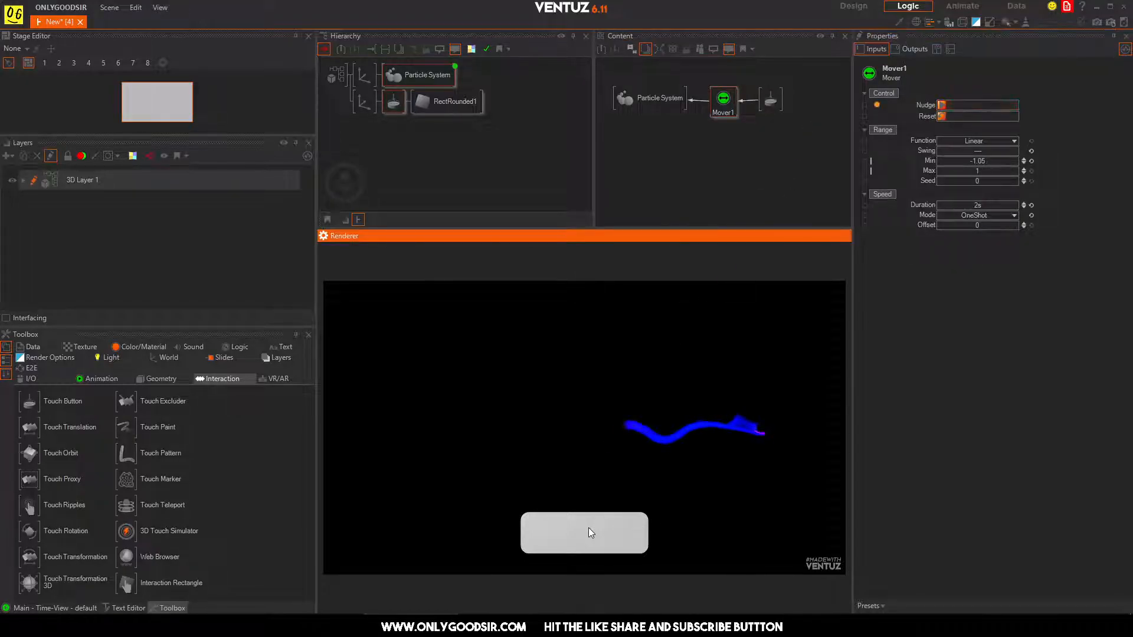
left_click(589, 527)
left_click(589, 527)
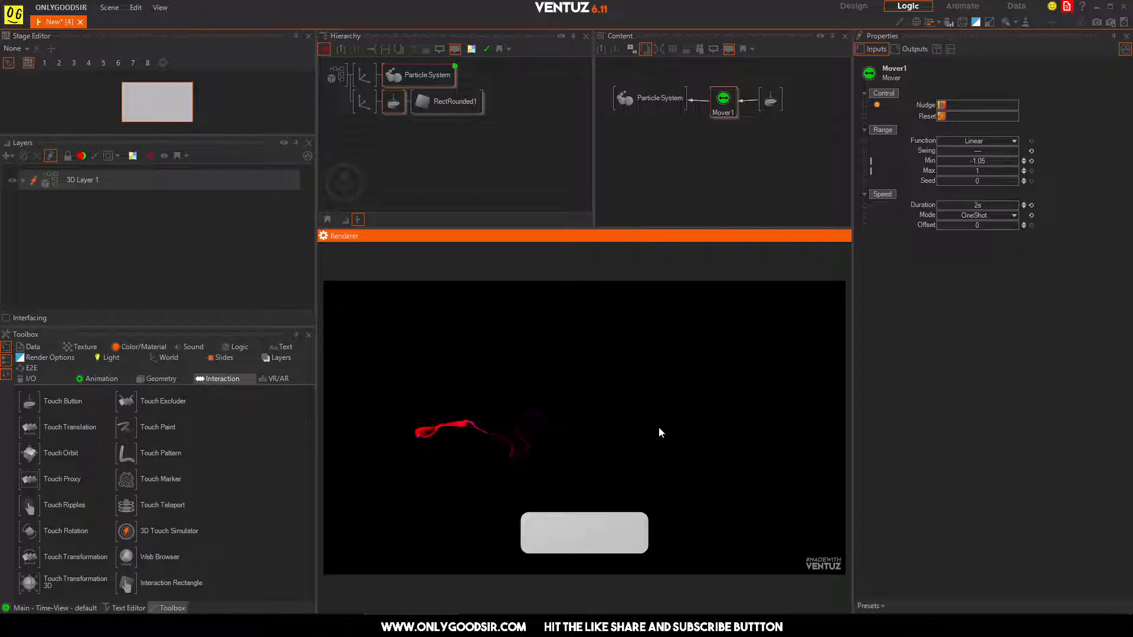
Step: Add a second Mover to the button Axis's content and bind the Axis's ScalingFactor All to it
left_click(366, 104)
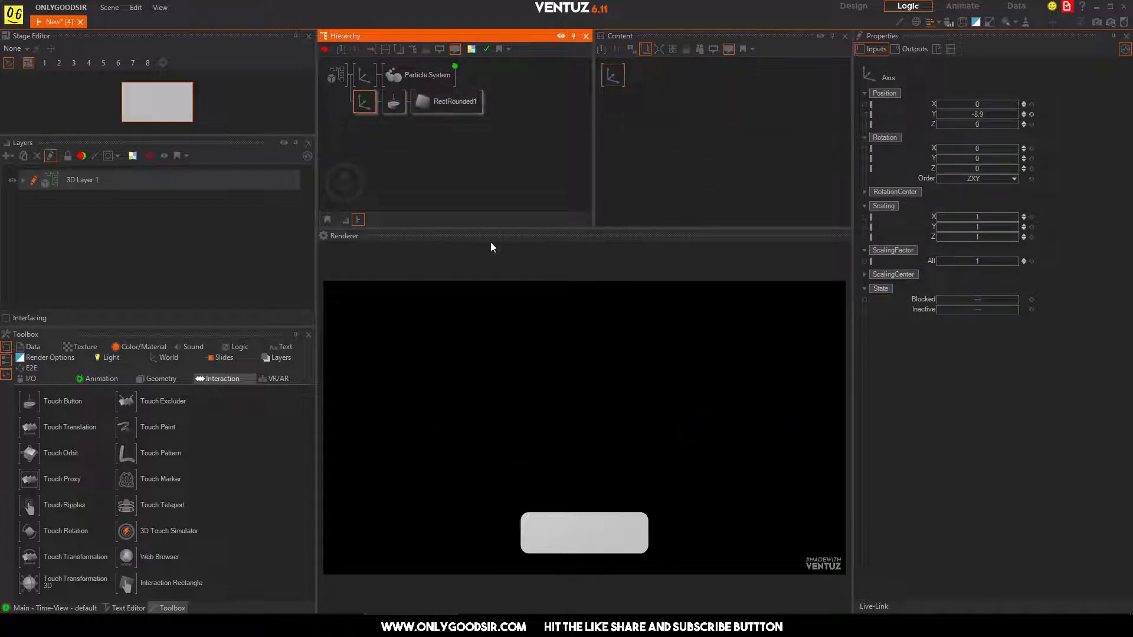
left_click(102, 379)
left_click_drag(29, 407, 687, 106)
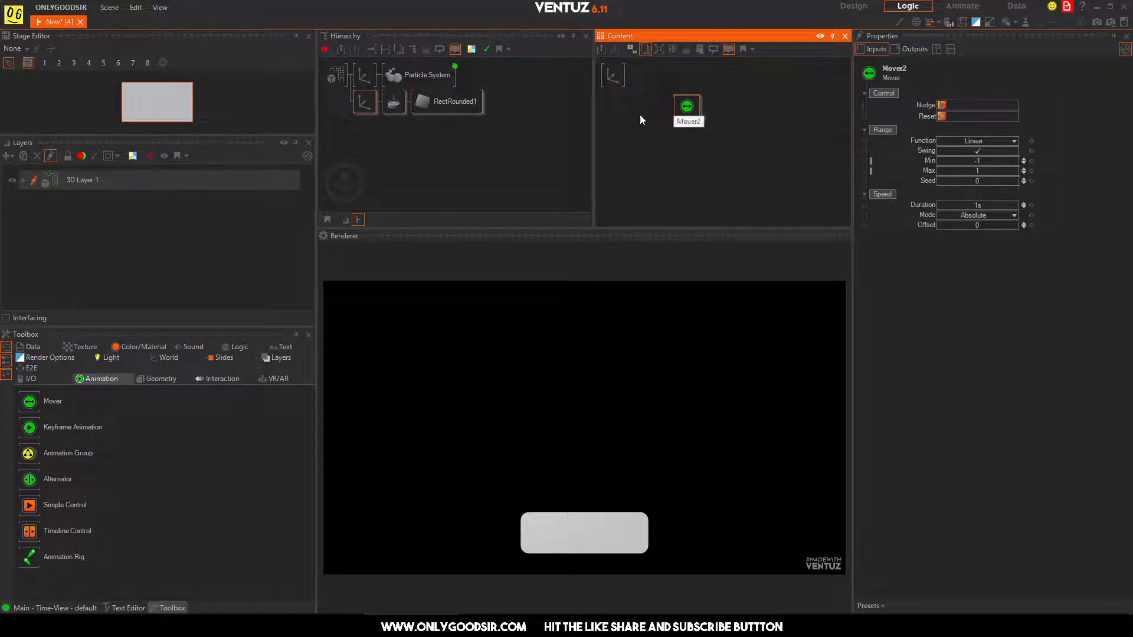
left_click_drag(616, 83, 624, 100)
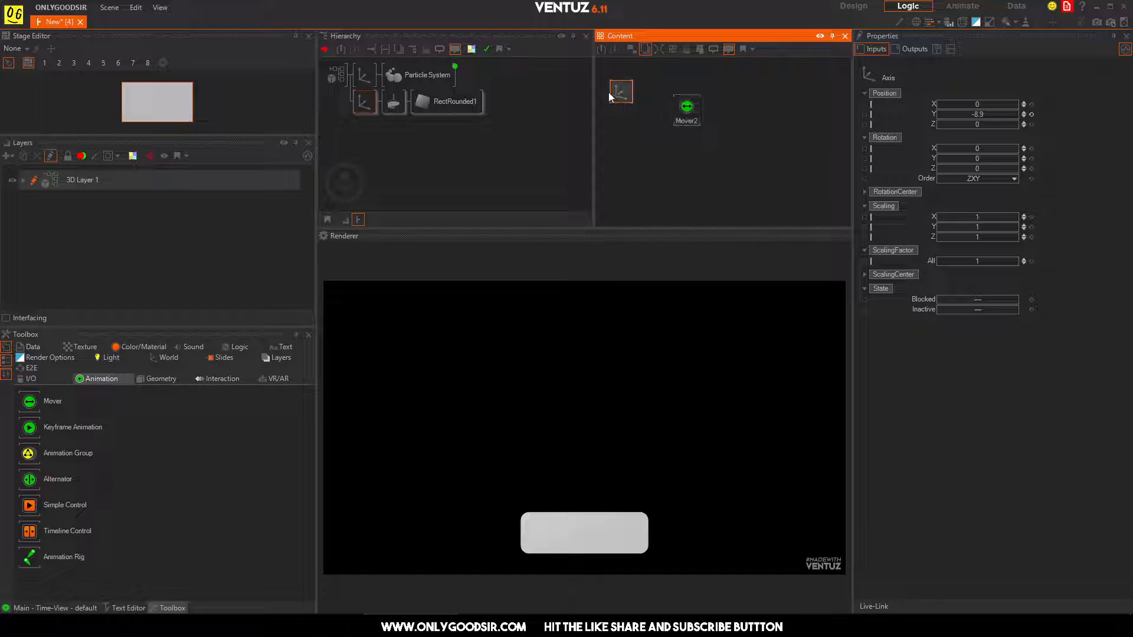
left_click_drag(930, 261, 693, 108)
Step: Set Mover2 to OneShot mode with Min 1, Max 0.5 and a Duration of 0.5s
left_click(687, 107)
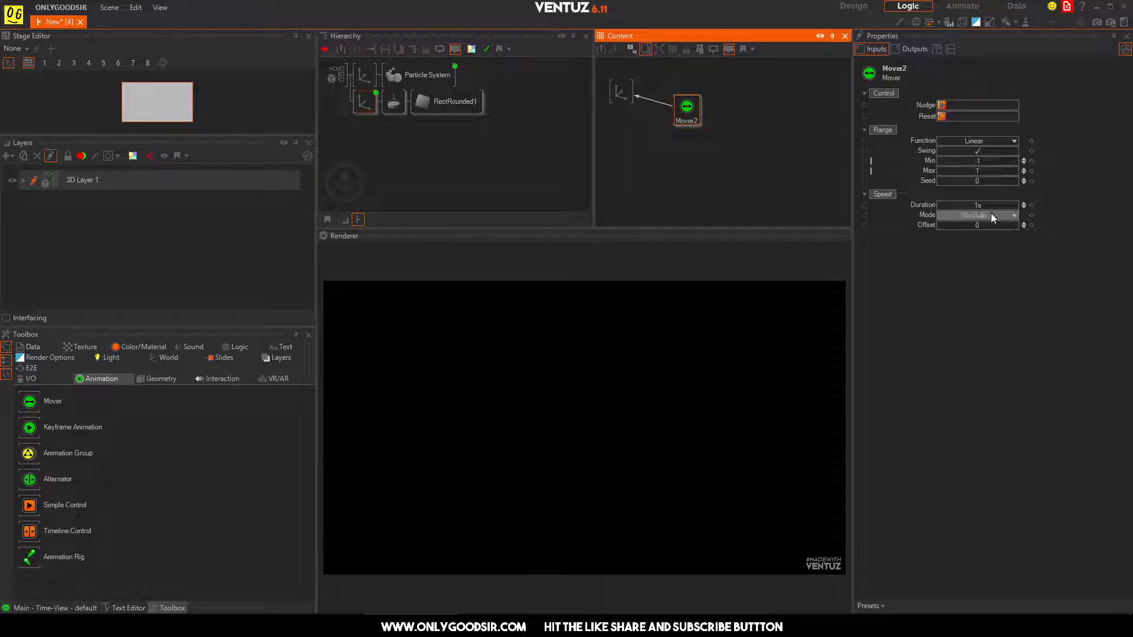
left_click(991, 214)
left_click(985, 250)
double_click(996, 161)
type("1")
double_click(993, 171)
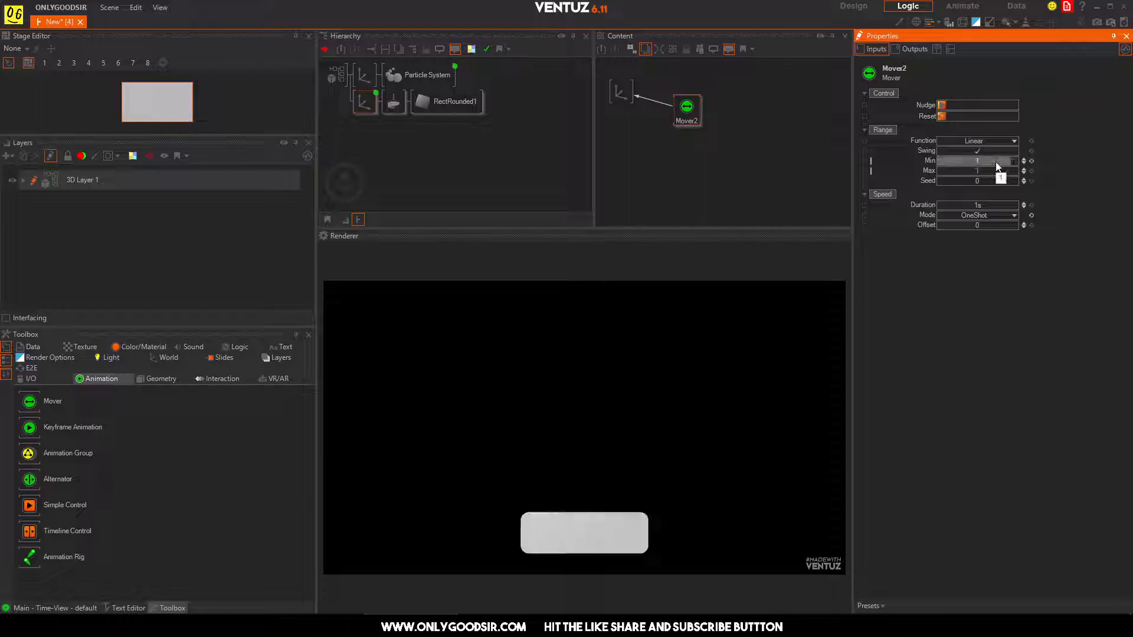
type("0.5")
key("Return")
left_click(996, 204)
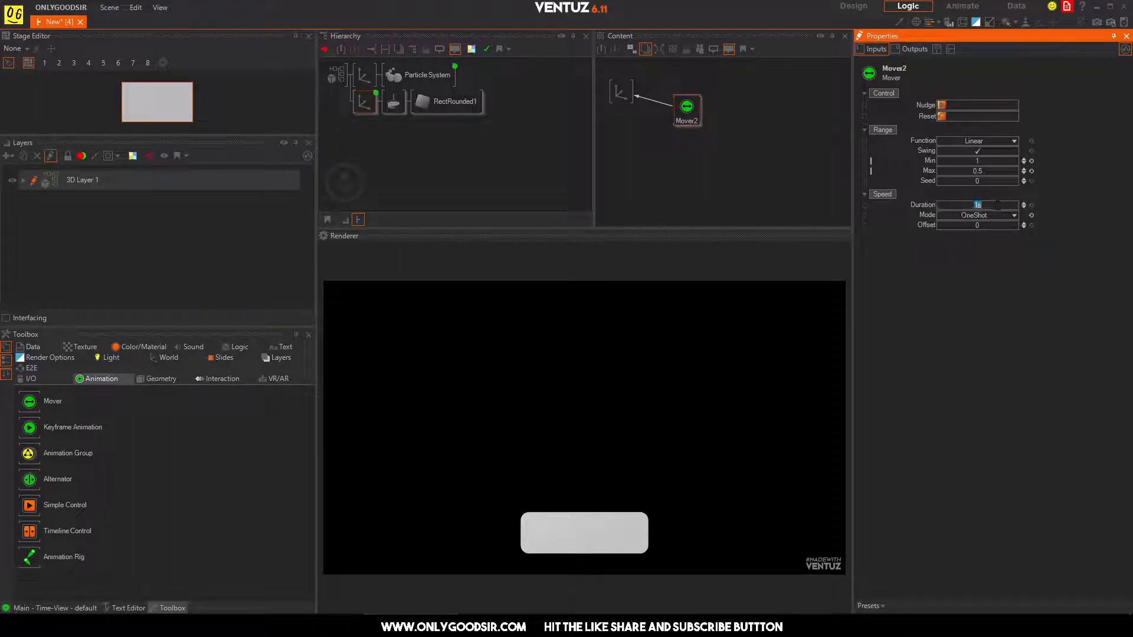
type("0.5")
key("Return")
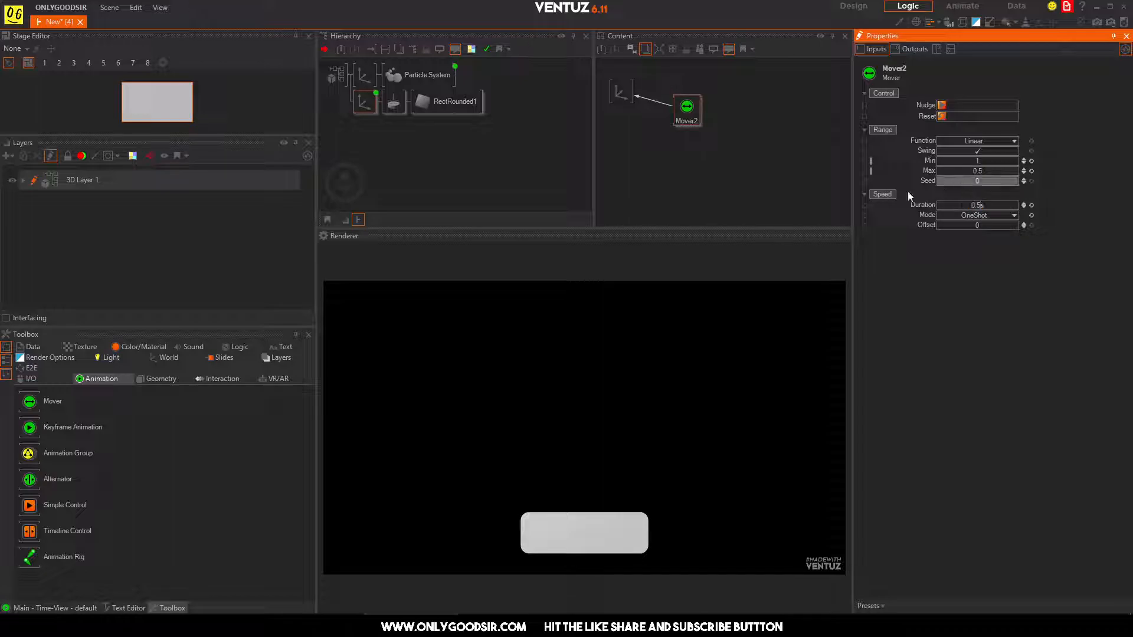
Step: Show the Touch Button alongside the Axis content and arrange the Axis and Mover2 nodes below Mover1
left_click_drag(686, 116, 665, 96)
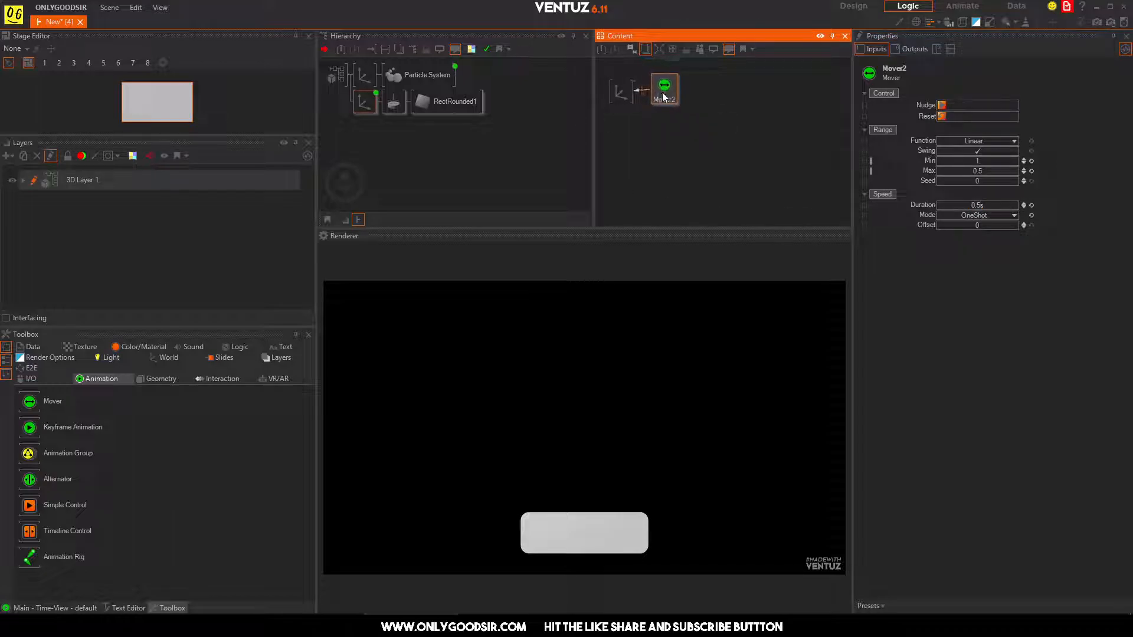
left_click(395, 104)
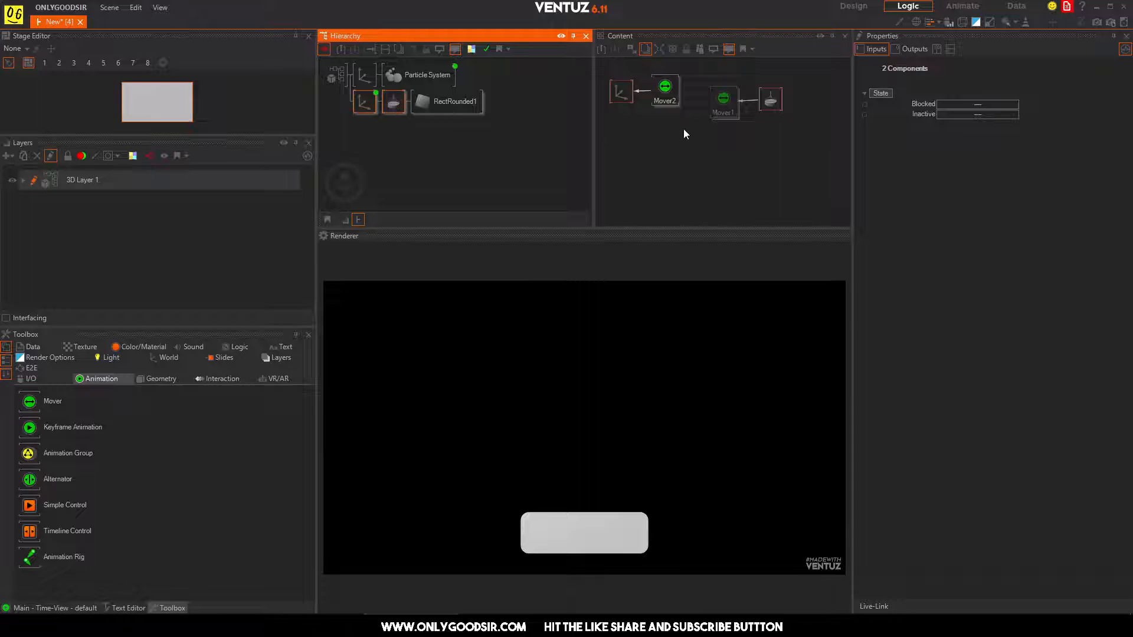
left_click(661, 136)
left_click_drag(637, 105, 720, 176)
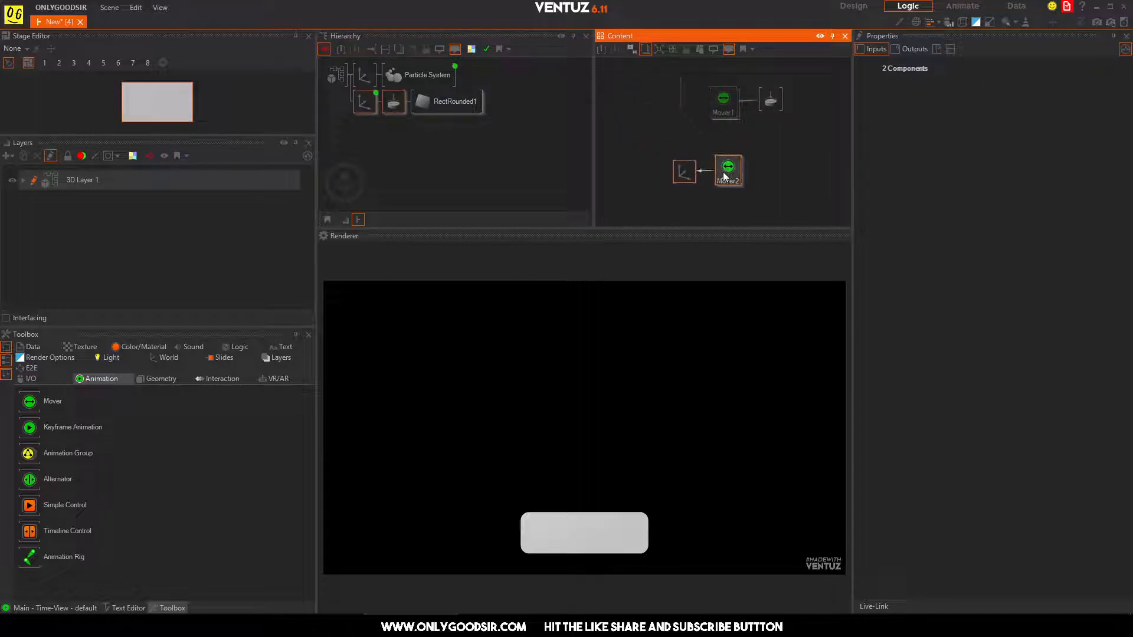
left_click(753, 175)
Step: Bind Mover2's Nudge to the Touch Button's SingleTap and test the button in the render
left_click(771, 101)
left_click(762, 176)
left_click_drag(924, 107, 770, 103)
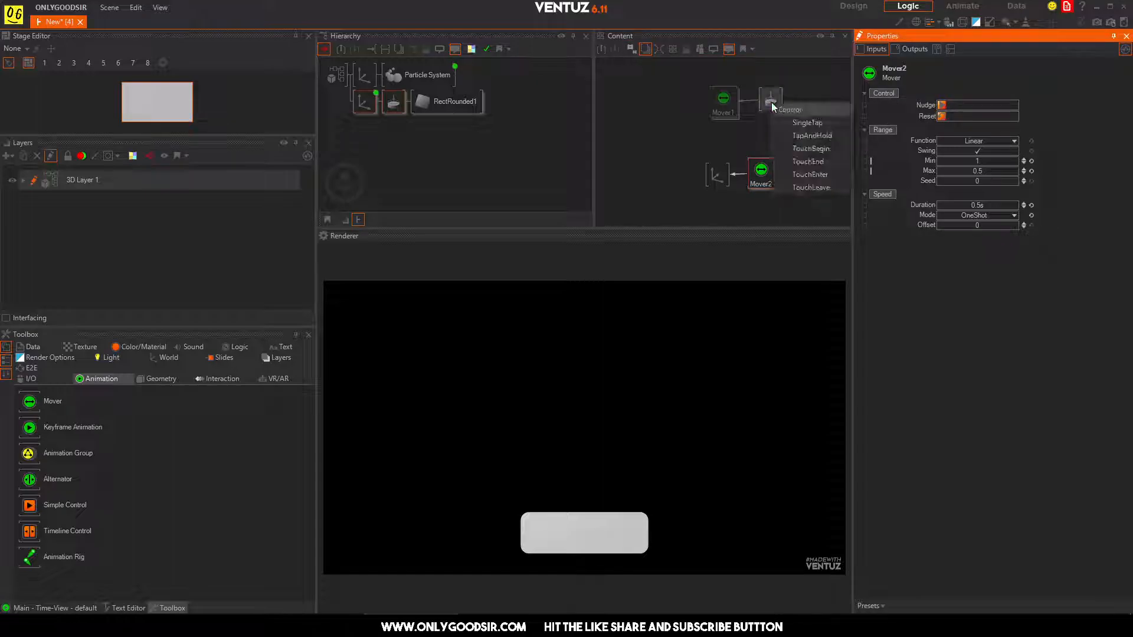
left_click(801, 124)
left_click(724, 100)
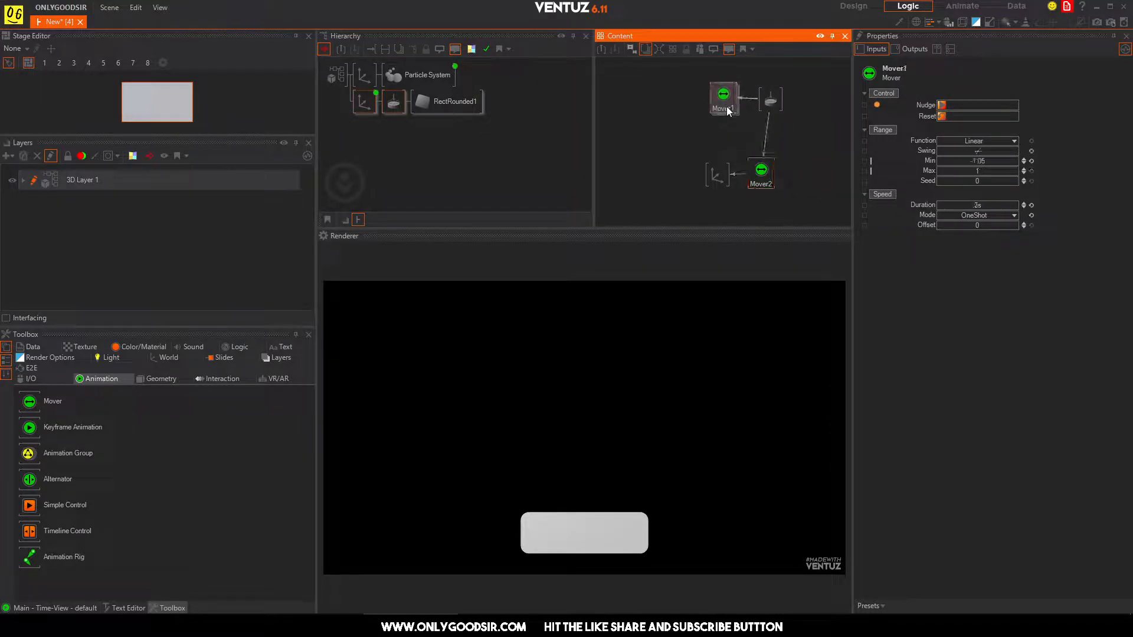
left_click(585, 539)
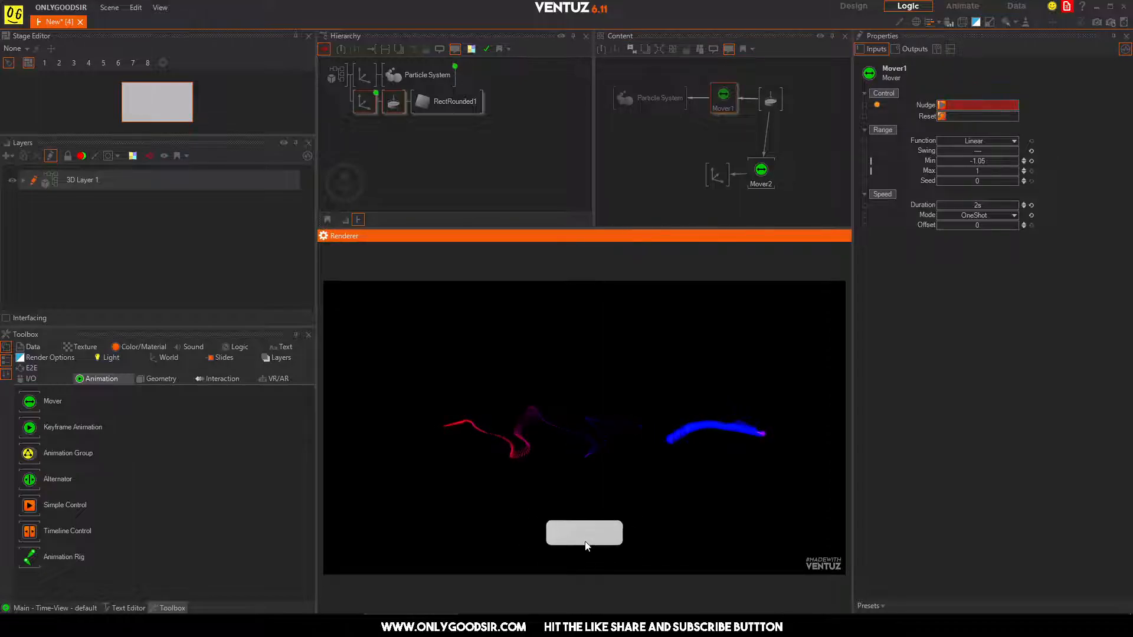
Step: Trigger the button repeatedly in the render to examine how the particle trail and button animation respond
left_click(585, 542)
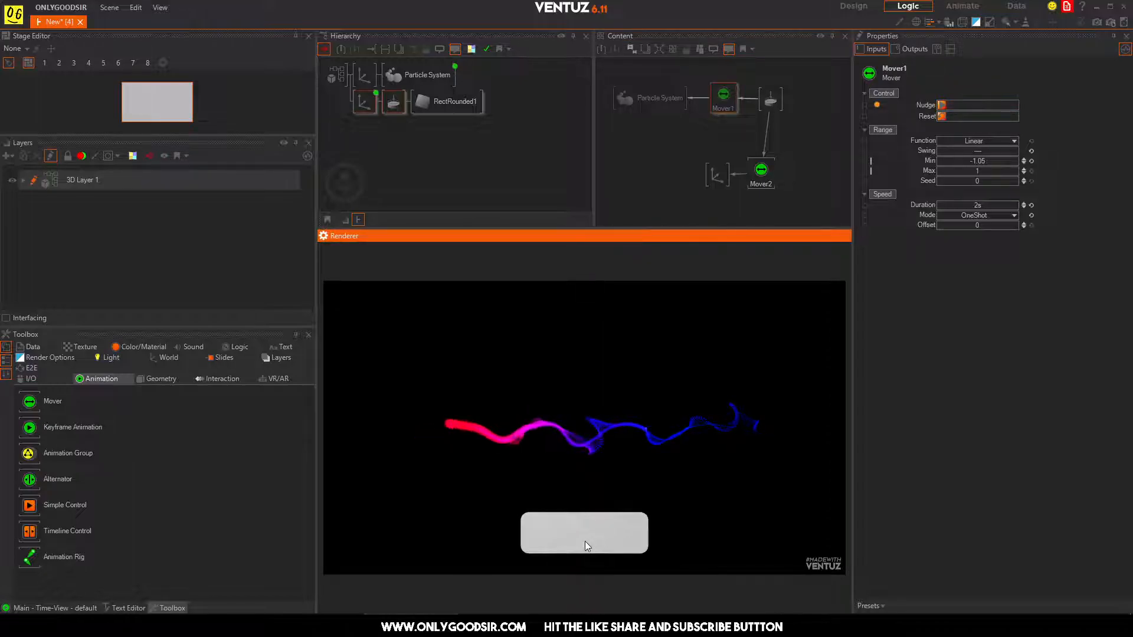
left_click(585, 540)
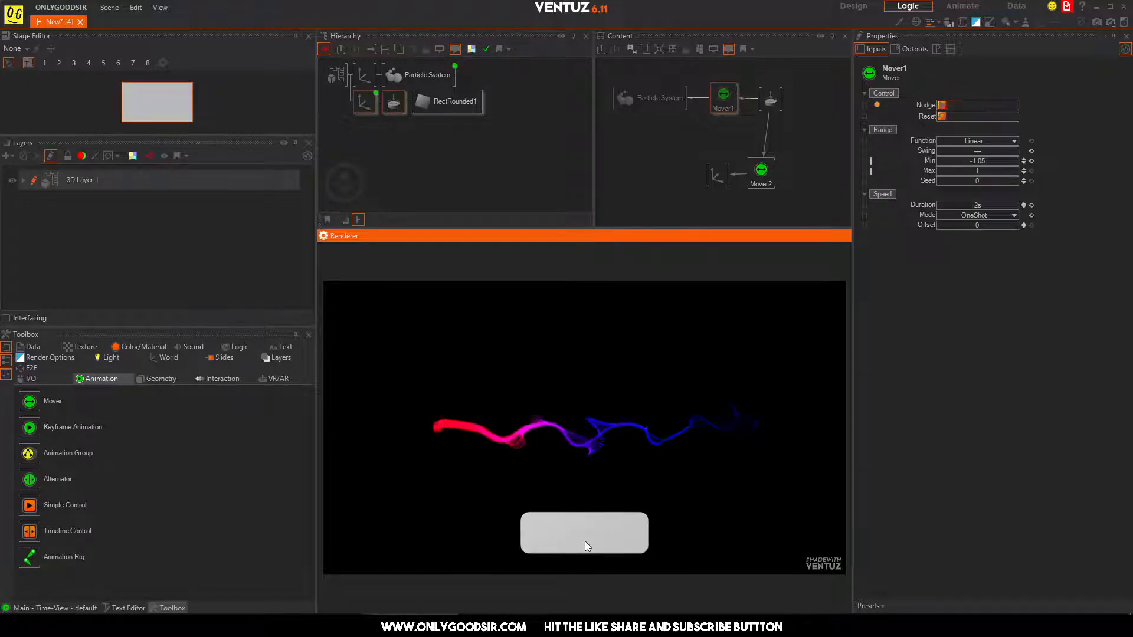
left_click(586, 540)
left_click(585, 541)
left_click(586, 541)
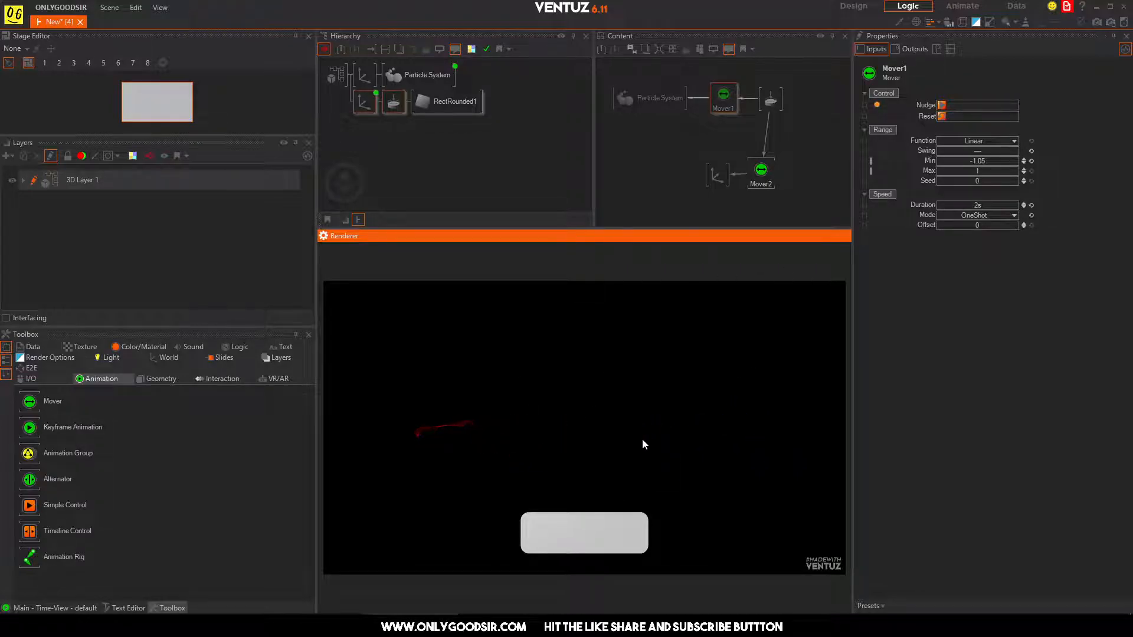
left_click(585, 534)
left_click(569, 553)
Step: Insert an Effect FX node before the particle system's Axis, add a Glare effect to it, and test the glow with the button
left_click(52, 358)
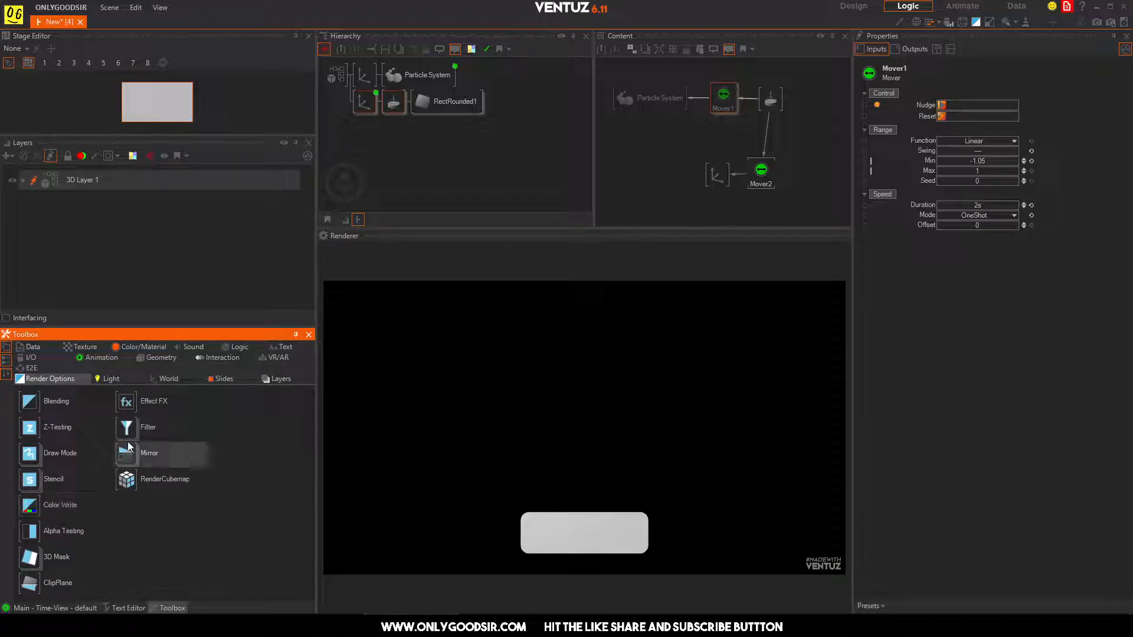
left_click_drag(125, 401, 362, 73)
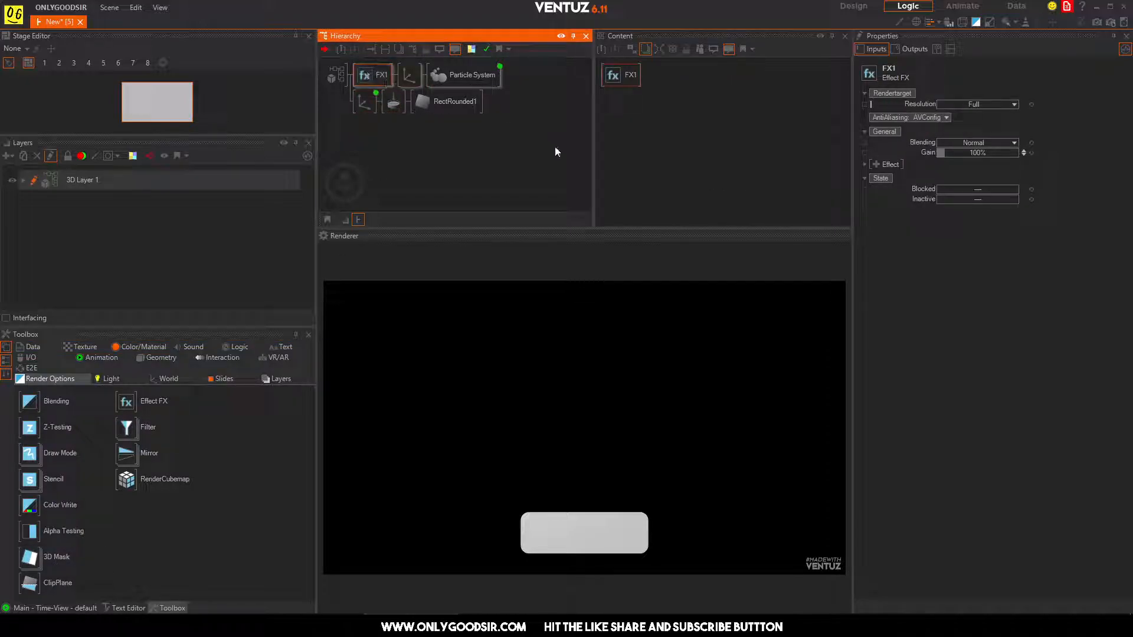
left_click(879, 165)
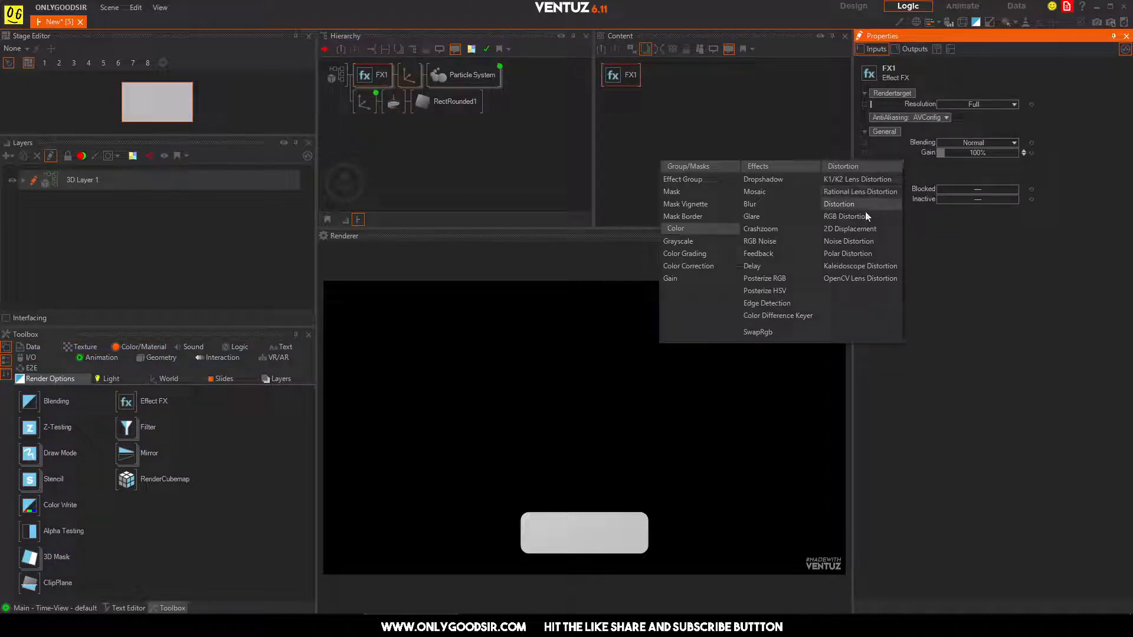
left_click(760, 216)
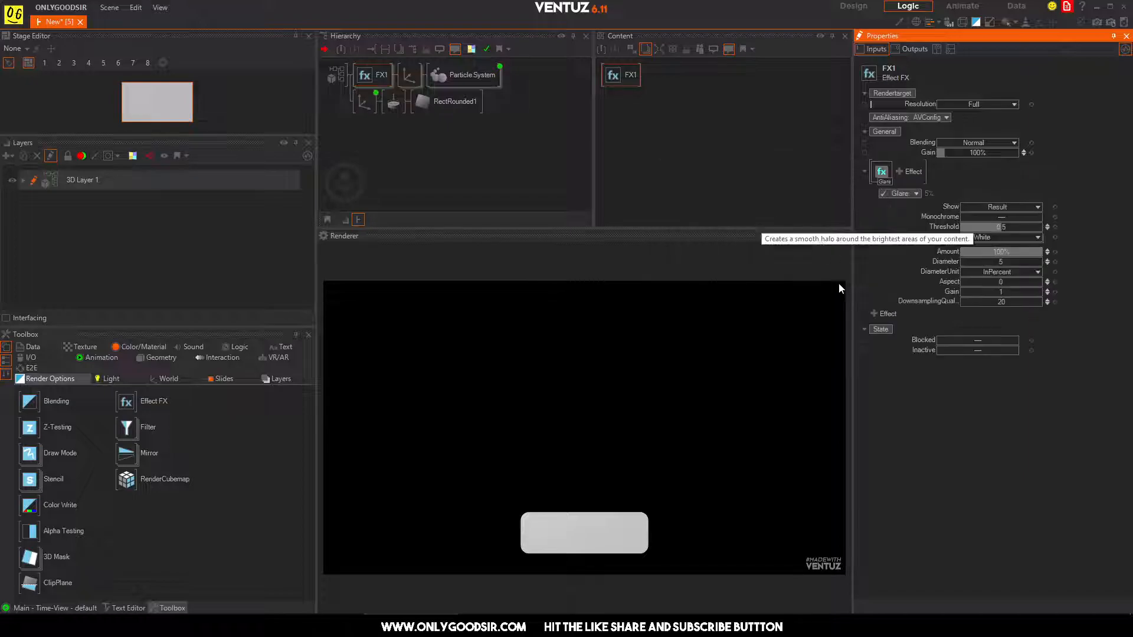
left_click(601, 535)
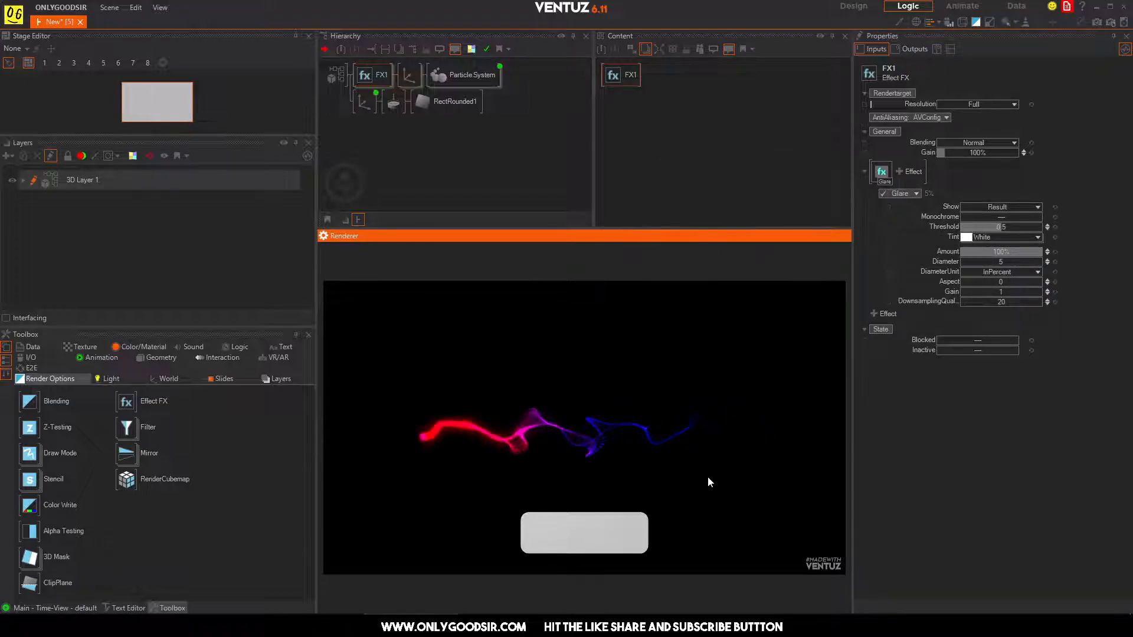
Step: Set the Glare effect's Gain to 4.58 and replay the trail in the render
left_click(1001, 291)
type("4.58")
key("Return")
left_click(564, 535)
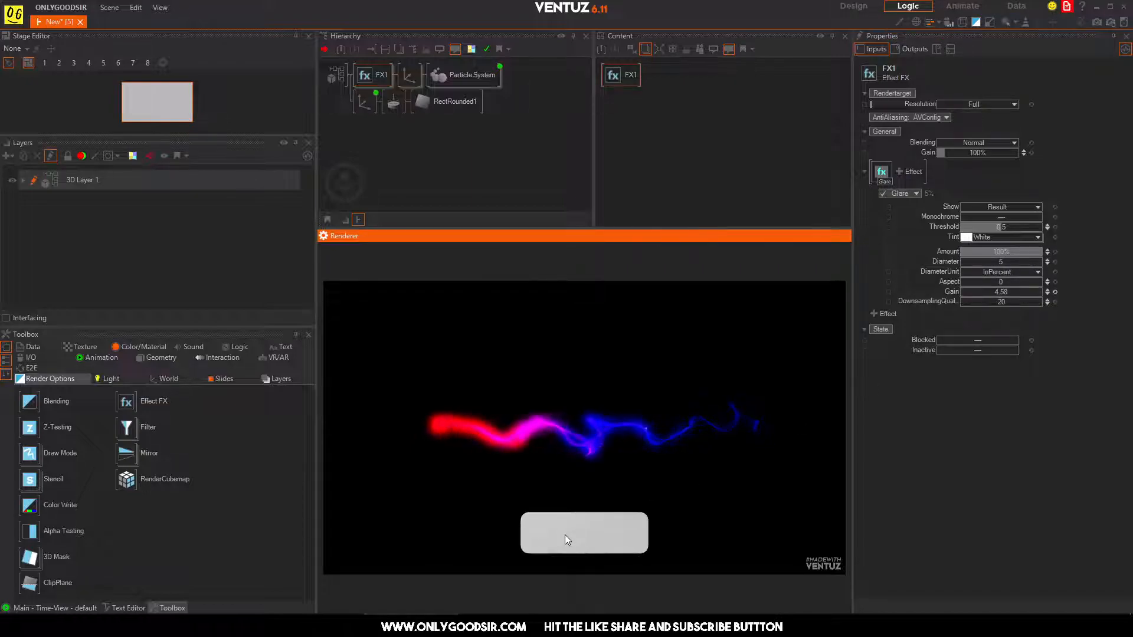
Step: Increase the Glare effect's Diameter to 23.2 and test the wider glow by triggering the trail
left_click_drag(1003, 261, 1057, 261)
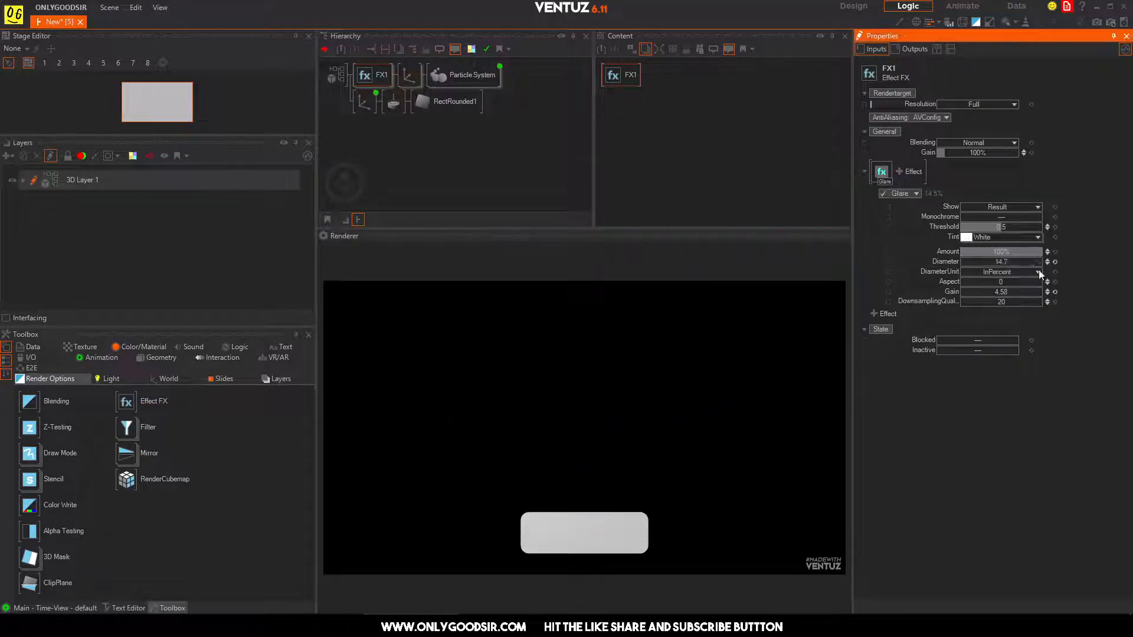
left_click(614, 531)
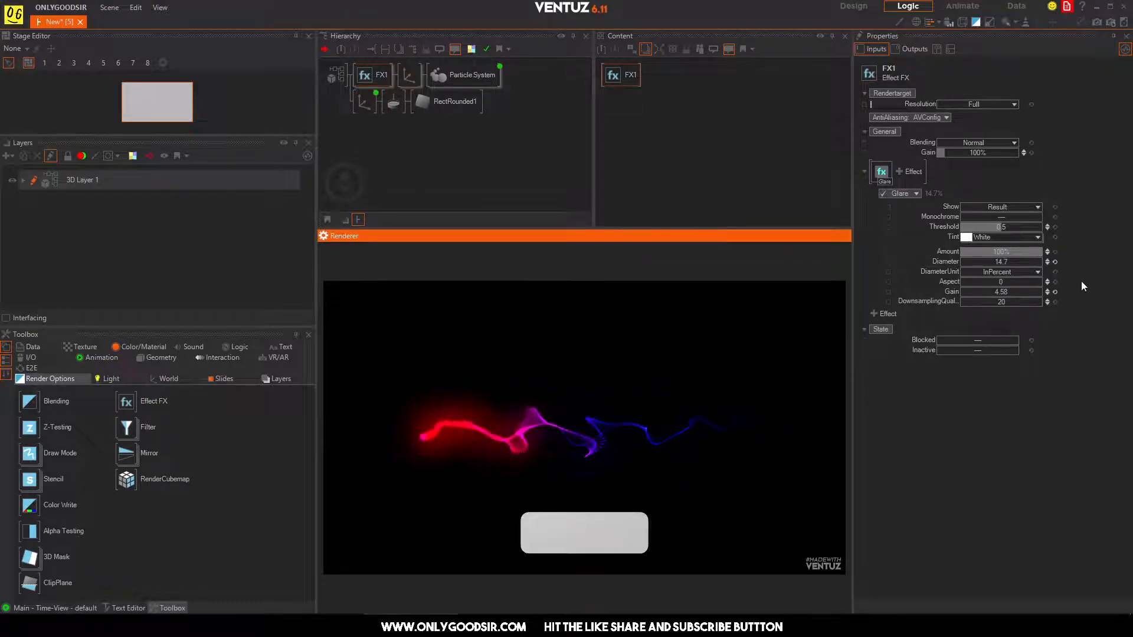
left_click_drag(1010, 262, 1059, 261)
left_click(623, 539)
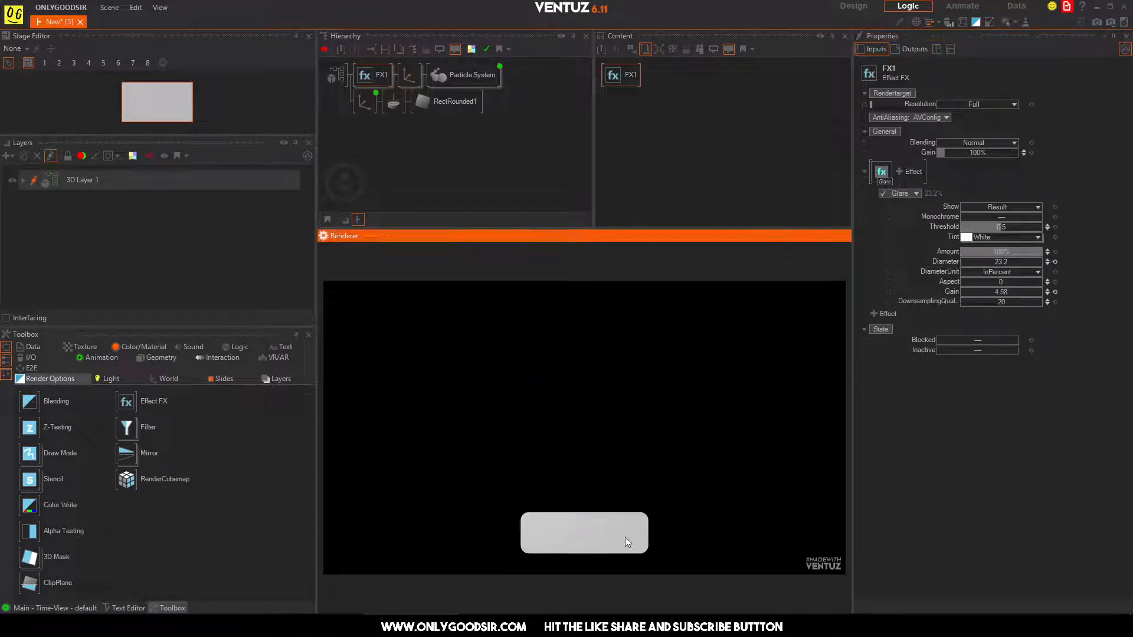
left_click(620, 535)
left_click(618, 539)
Step: Set SizeY to 1 in the particle system's Grid module and trigger the trail in the render
left_click(442, 75)
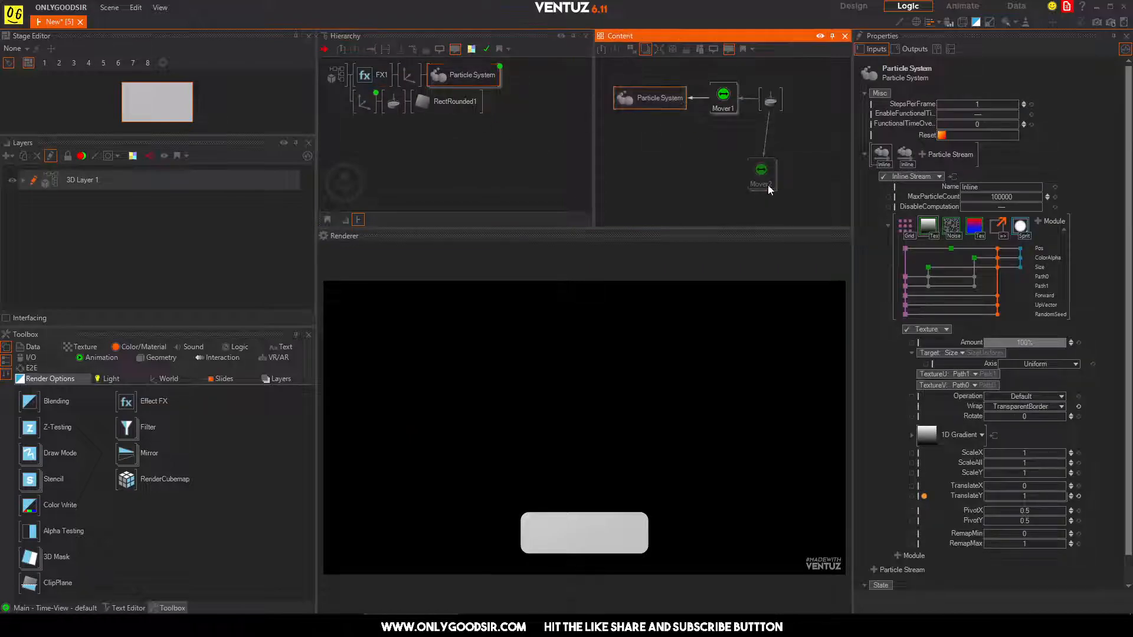
left_click(906, 227)
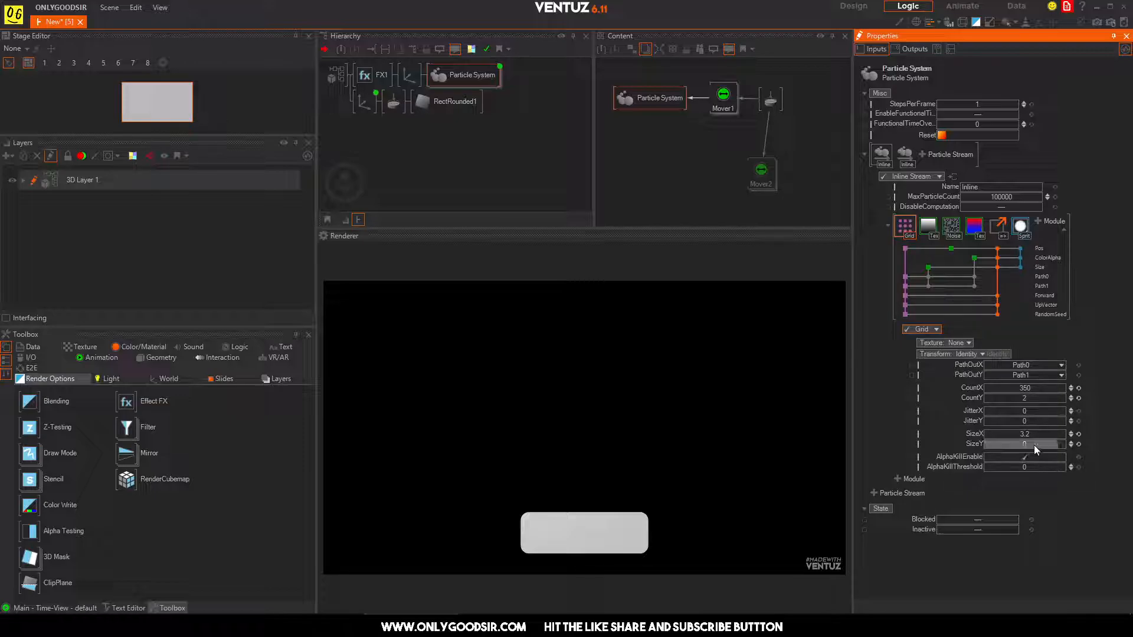
left_click_drag(1034, 444, 1073, 449)
left_click(622, 536)
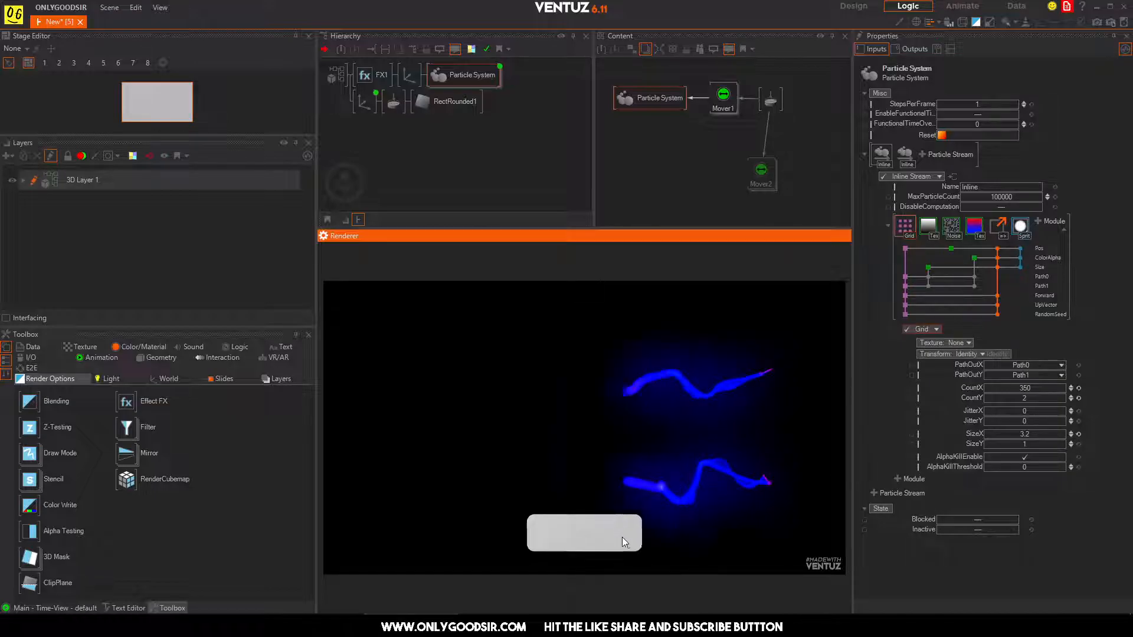
left_click(614, 533)
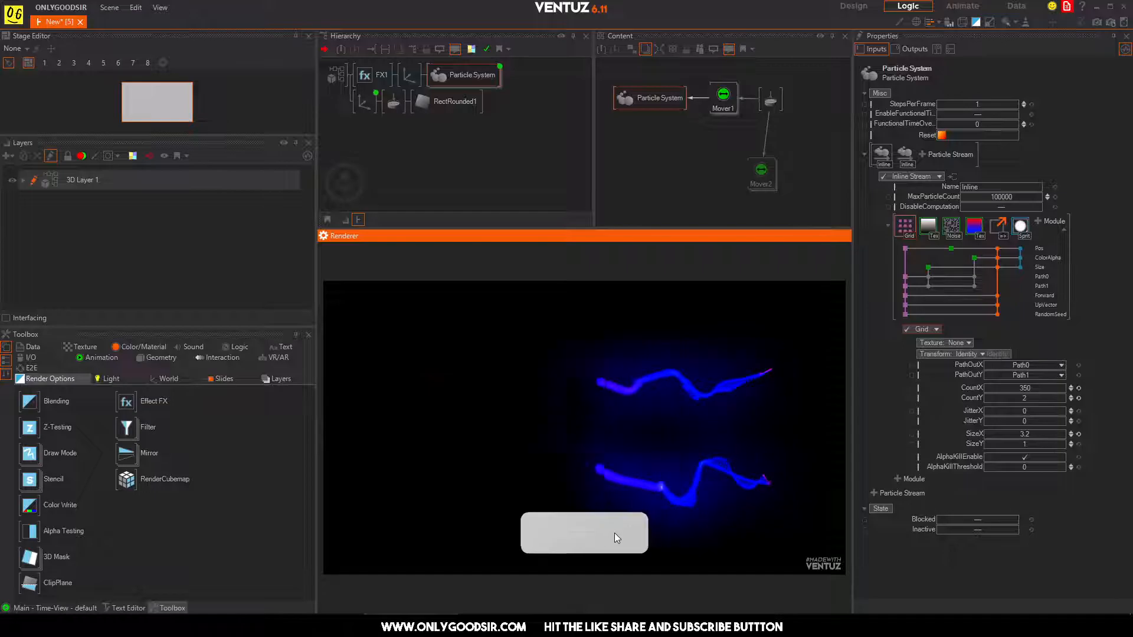
left_click(614, 532)
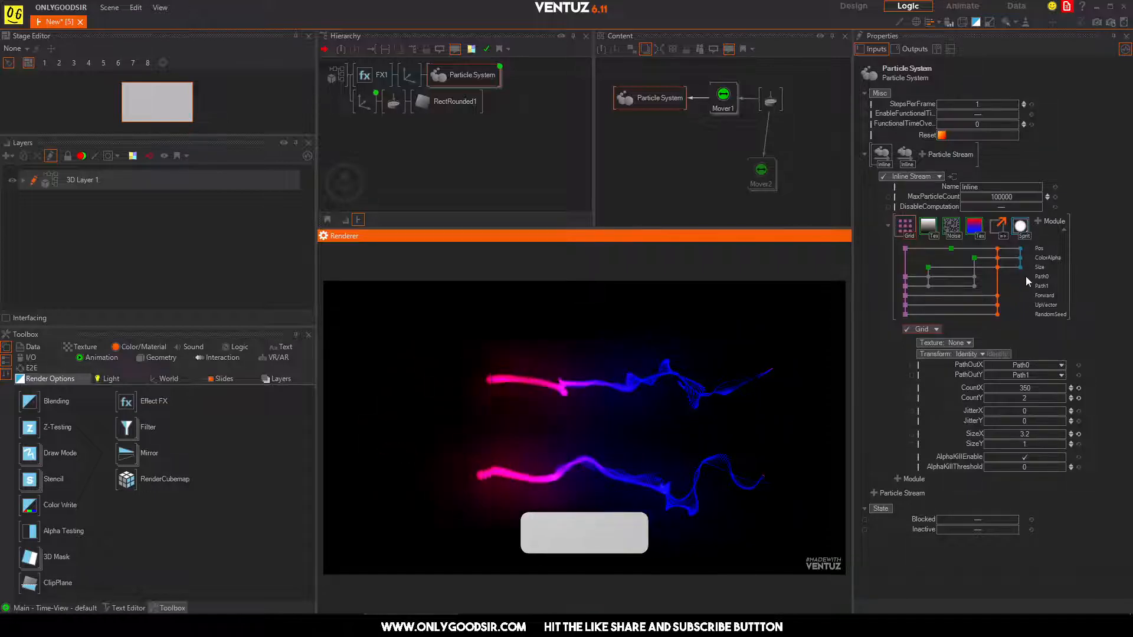
Step: Raise the Grid module's CountY to 4 and trigger the multiple trails in the render
left_click(1071, 395)
left_click(1071, 395)
left_click(603, 532)
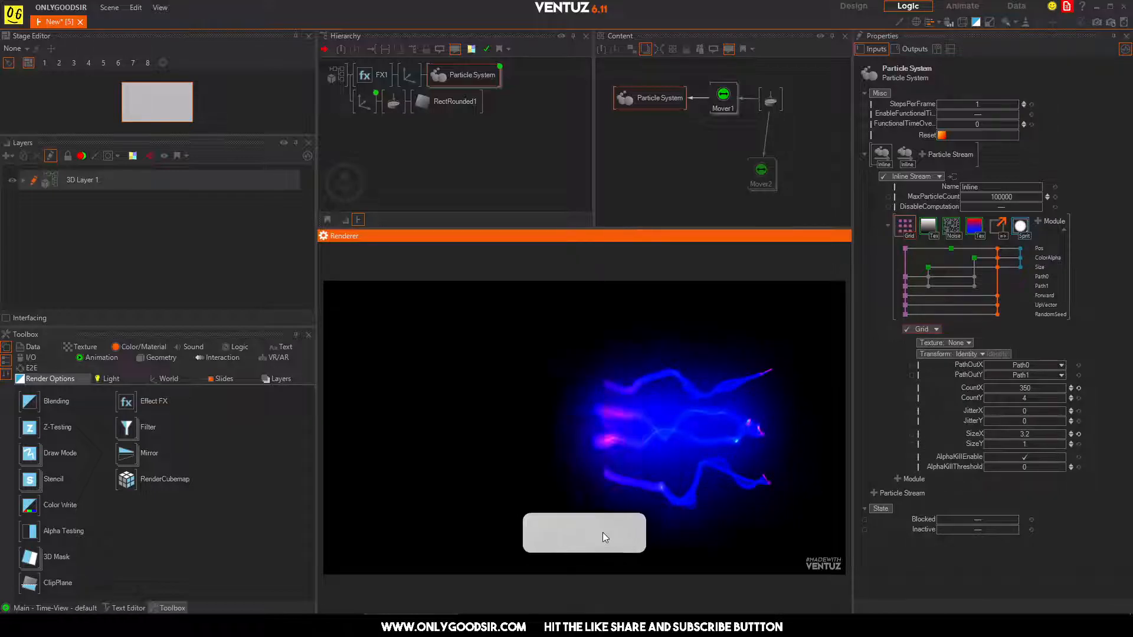
left_click(603, 532)
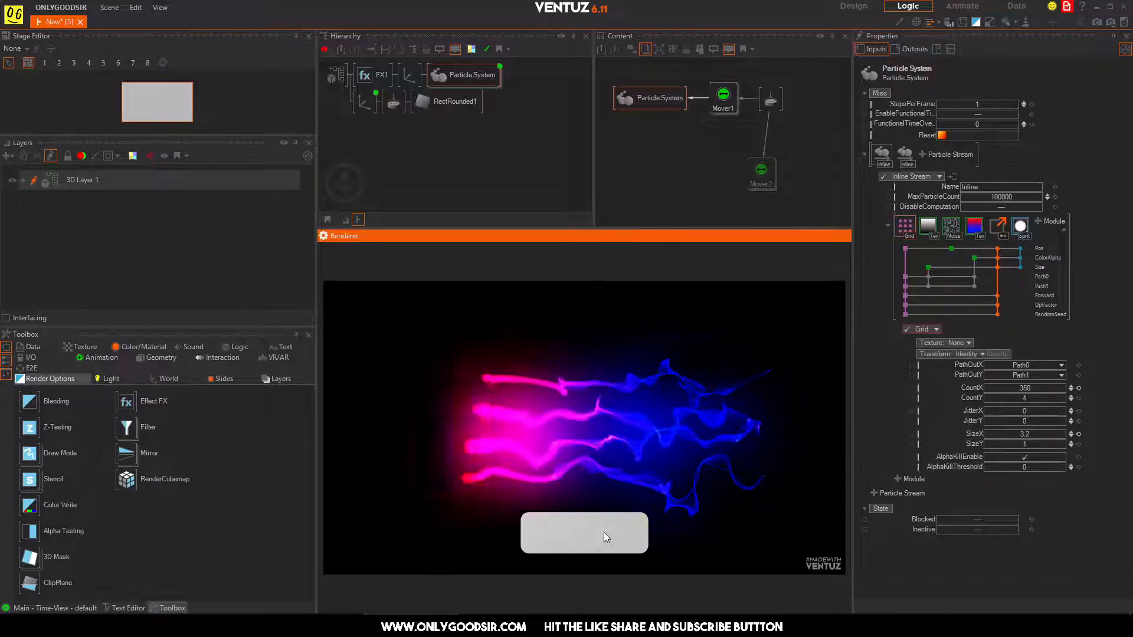
left_click(604, 532)
left_click(608, 533)
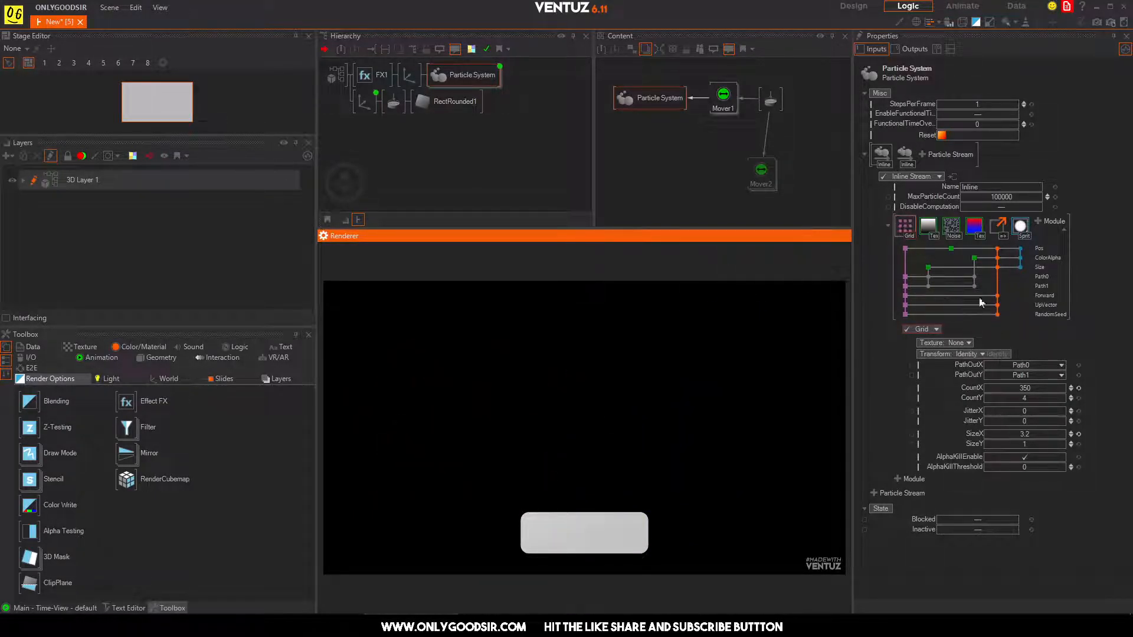
Step: Set the Grid module's CountY and SizeY to 0 and replay the single trail with the button
left_click(1071, 399)
left_click(1070, 399)
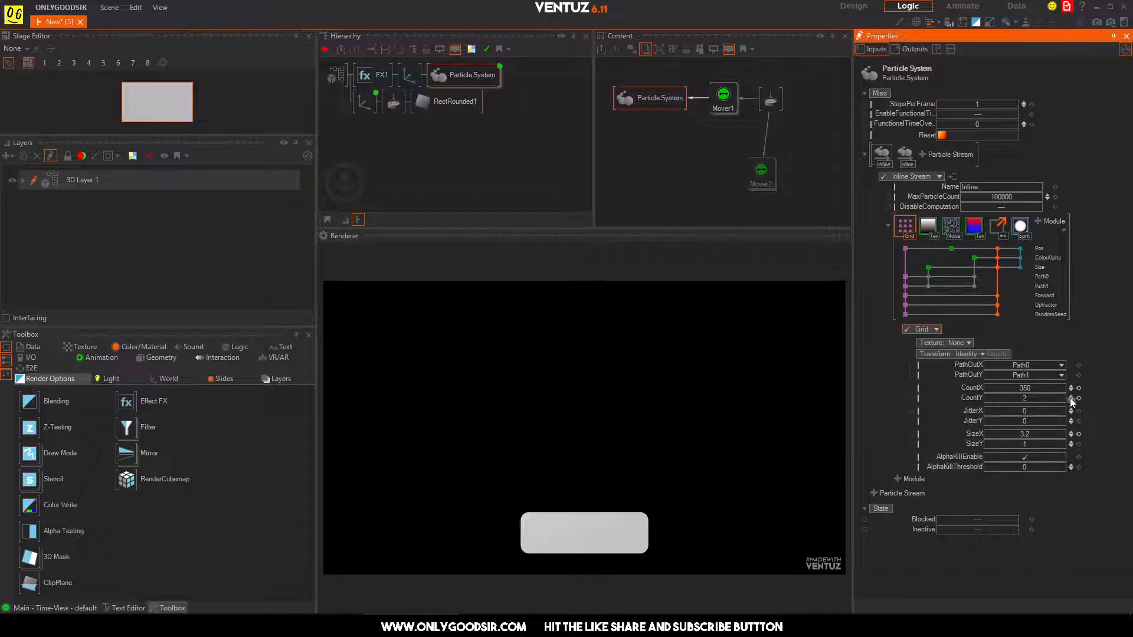
left_click(1071, 447)
left_click(1026, 446)
key("Return")
left_click(1024, 399)
key("Return")
left_click(587, 542)
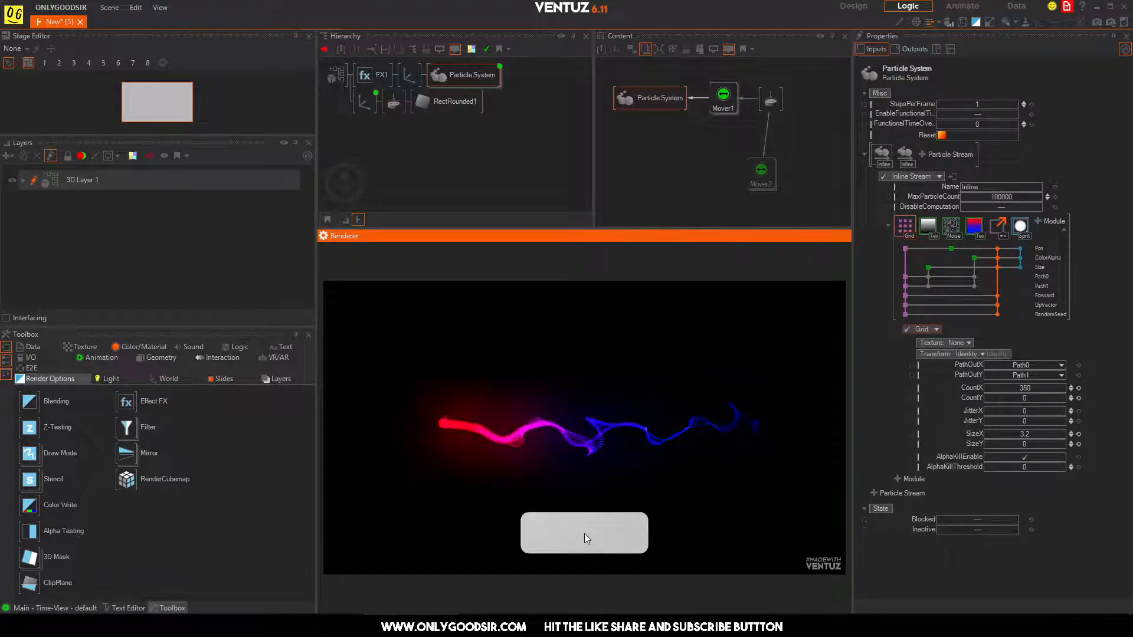
left_click(584, 533)
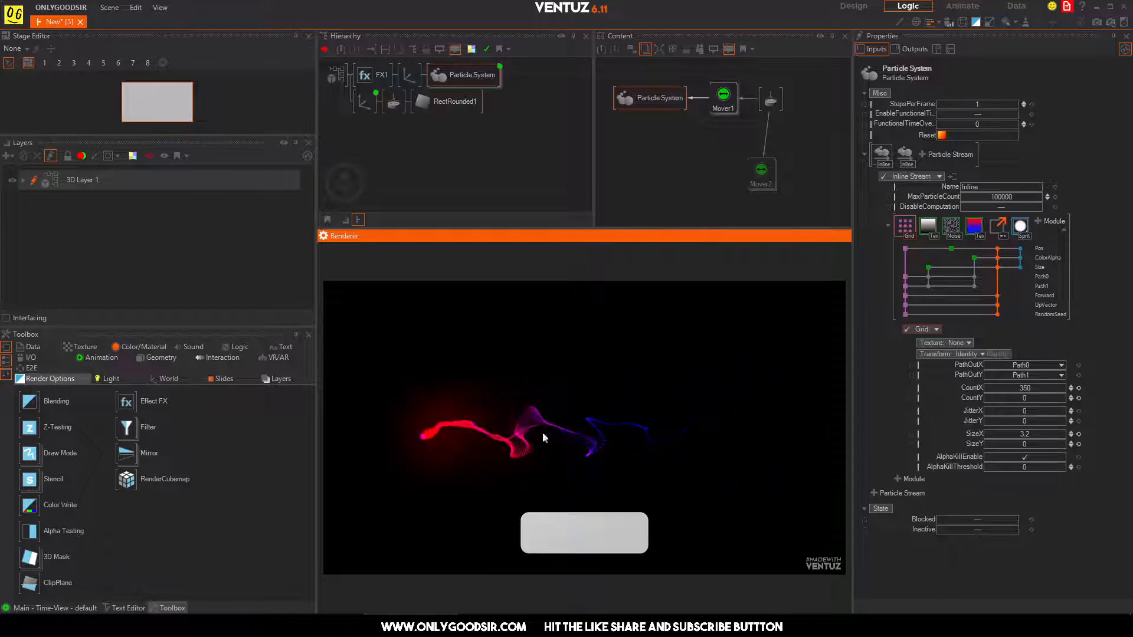
left_click(579, 531)
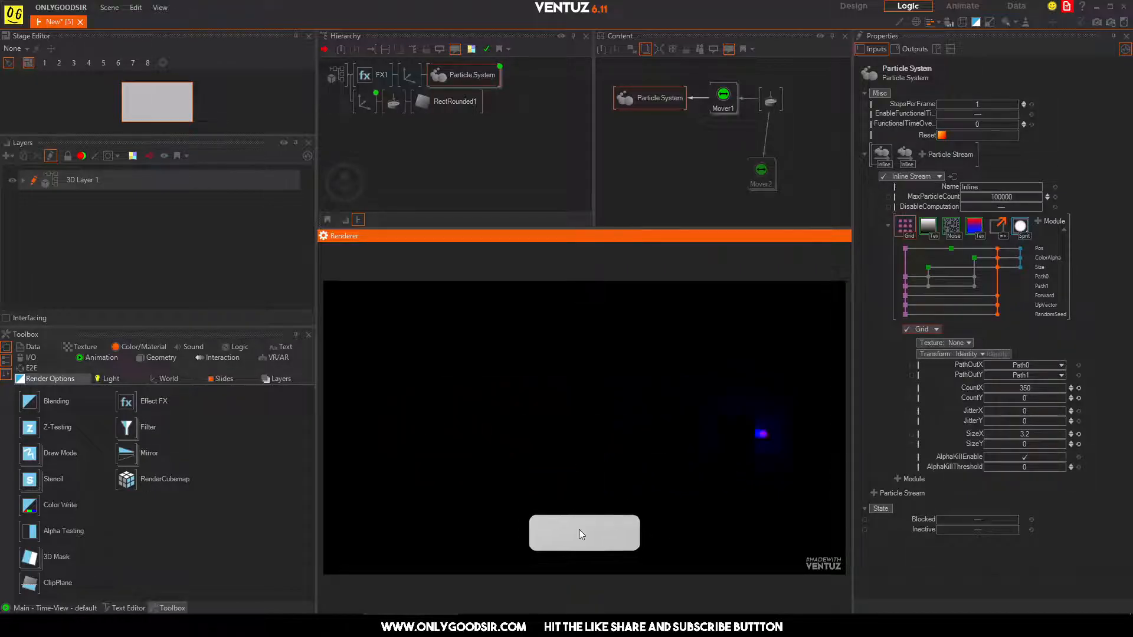
left_click(589, 537)
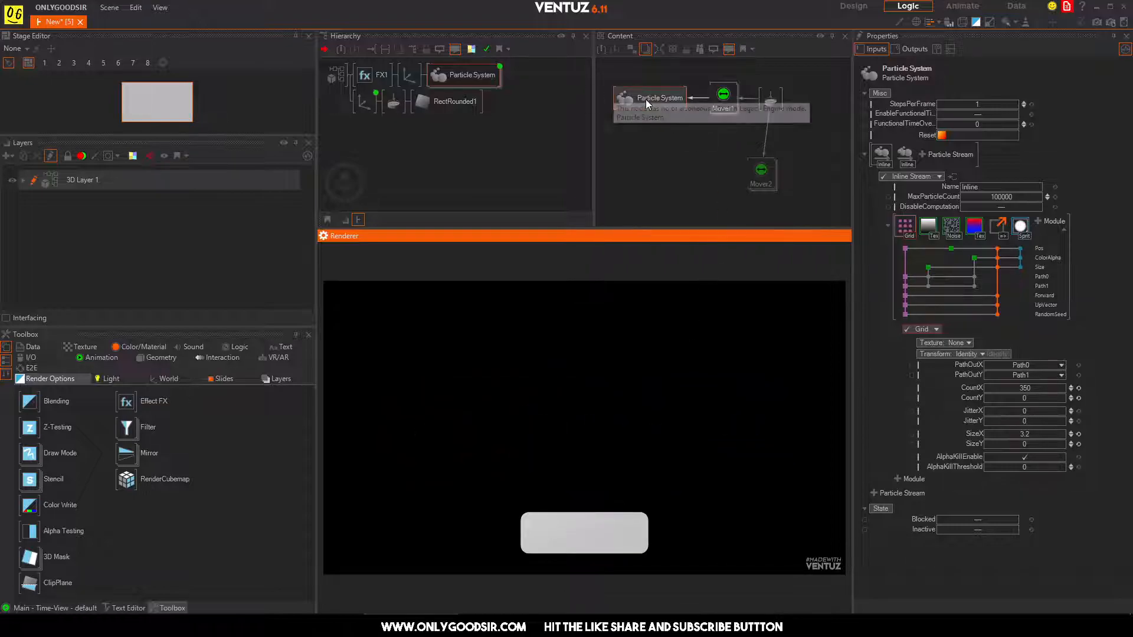
Step: Disable the second particle stream, compare the trail in the render without it, and re-enable the stream
left_click(905, 154)
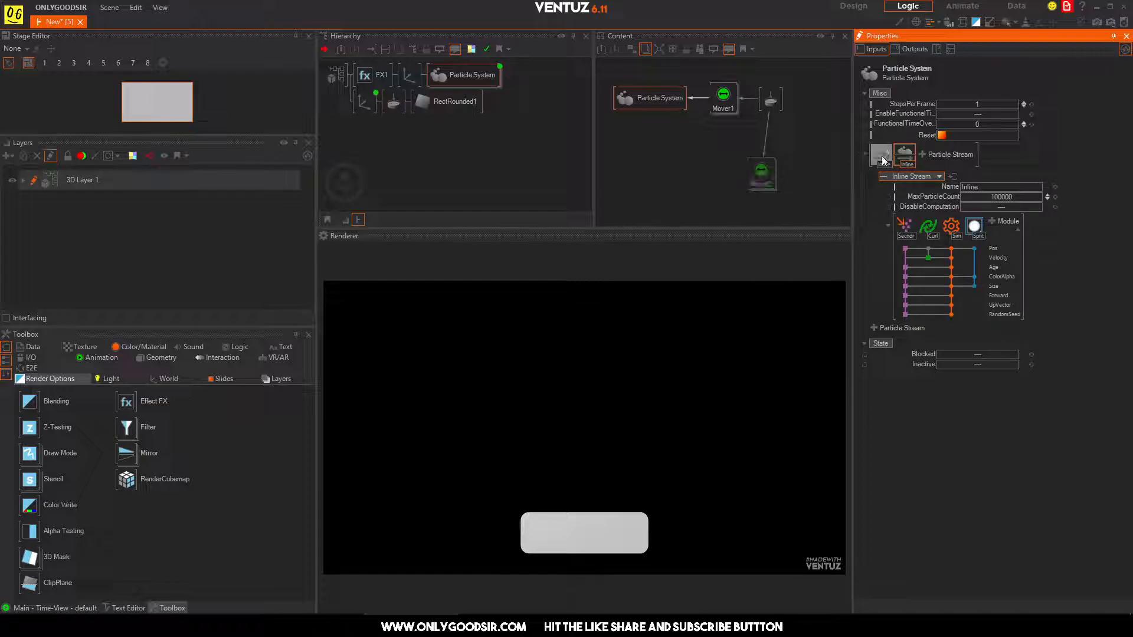
left_click(883, 158)
left_click(584, 536)
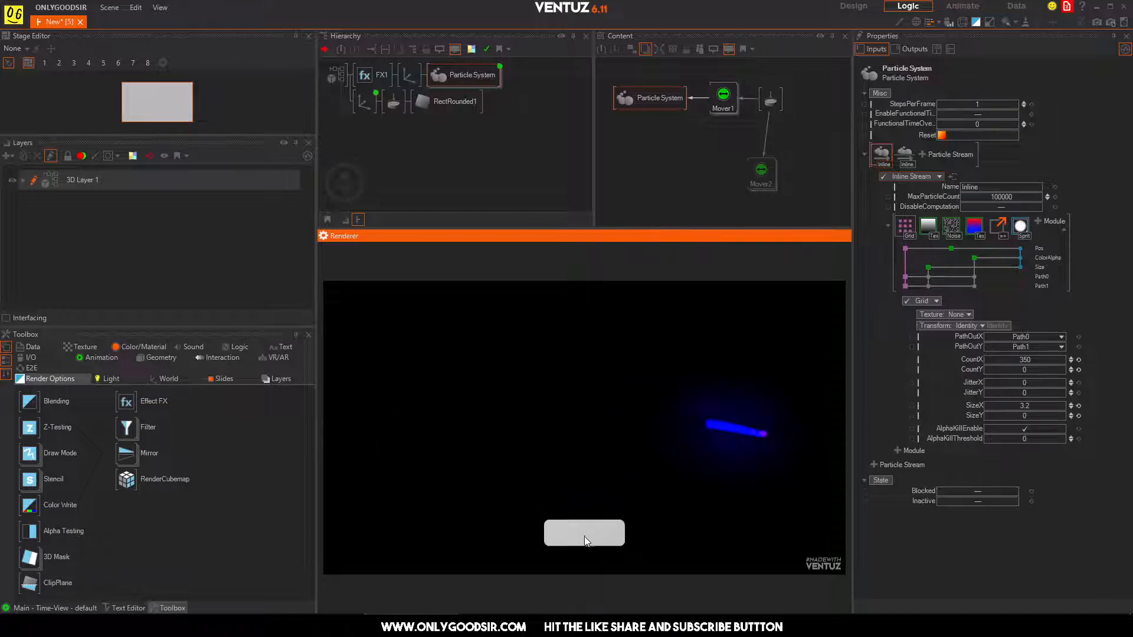
left_click(902, 158)
left_click(903, 157)
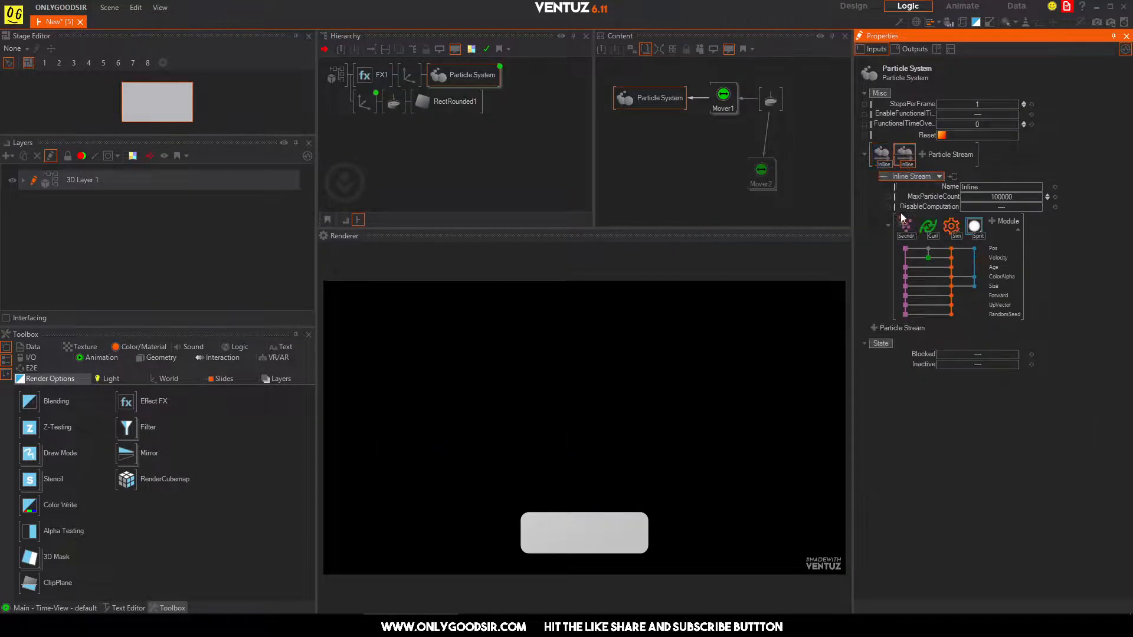
left_click(604, 531)
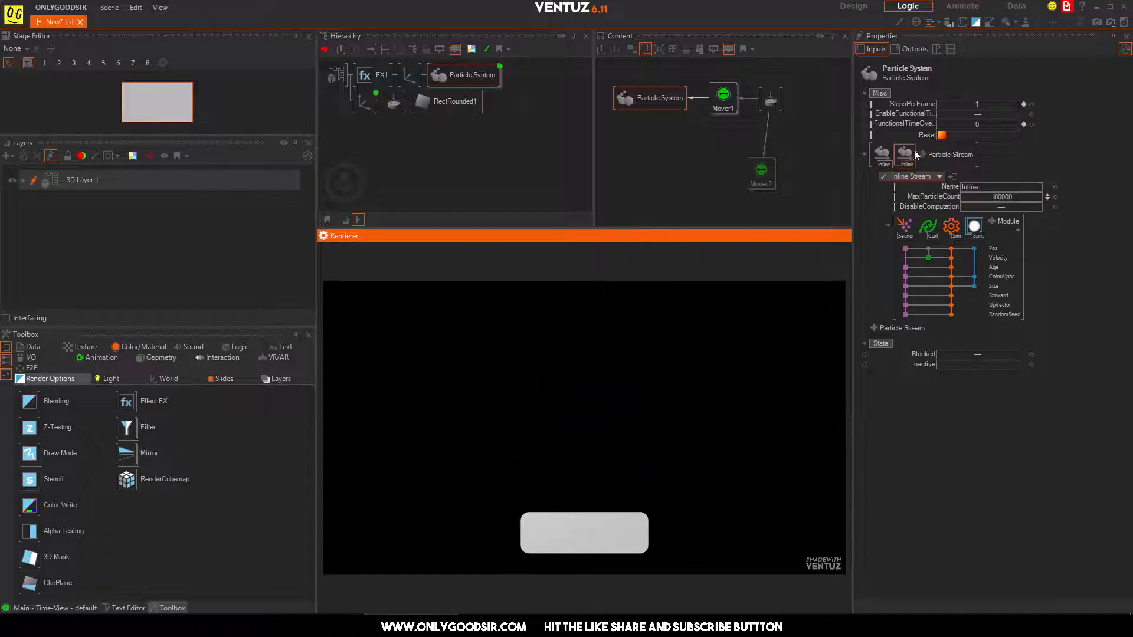
Step: Set ScaleAll to 5.27 in the second stream's Curl Noise module, reset SpeedAll to 1, and test the trail
left_click(928, 226)
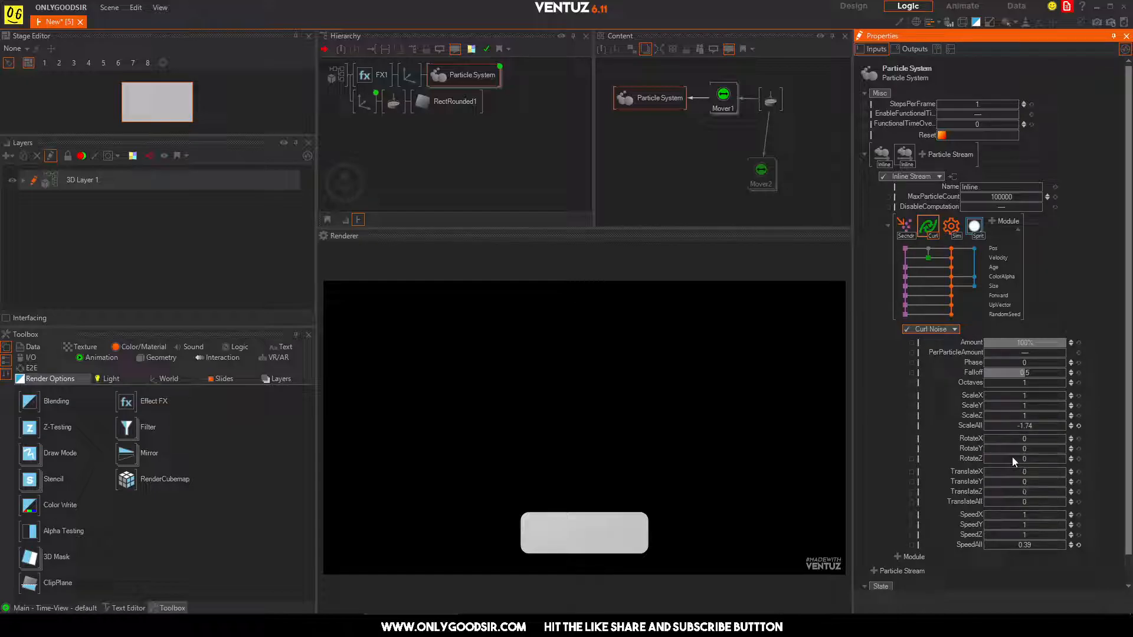
left_click_drag(1031, 428, 1063, 425)
left_click(594, 525)
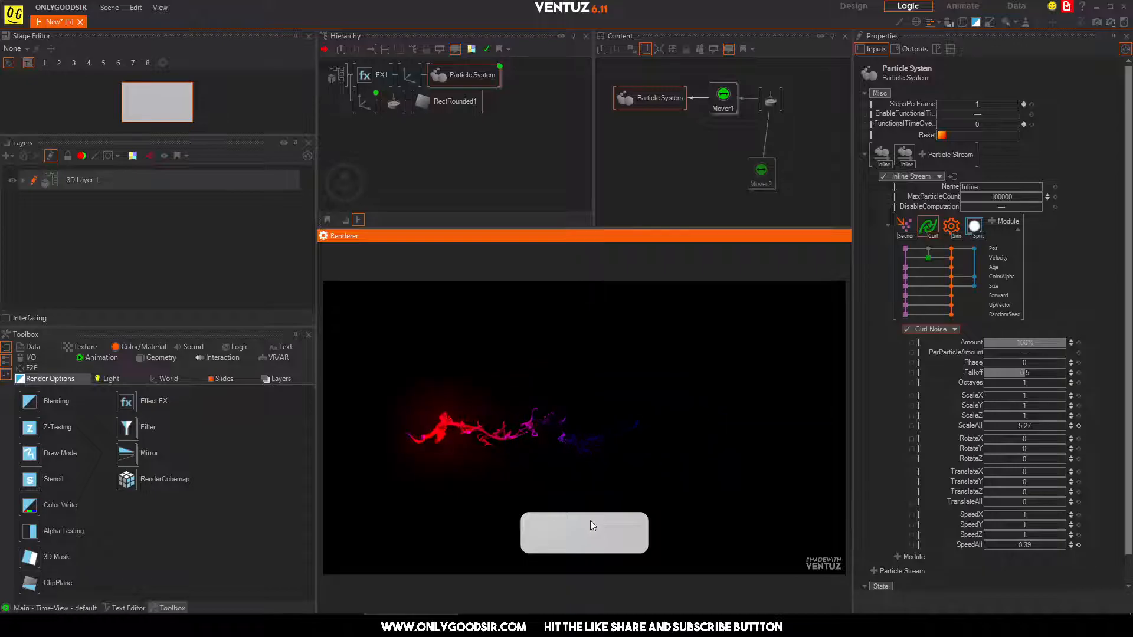
left_click(1079, 544)
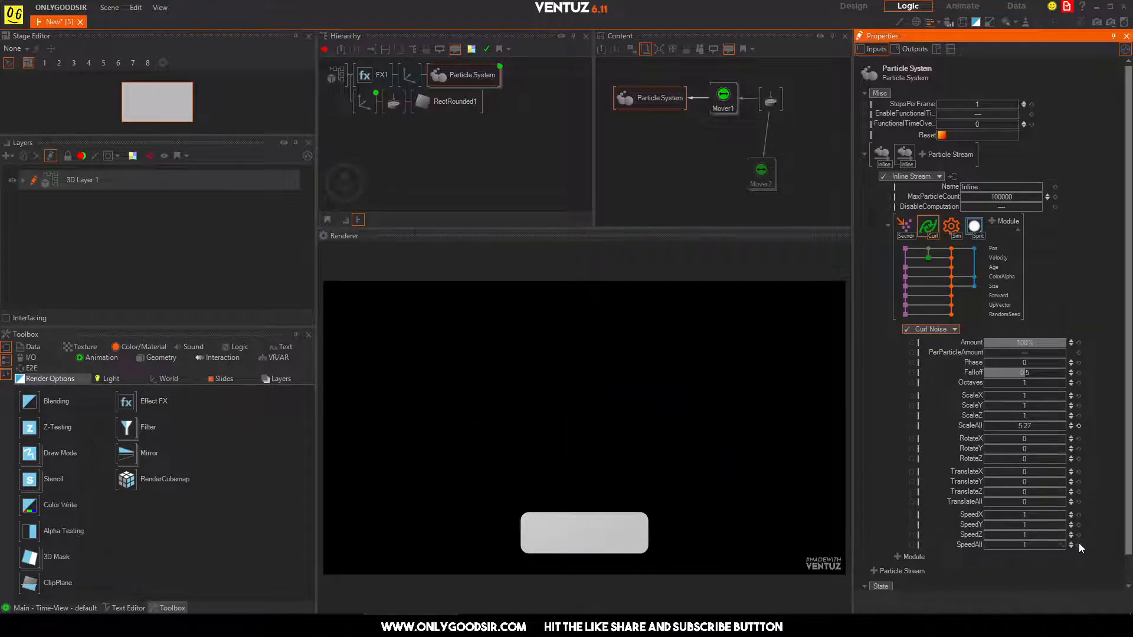
left_click(621, 538)
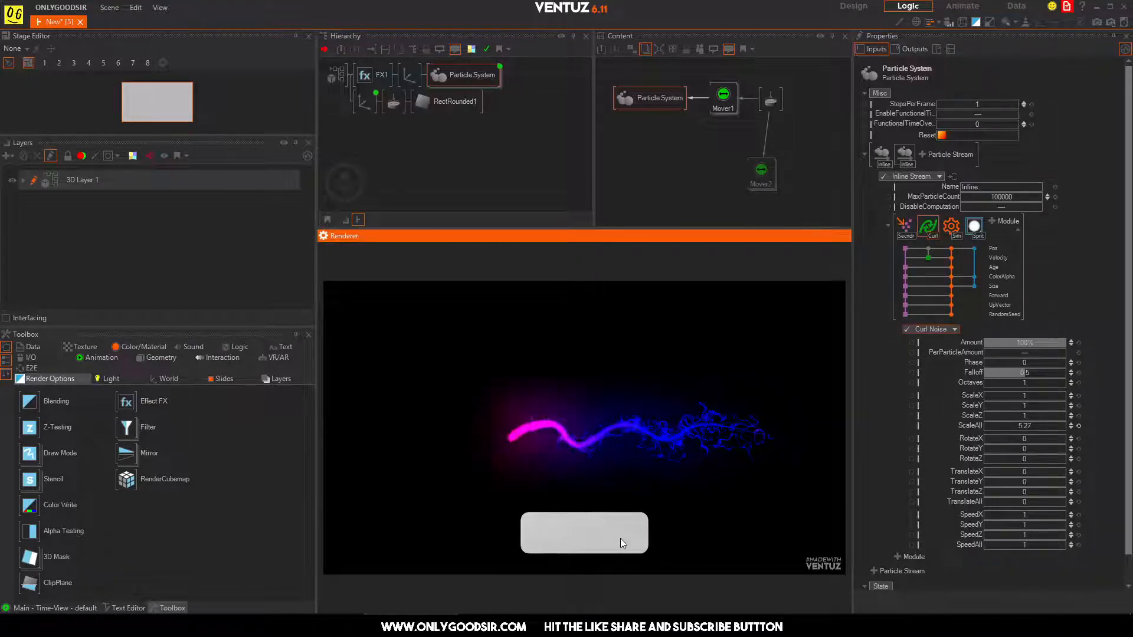
left_click(620, 538)
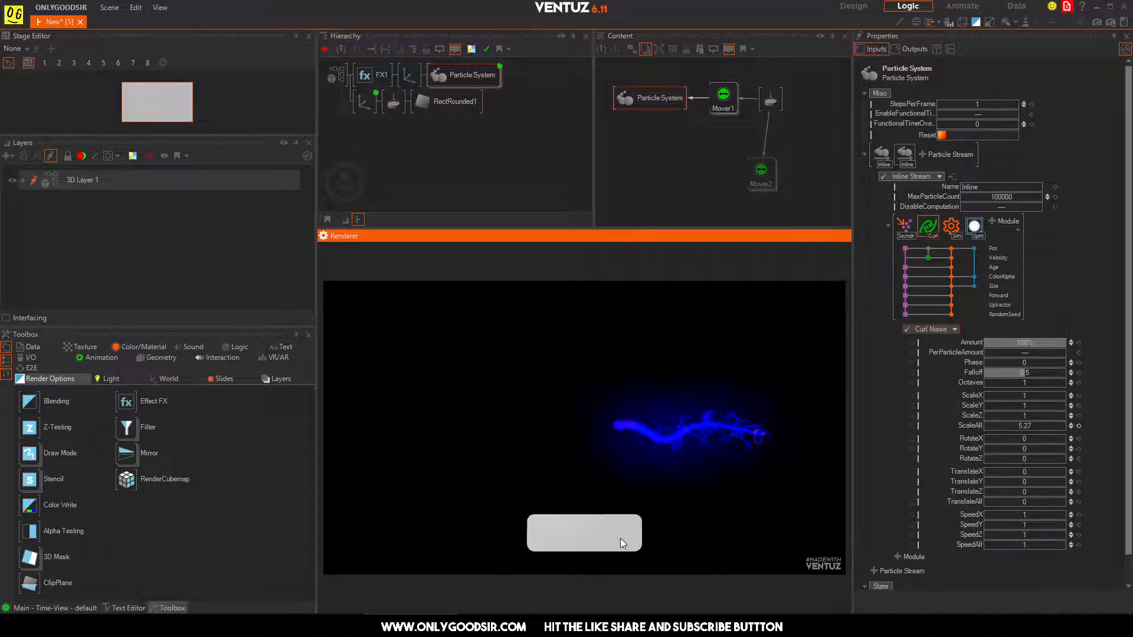
Step: Increase the Curl Noise ScaleAll to 13.61 and trigger the trail in the render
left_click(1035, 426)
left_click_drag(1064, 423, 1065, 413)
left_click(565, 533)
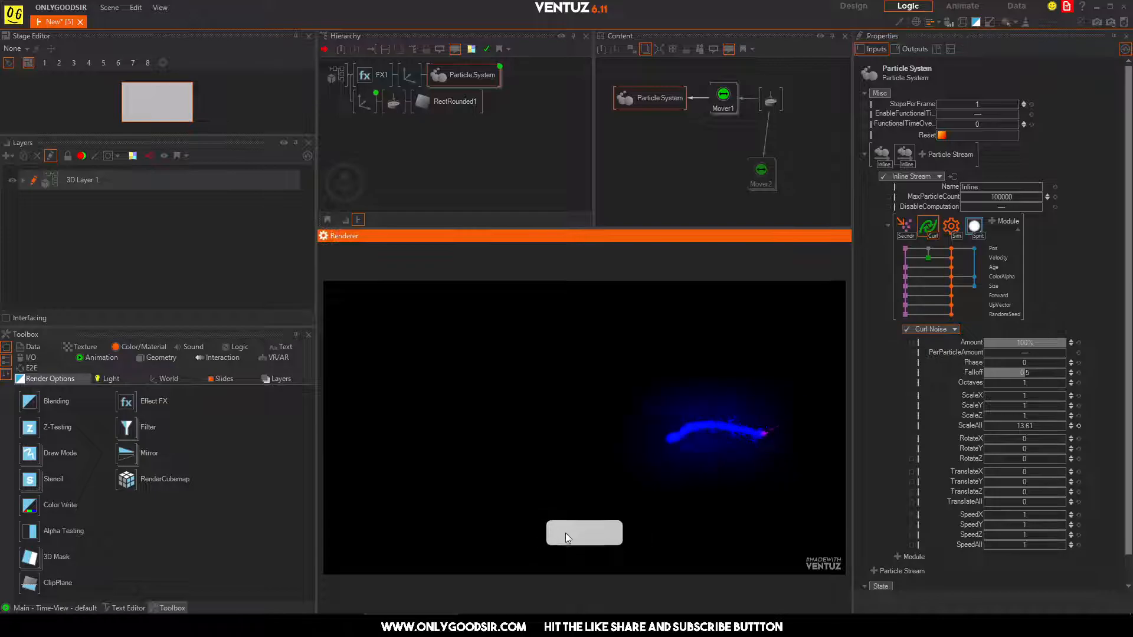
Step: Try a ScaleAll of -10.79 in the second stream's Curl Noise module and trigger the trail
left_click(565, 533)
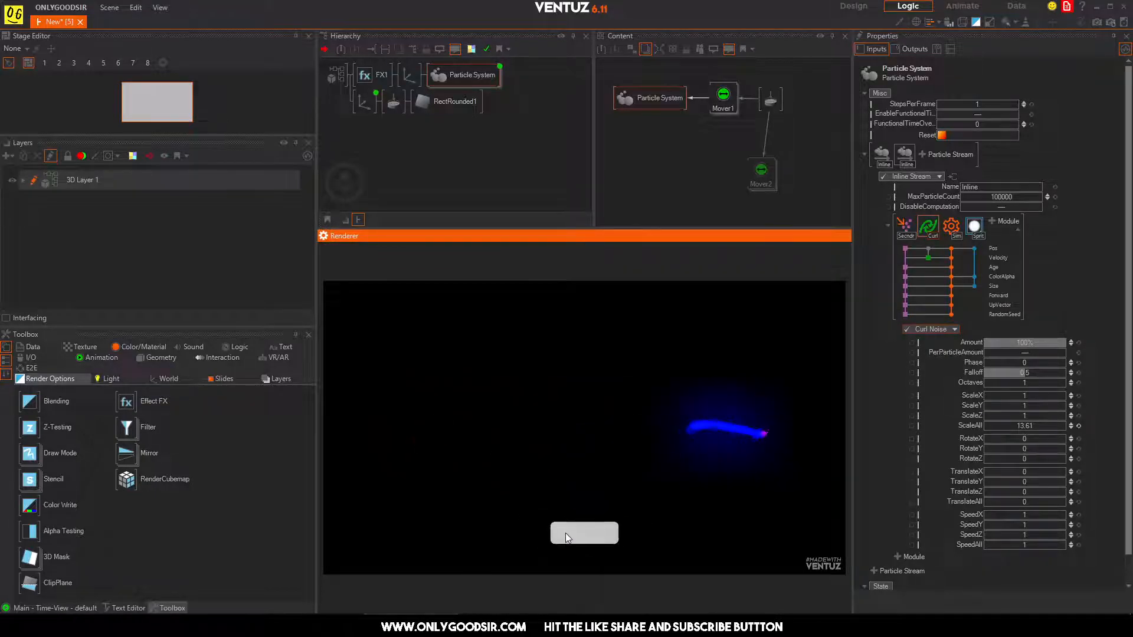
left_click(983, 427)
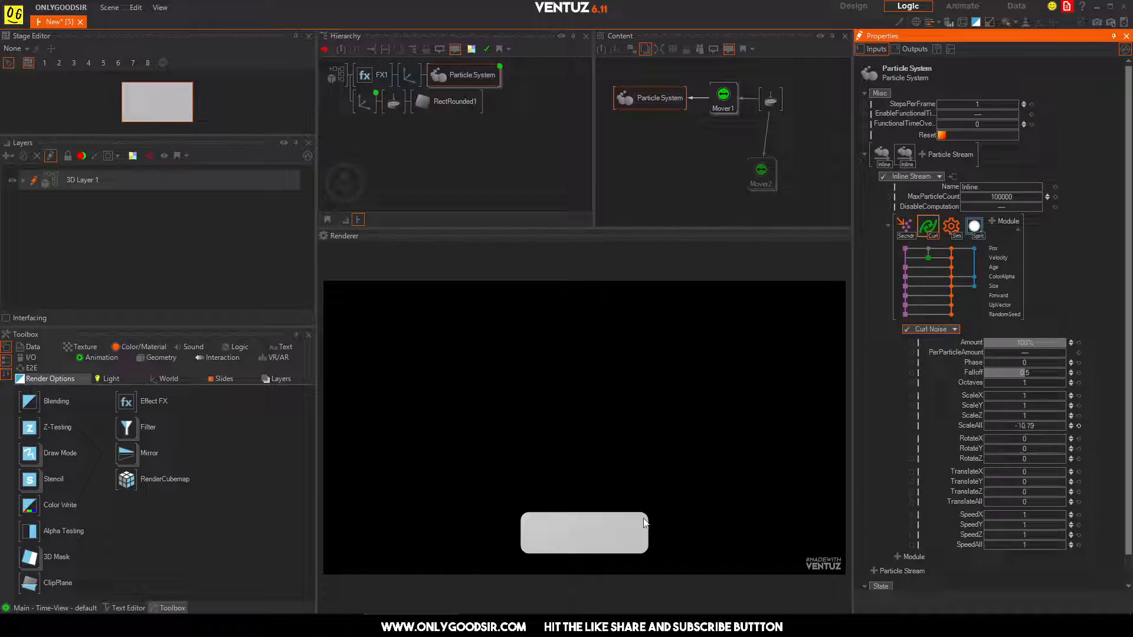
left_click(621, 535)
Step: Reset the Curl Noise ScaleAll to its default of 1 and replay the trail in the render
left_click(1078, 426)
left_click(617, 530)
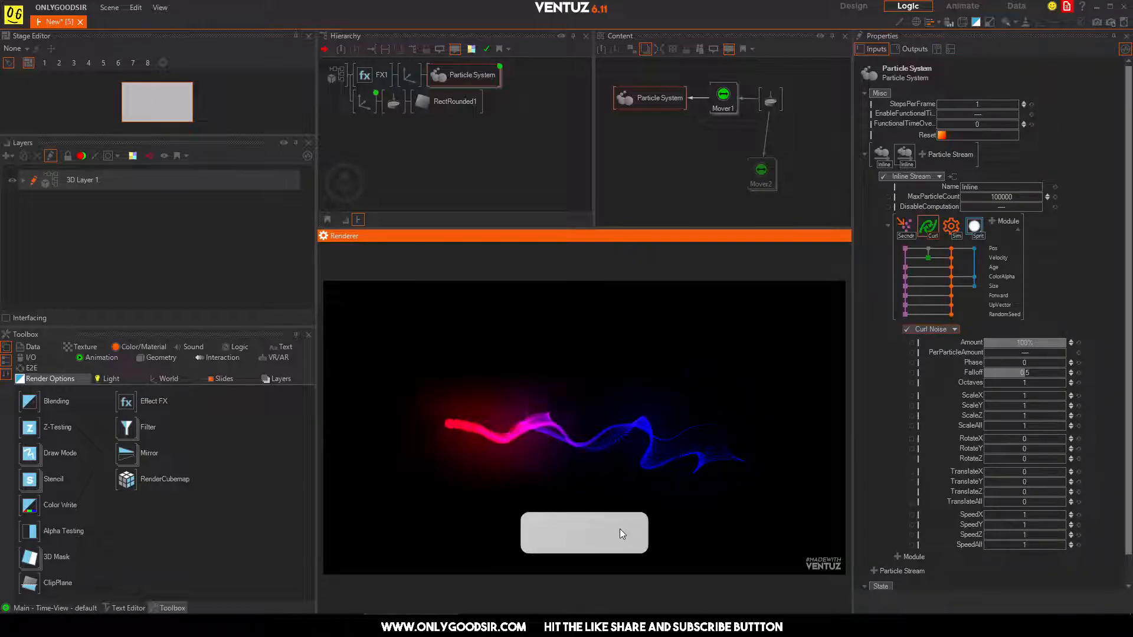
left_click(620, 529)
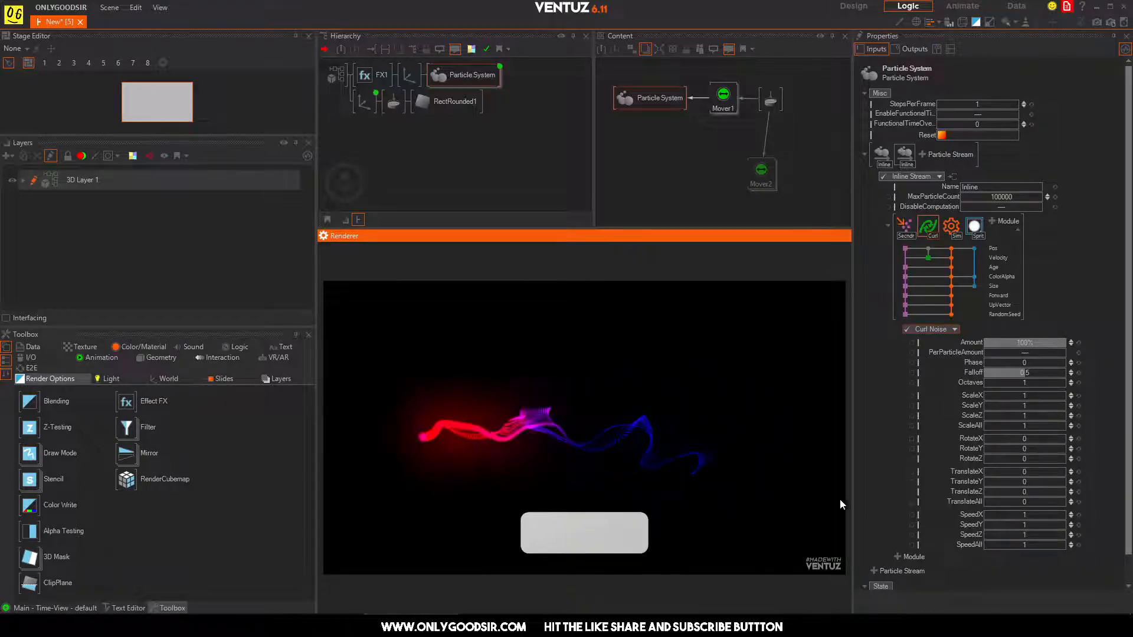
Step: Set the Curl Noise Phase to 0.325 and trigger the trail repeatedly to test the distortion
left_click_drag(1022, 362, 1041, 378)
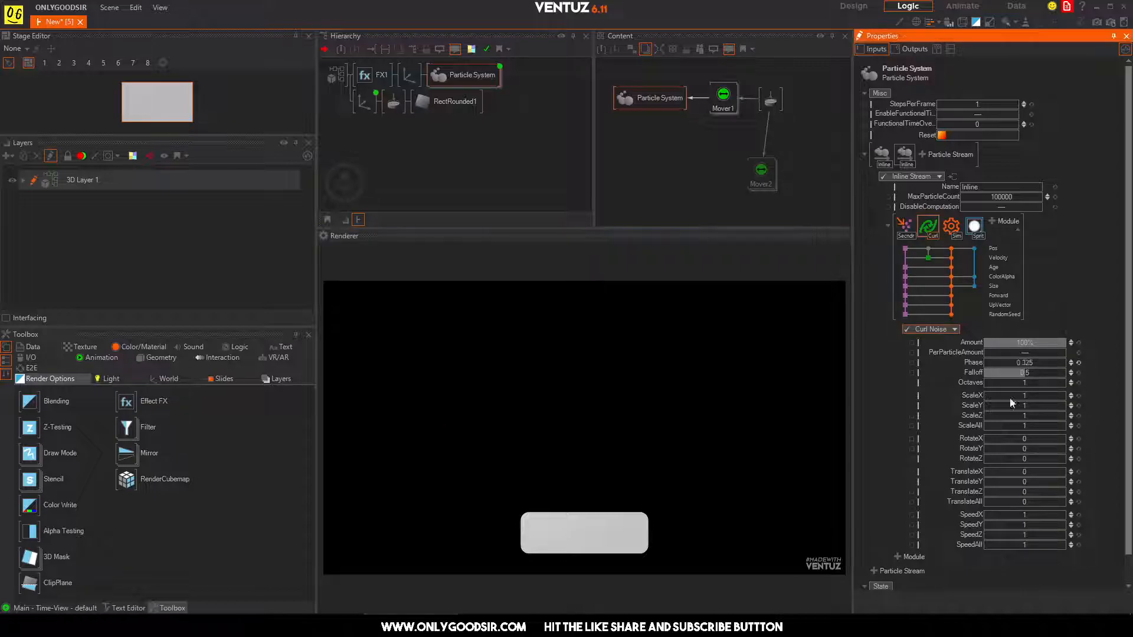
left_click(618, 537)
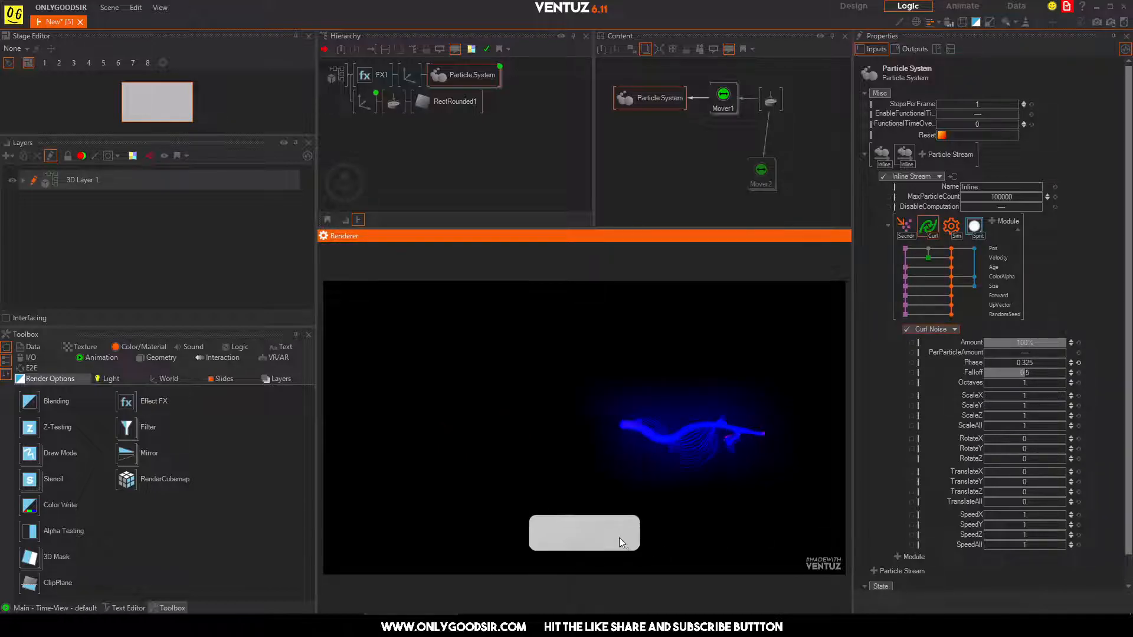
left_click(618, 537)
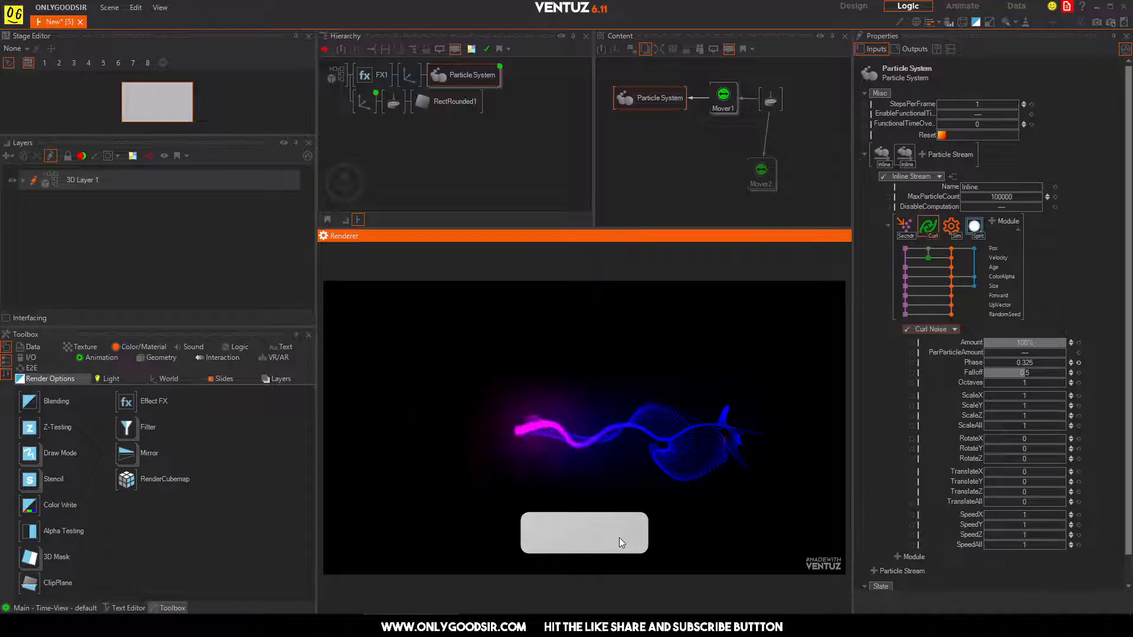
left_click(620, 537)
left_click(619, 536)
left_click(620, 539)
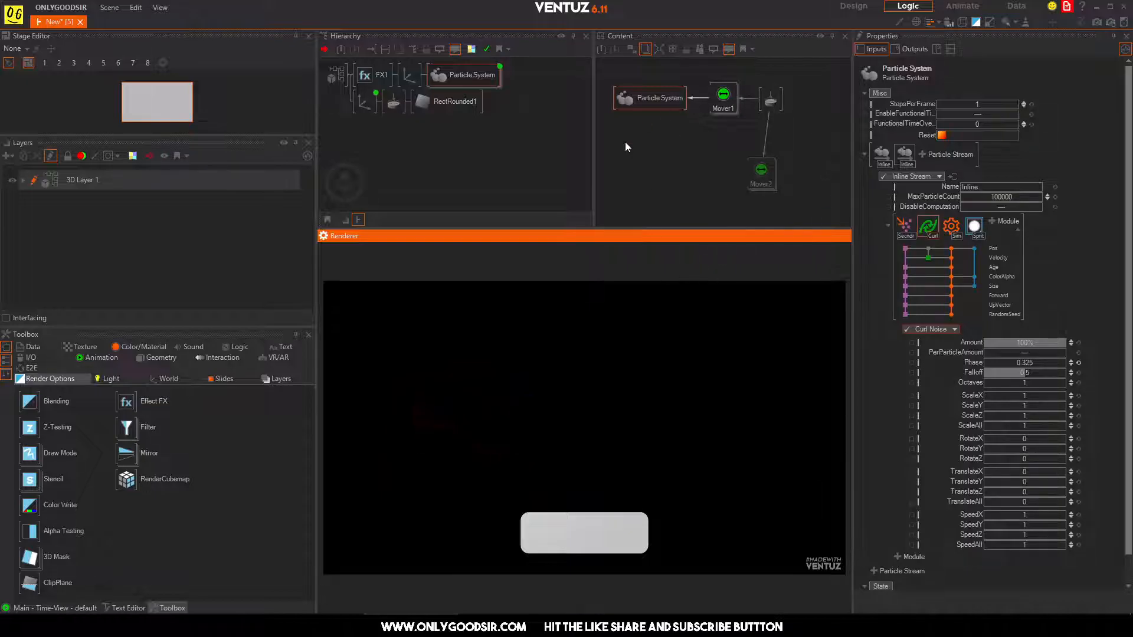
left_click(641, 516)
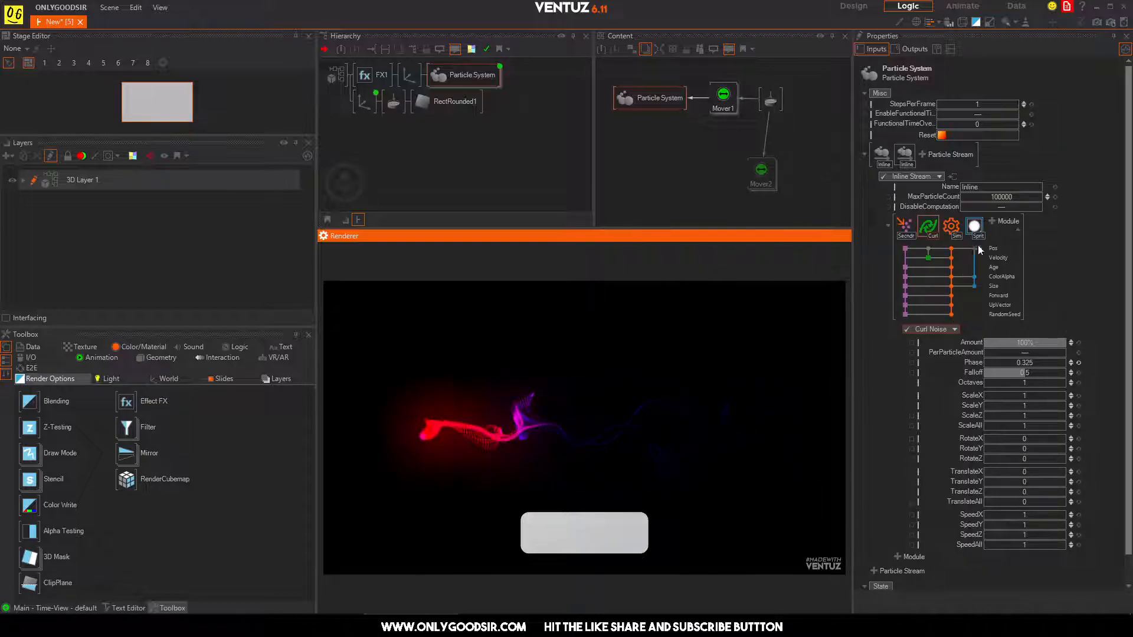
Step: Change the sprite material's texture in the second particle stream to the default SpikeStar image and test the trail
left_click(980, 228)
left_click(927, 474)
left_click(896, 159)
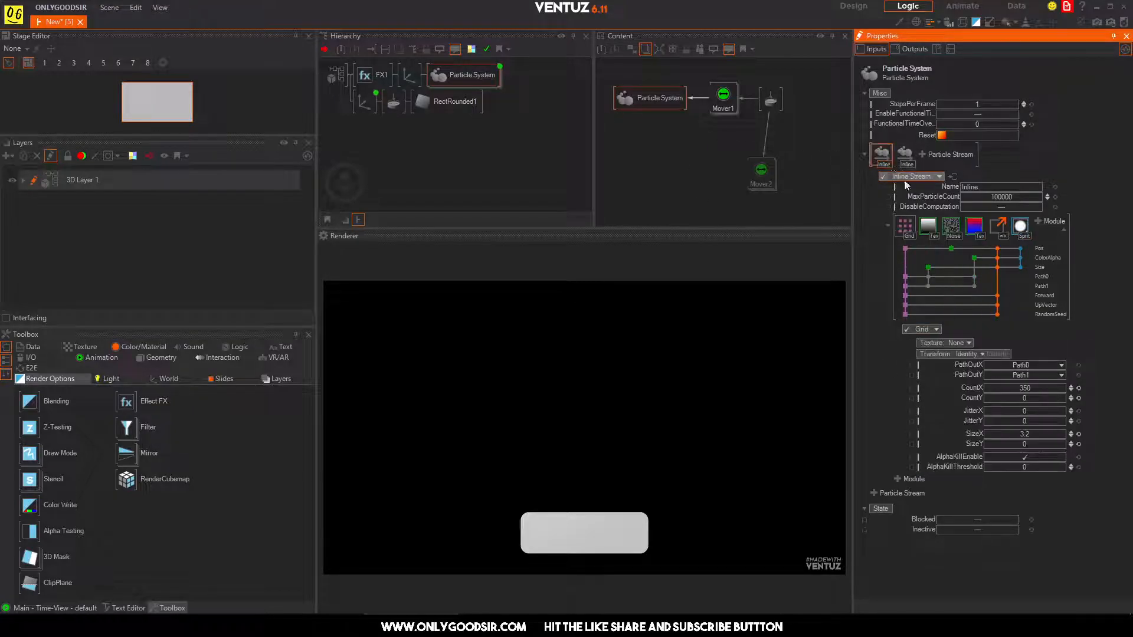
left_click(907, 164)
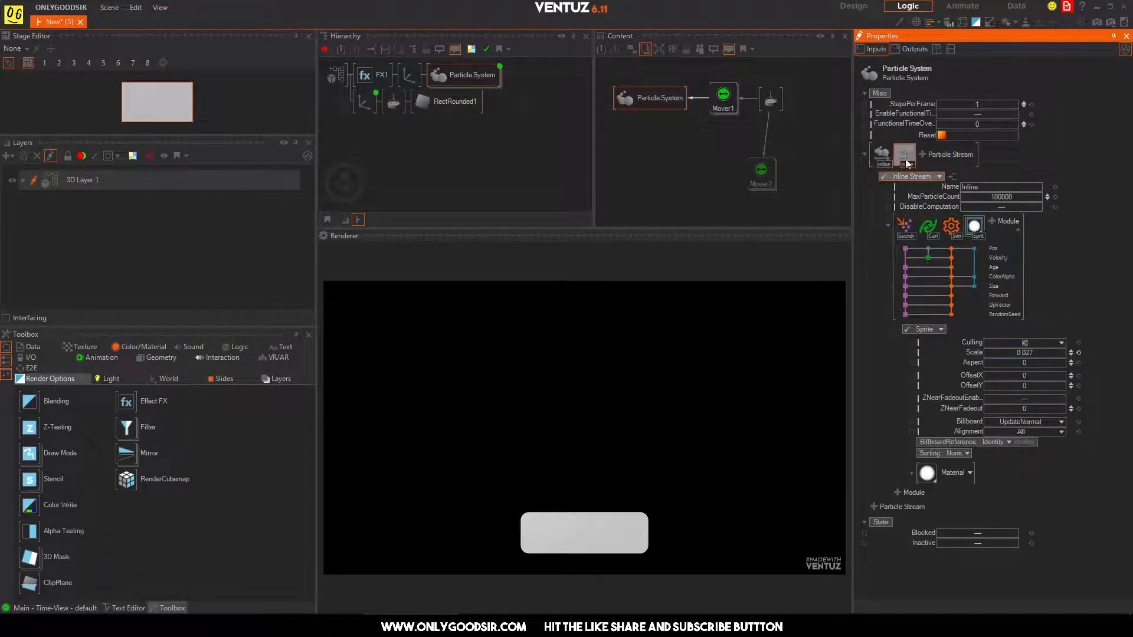
left_click(911, 472)
scroll(946, 499, "down", 1)
left_click(944, 503)
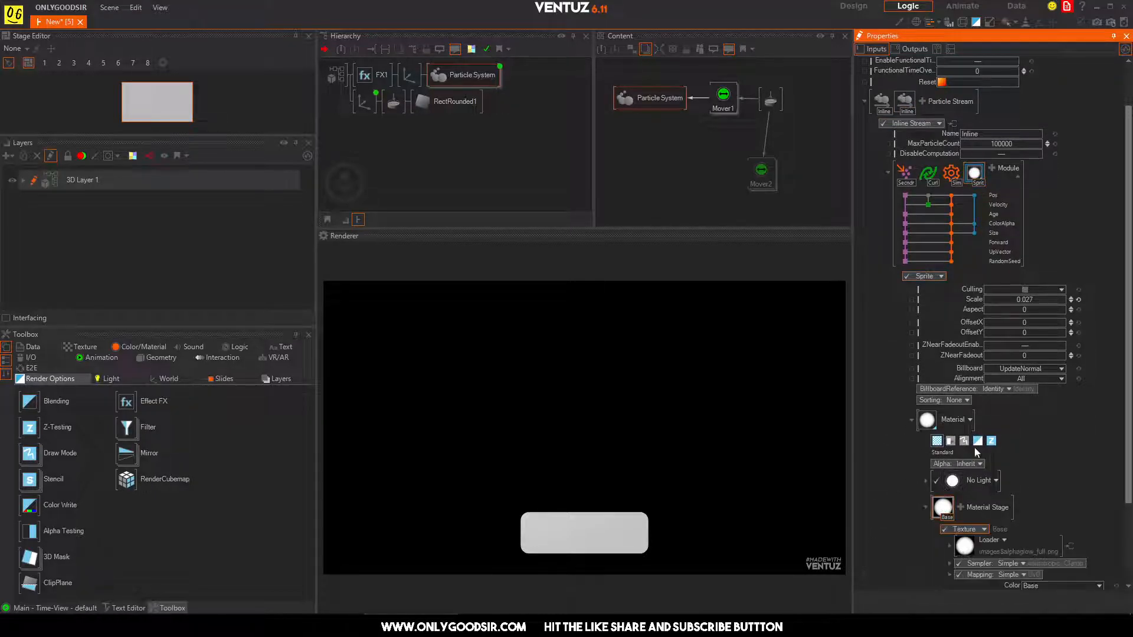
scroll(1003, 490, "down", 2)
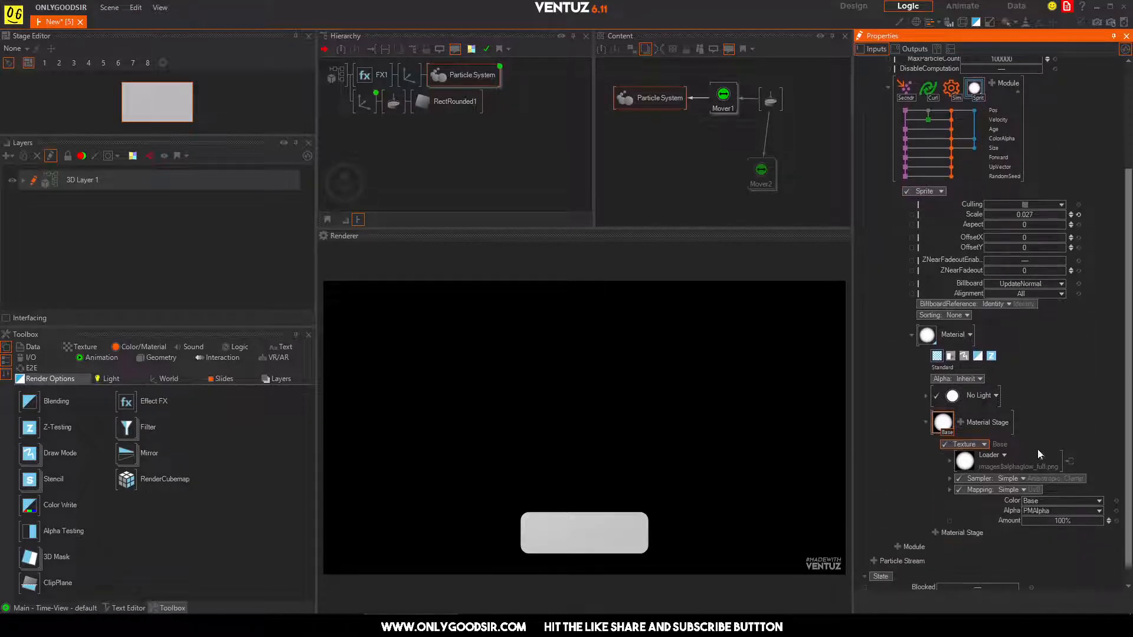
left_click(1001, 455)
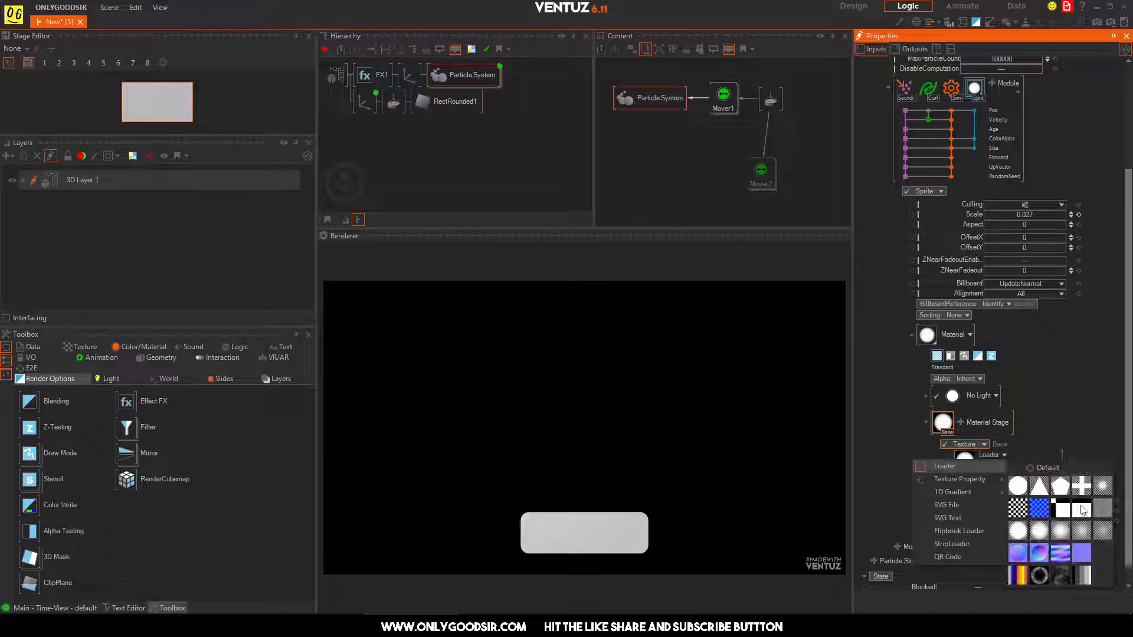
left_click(1107, 491)
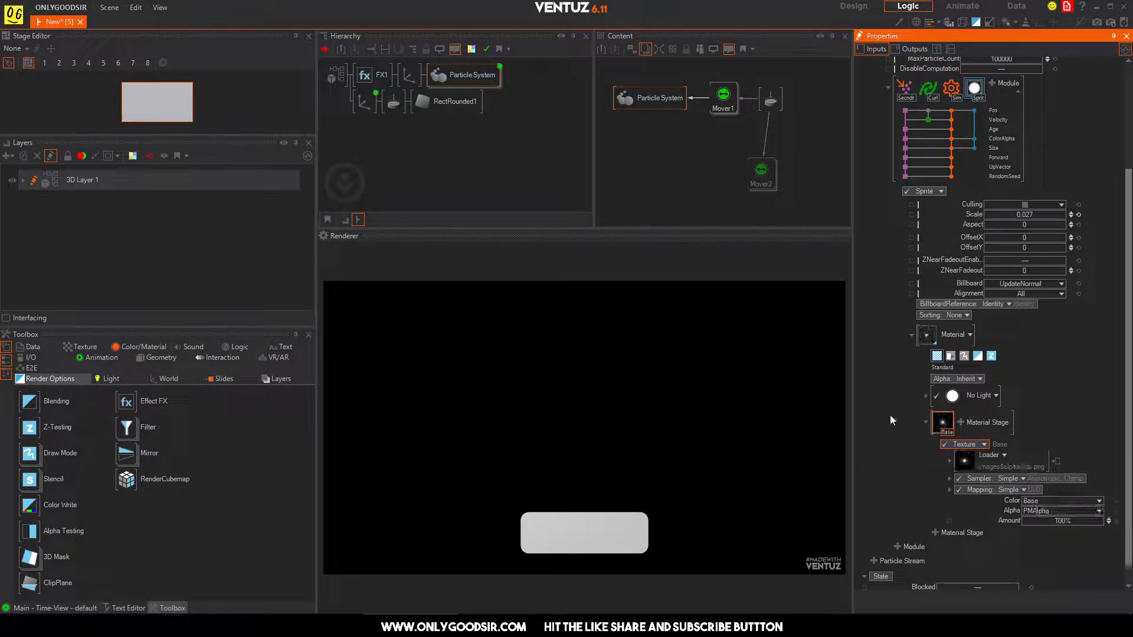
left_click(632, 522)
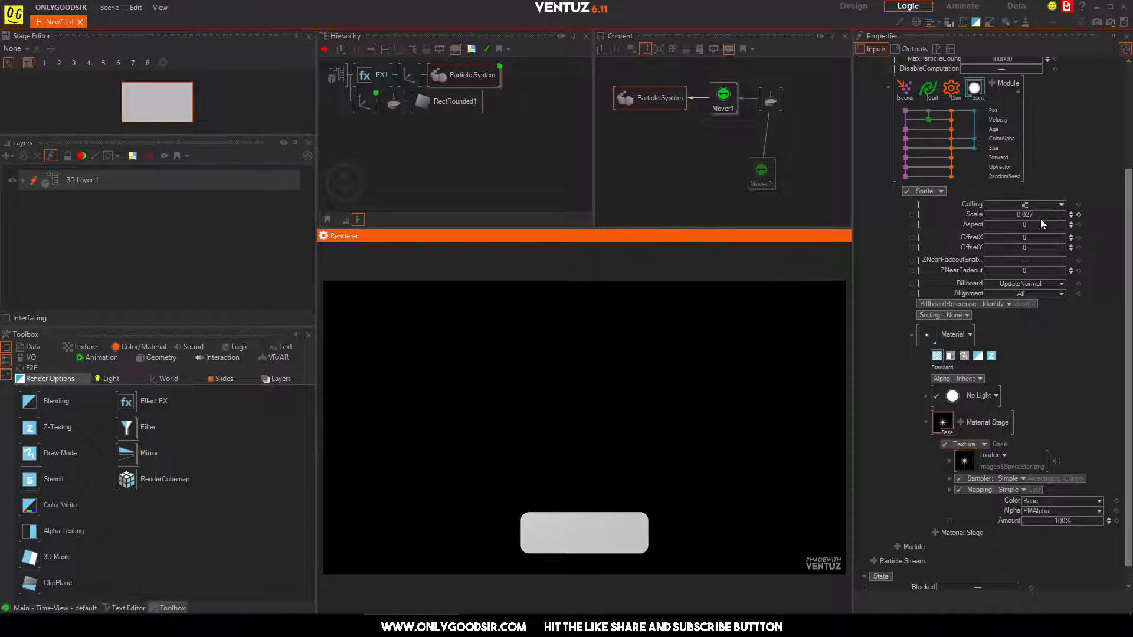
Step: Raise the second stream's sprite Scale to 1 and trigger the trail
scroll(1028, 224, "up", 1)
left_click(972, 140)
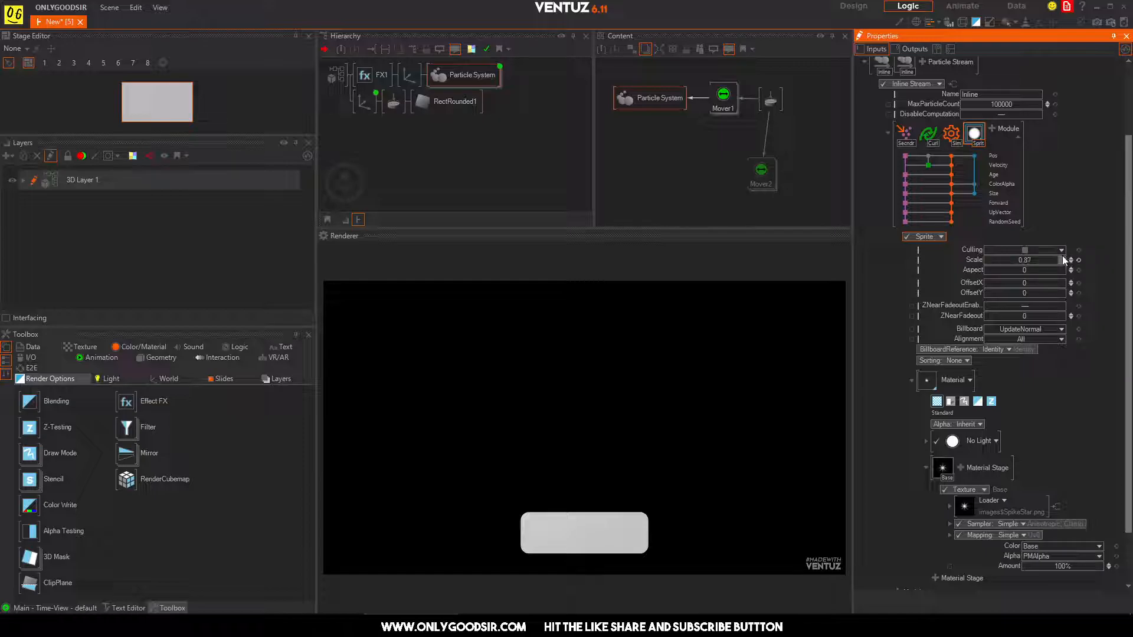
double_click(1028, 261)
type("0.1")
key("Return")
left_click(627, 529)
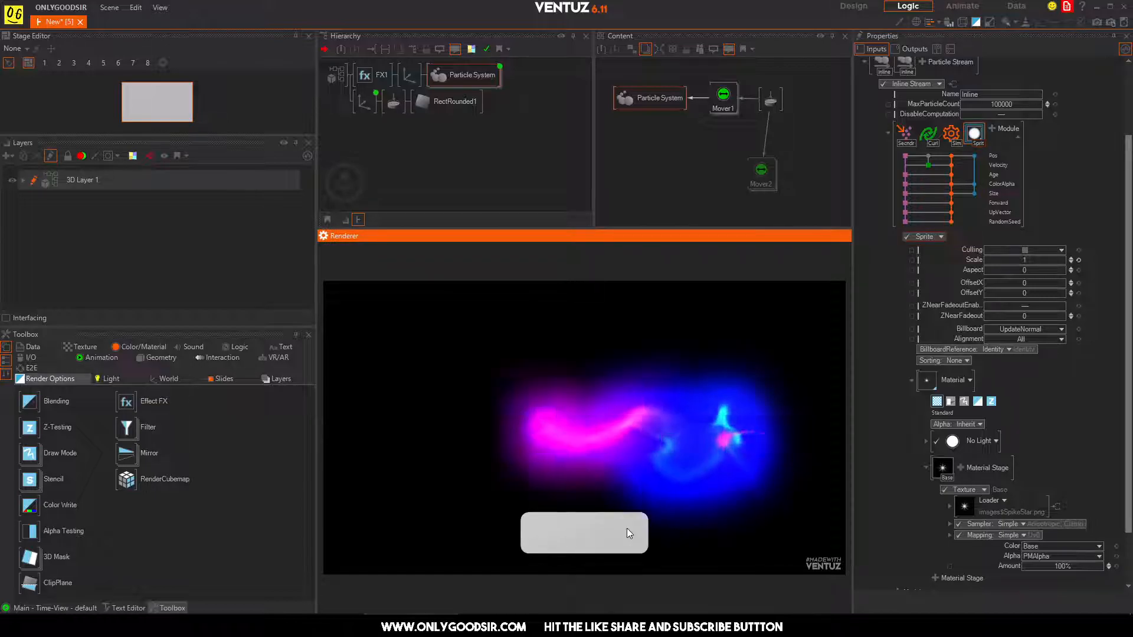
Step: Reduce the second stream's sprite Scale to 0.5 and trigger the trail
double_click(1028, 260)
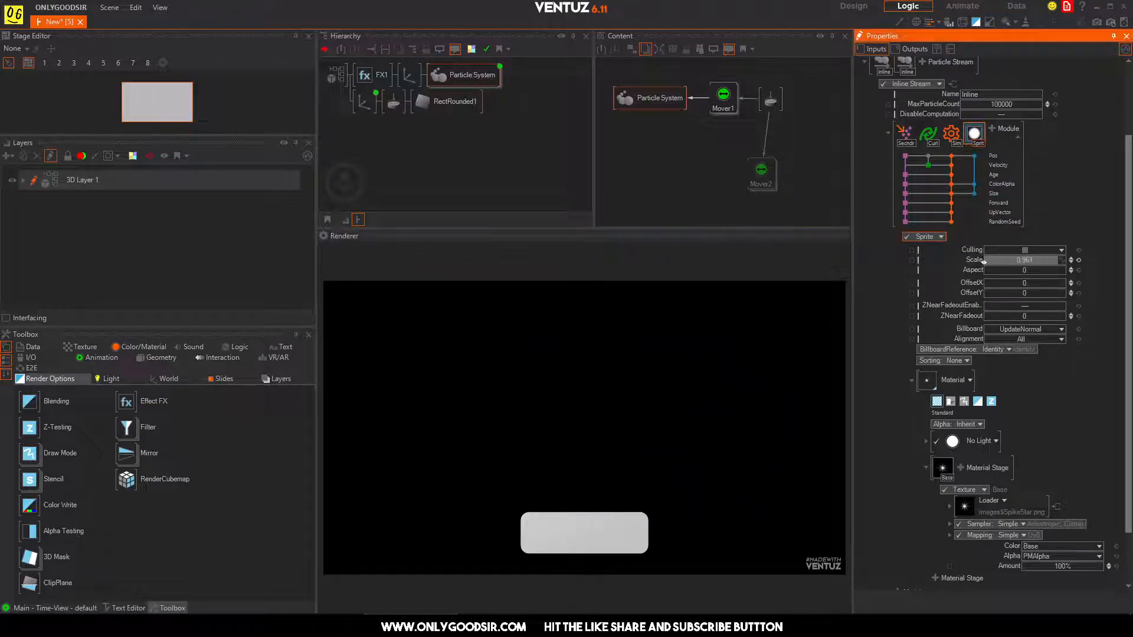
type("0.65")
key("Return")
type("0.5")
key("Return")
left_click(607, 527)
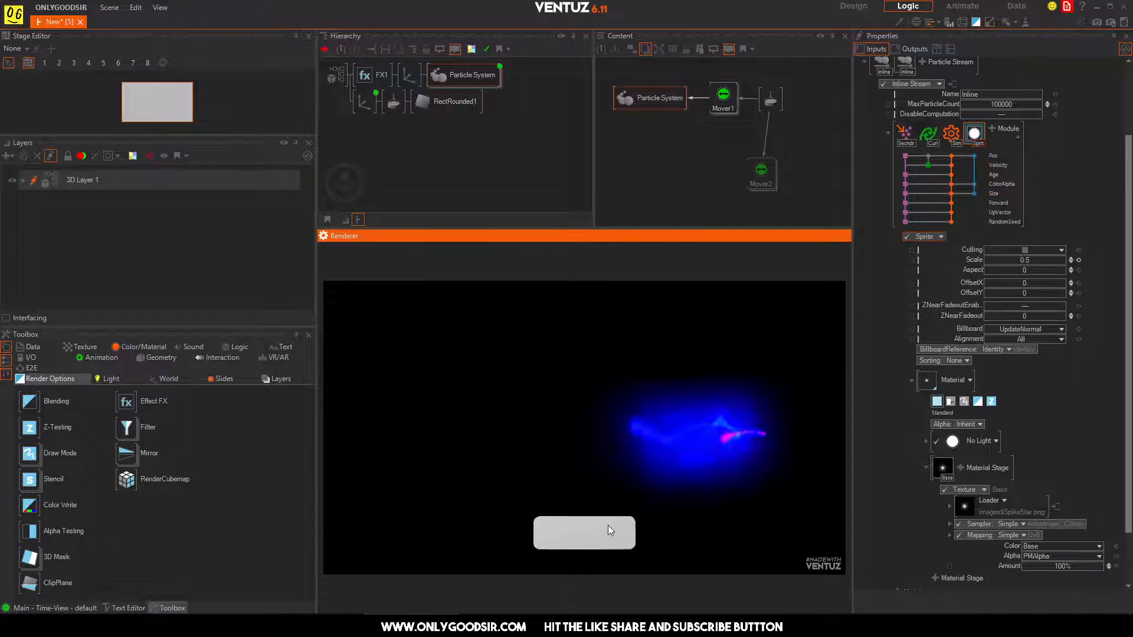
Step: Try a sprite Scale of 0.13, raise it to 0.233, and replay the trail with the button
left_click_drag(1044, 260, 968, 262)
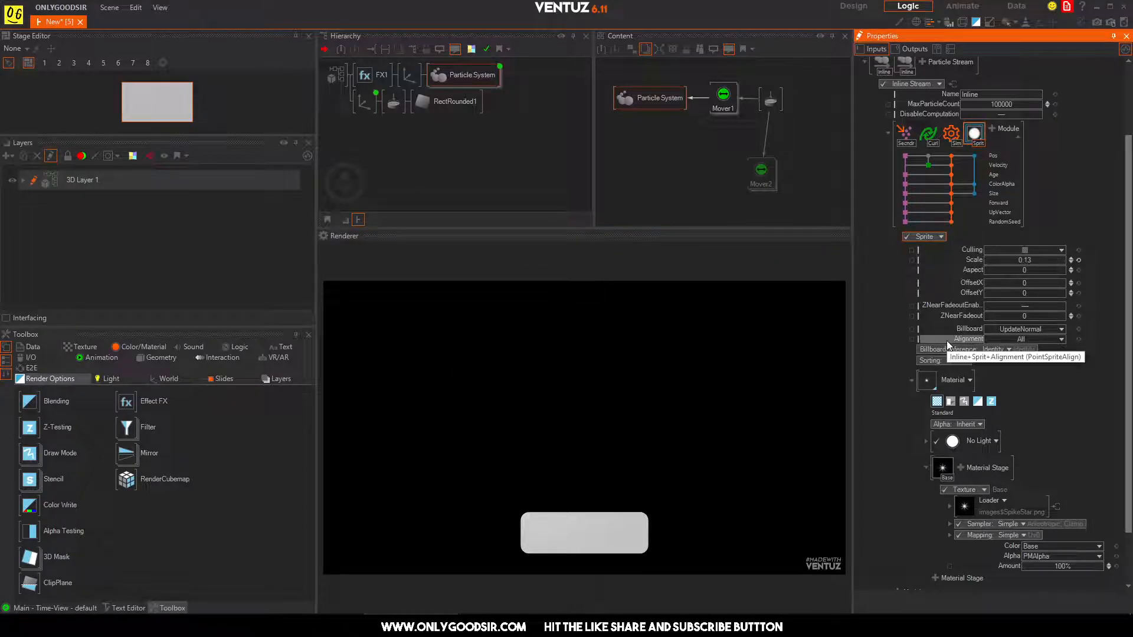
left_click(618, 528)
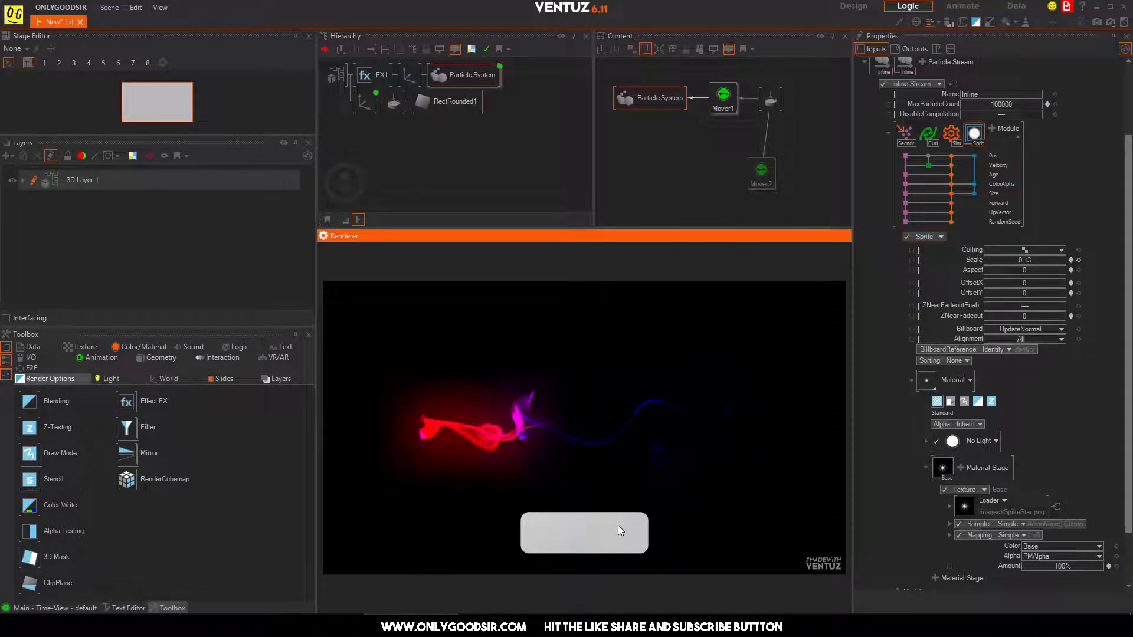
left_click(1024, 261)
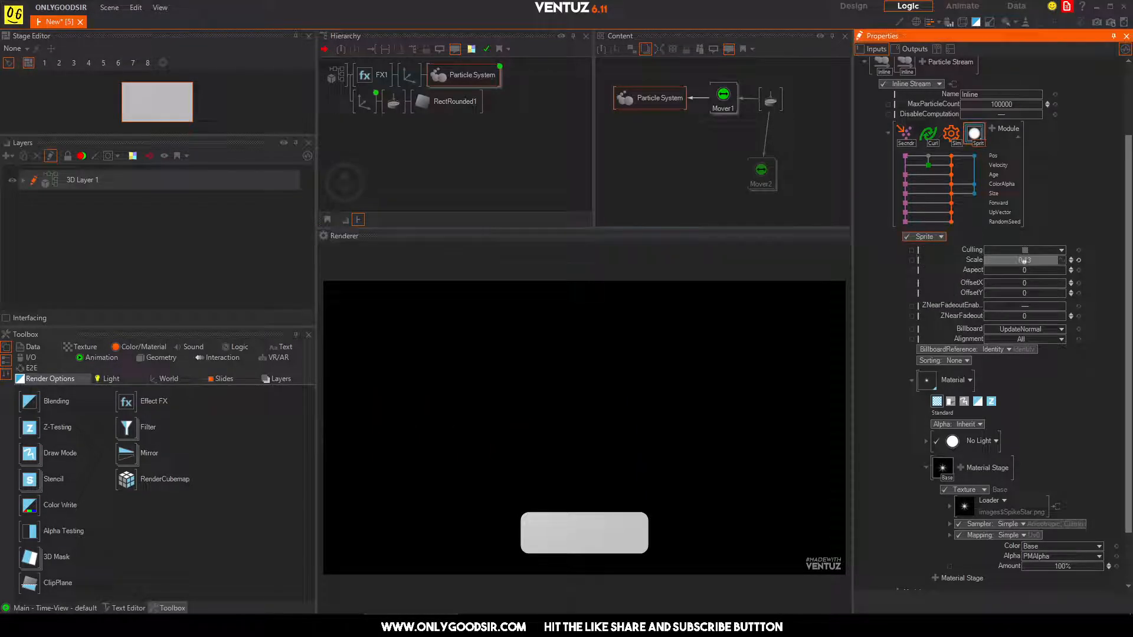
left_click(588, 531)
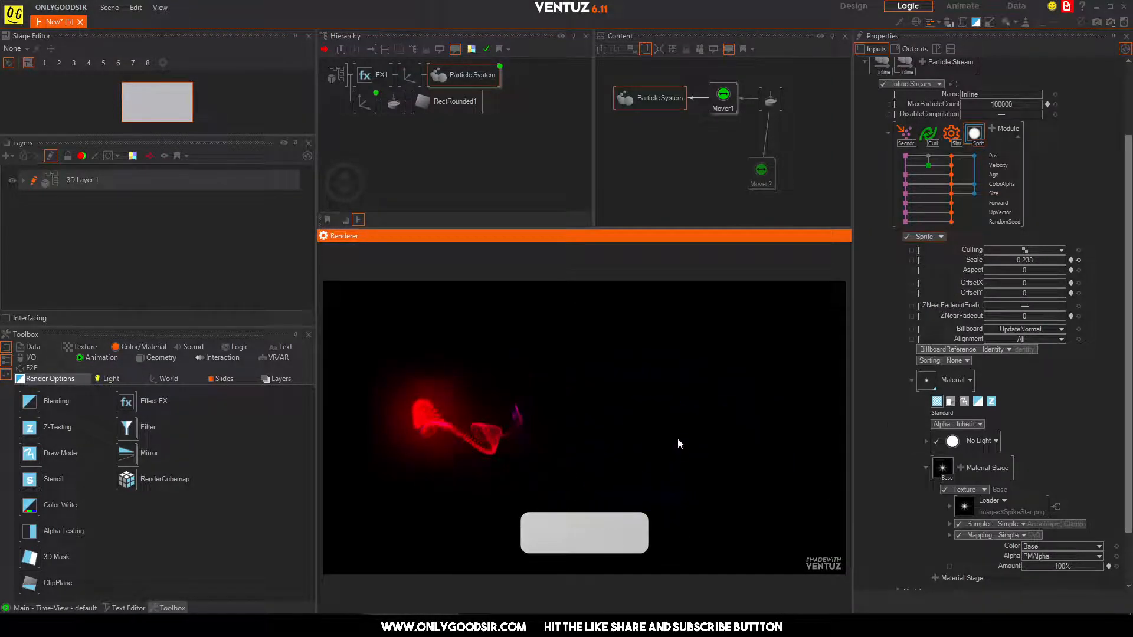
left_click(603, 524)
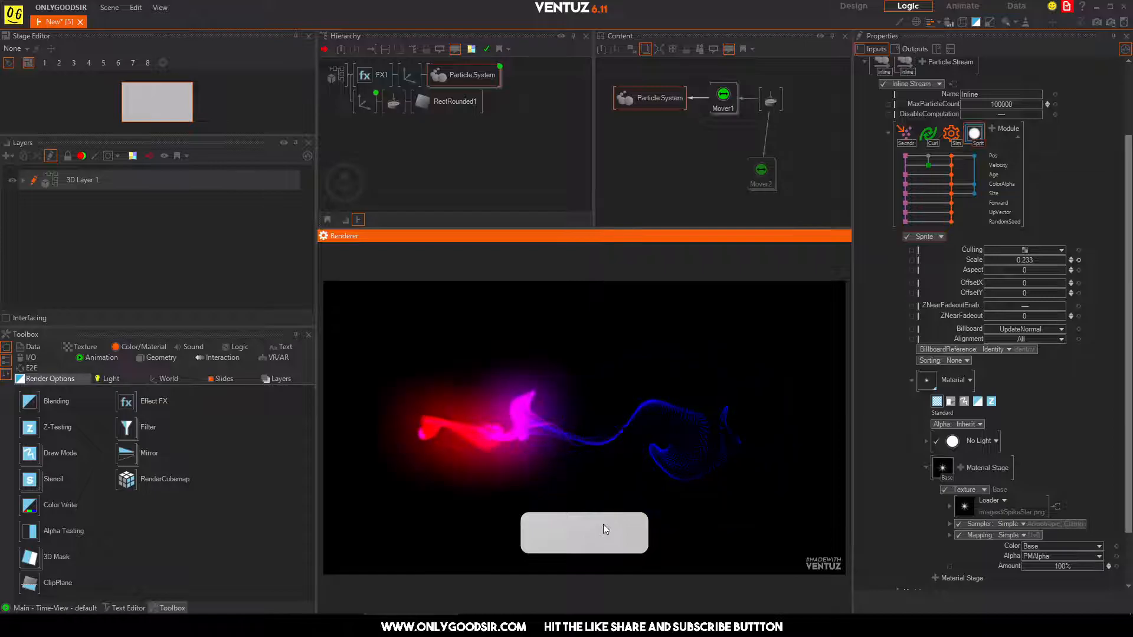
left_click(603, 524)
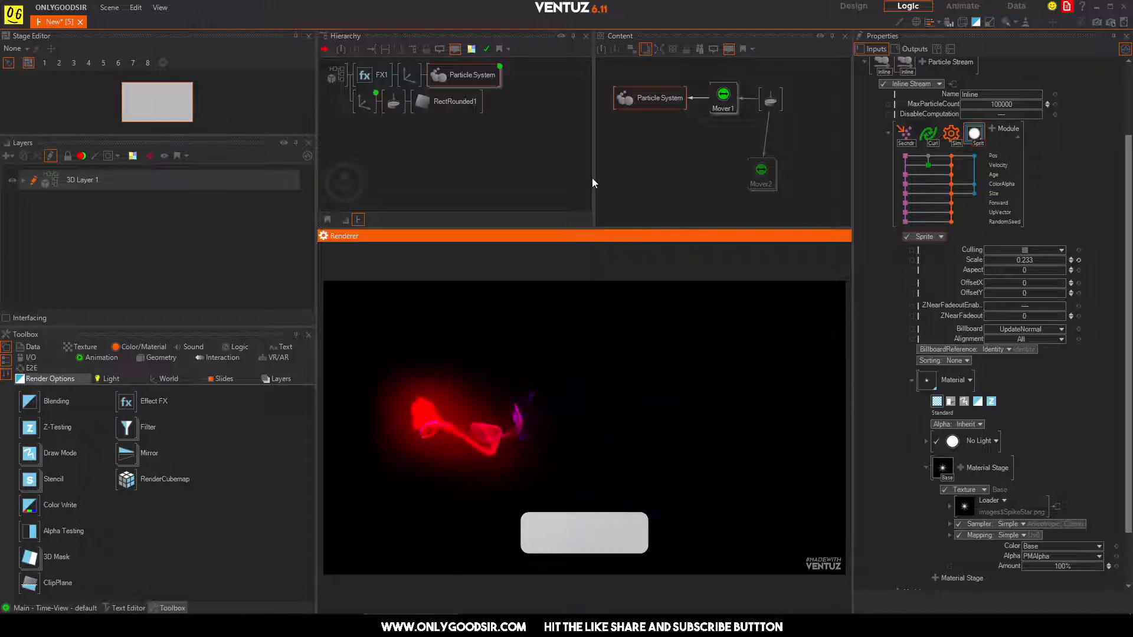
Step: Try a Diameter of 1.6 and a Gain of 0.19 in FX1's Glare effect and trigger the trail
left_click(378, 76)
left_click_drag(1024, 261, 967, 293)
left_click(622, 534)
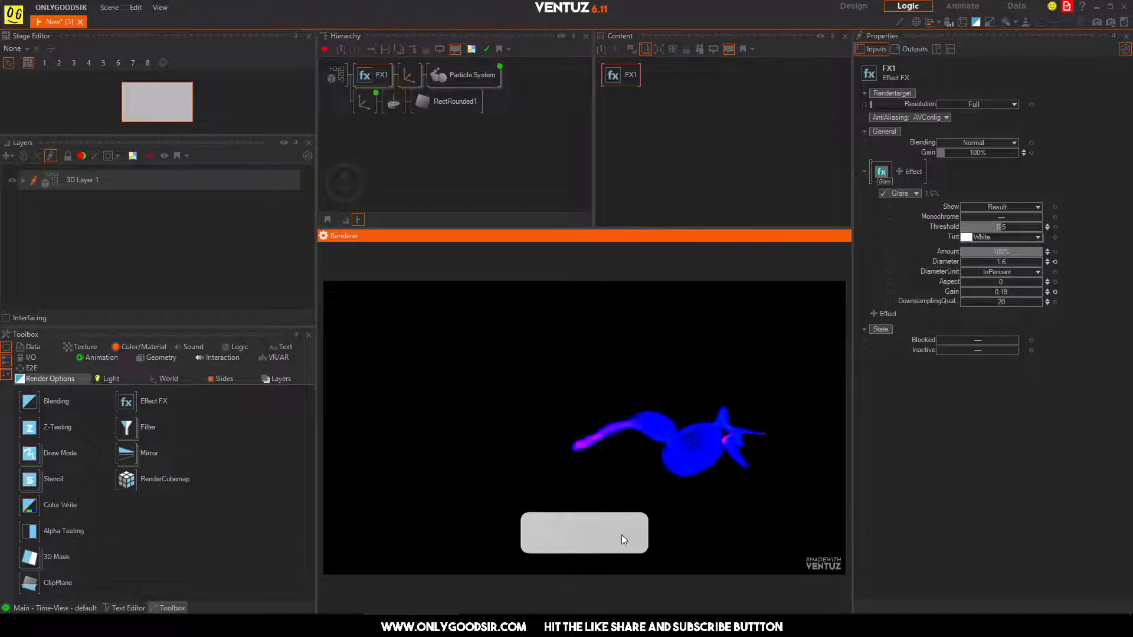
Step: Set the Glare effect's Gain to 1.08 and Diameter to 14.8, and replay the trail several times
left_click_drag(1003, 289, 1033, 262)
left_click(576, 537)
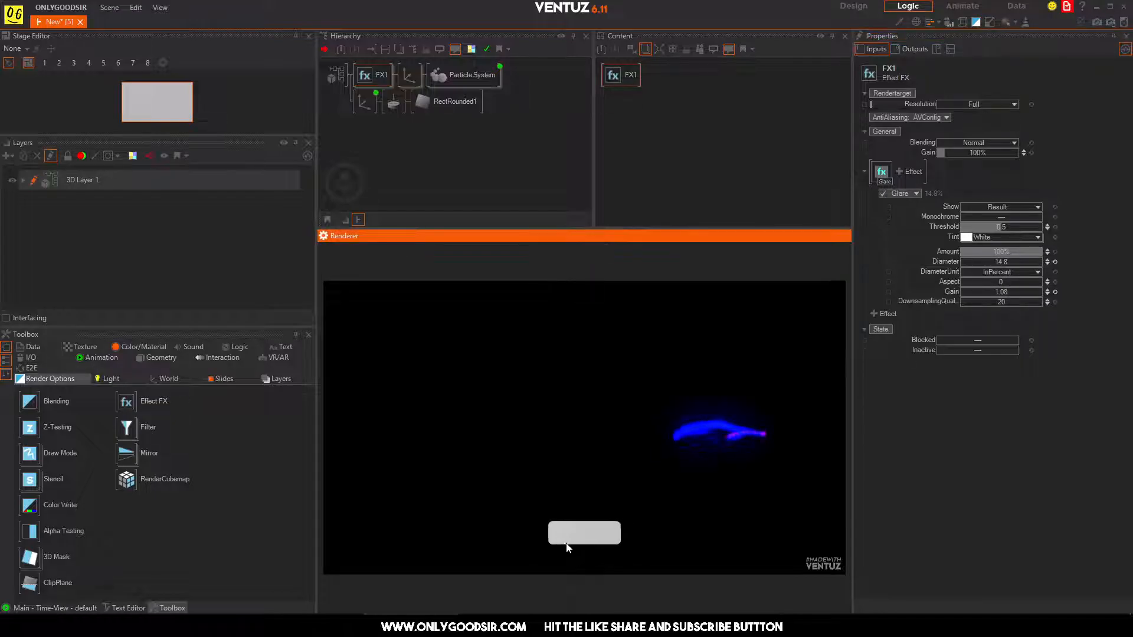
left_click(607, 521)
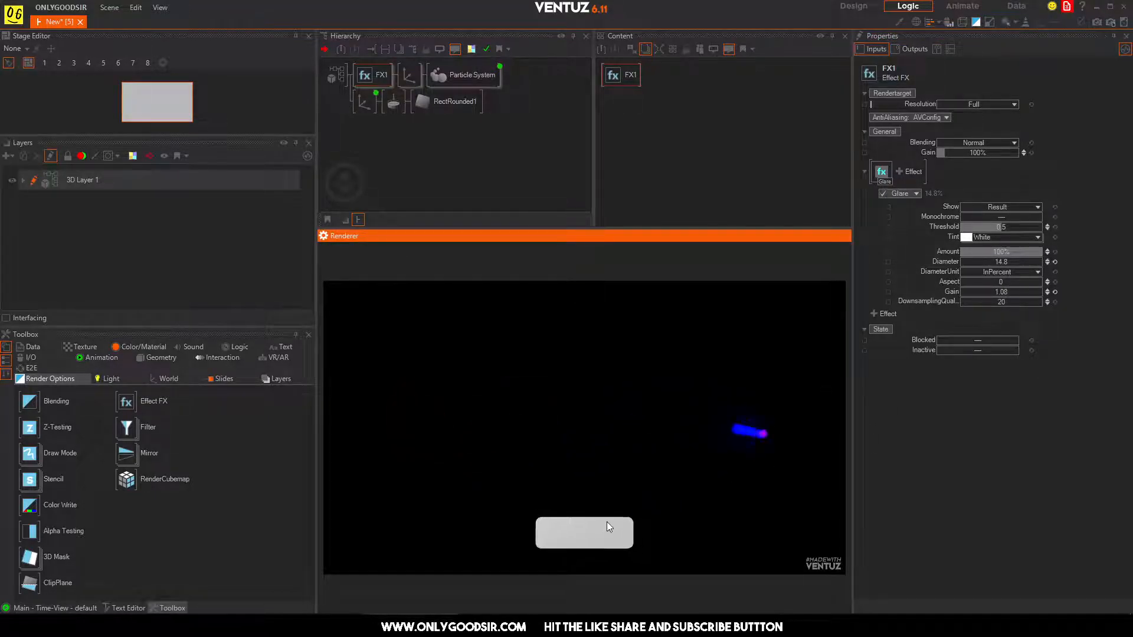
left_click(606, 522)
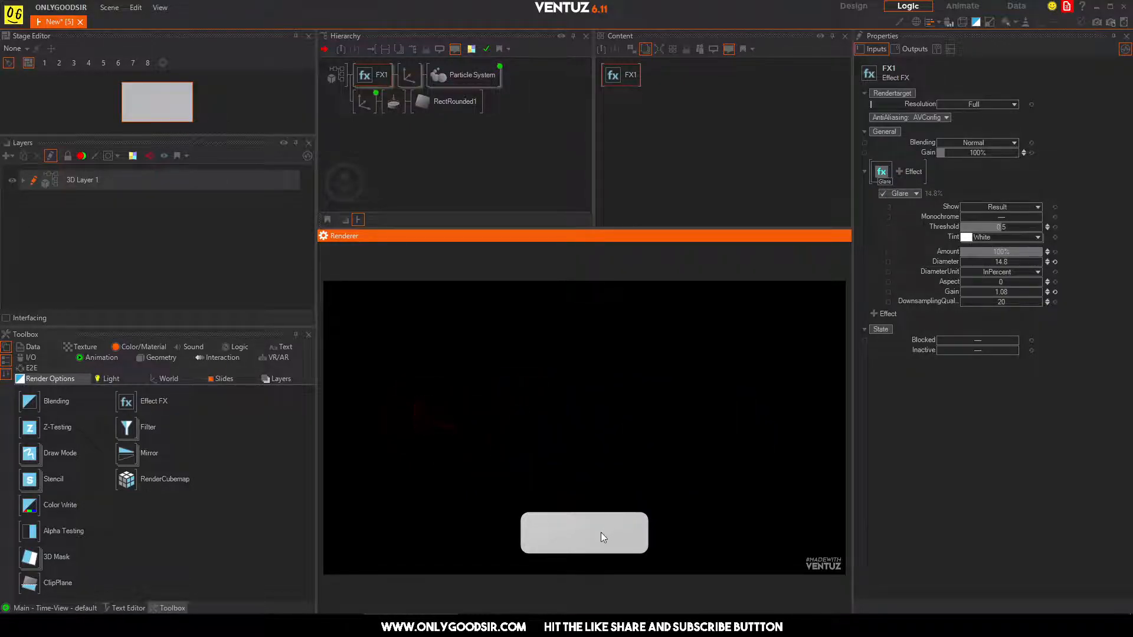
left_click(601, 532)
left_click(578, 539)
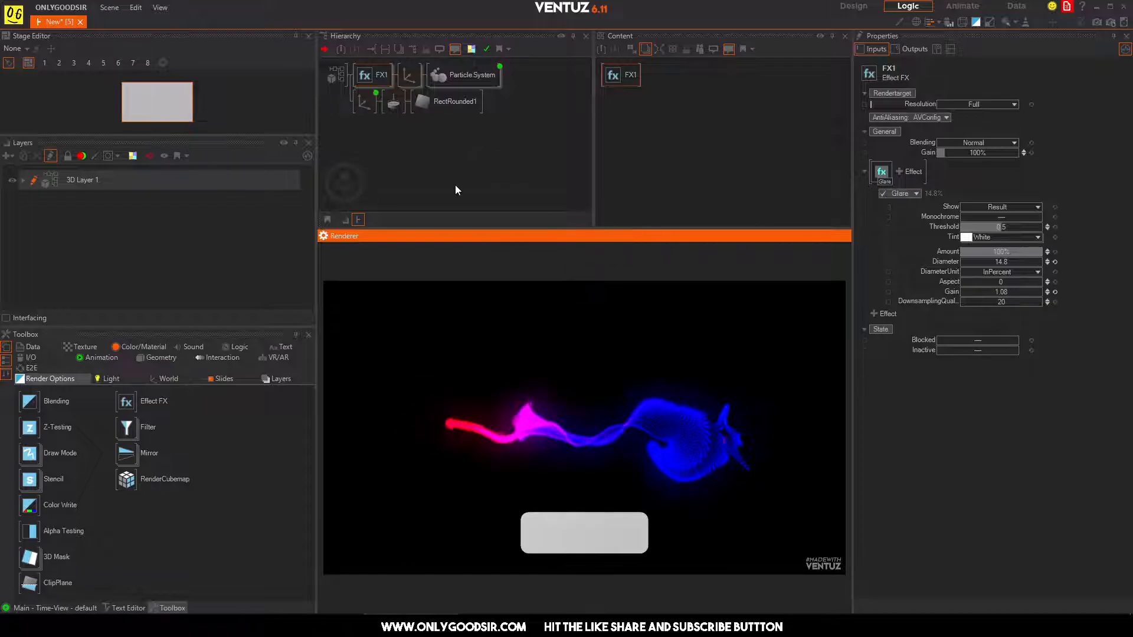
Step: Replace the Grid emitter in the Particle System's first stream with a Lissajous emitter
left_click(467, 78)
left_click(652, 98)
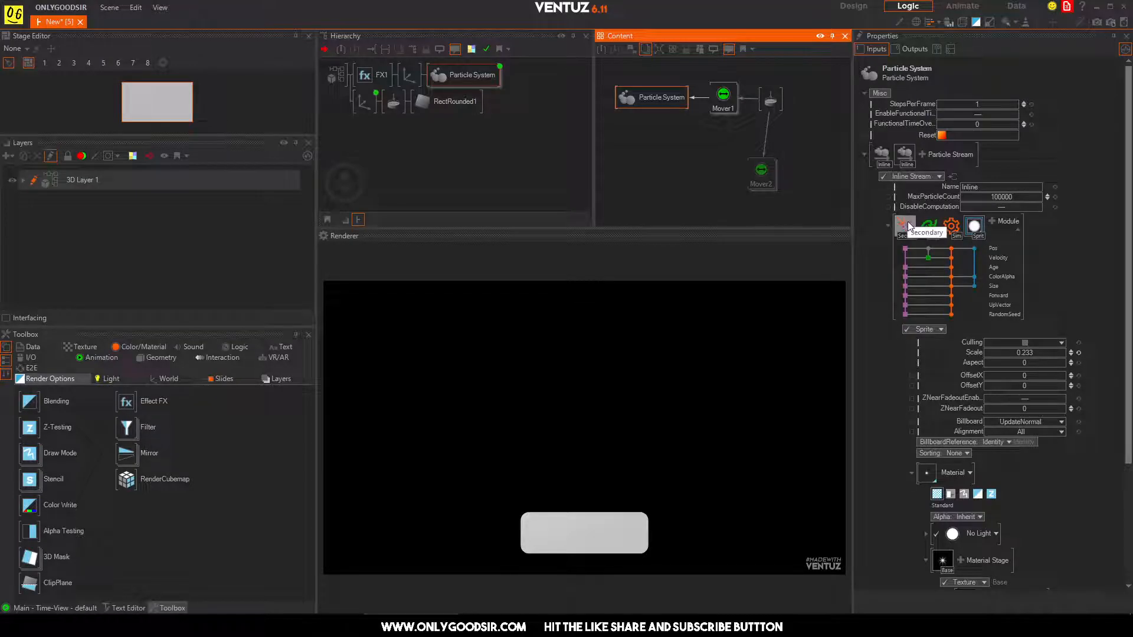
left_click(881, 153)
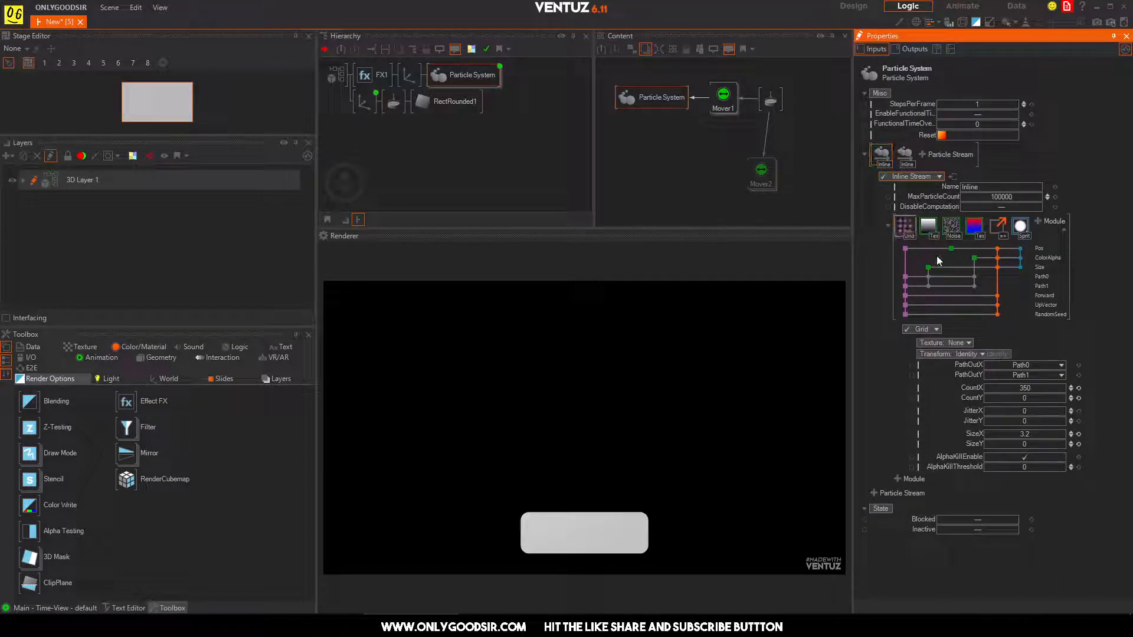
left_click(936, 329)
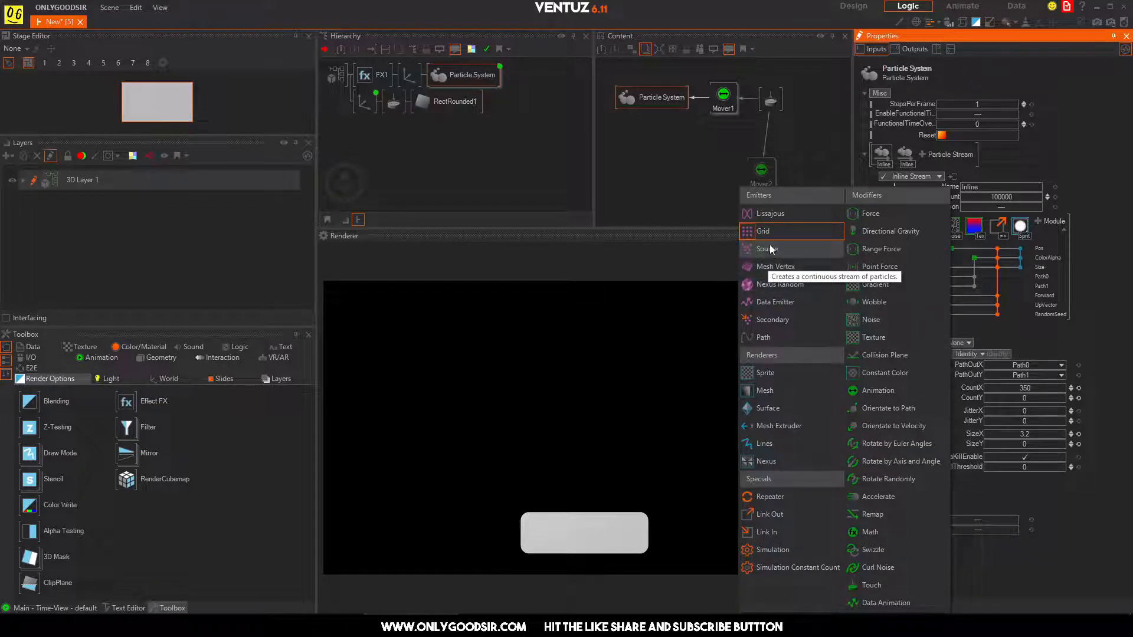
left_click(770, 214)
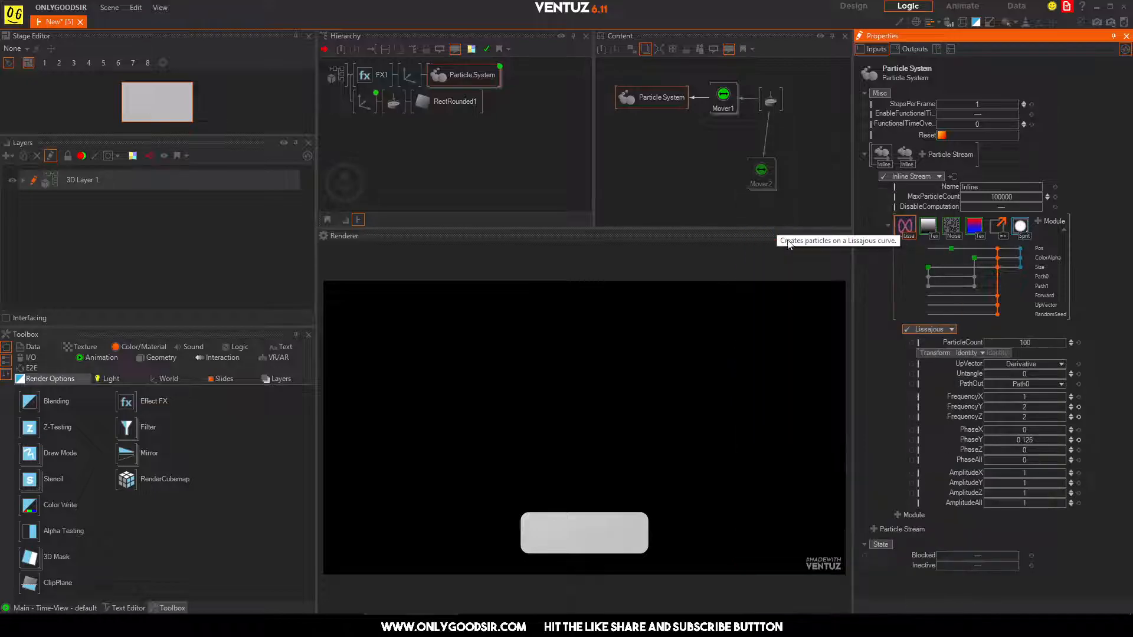
Step: Trigger the Lissajous trail, switch the first stream's emitter back to Grid and replay the trail with the button
left_click(610, 534)
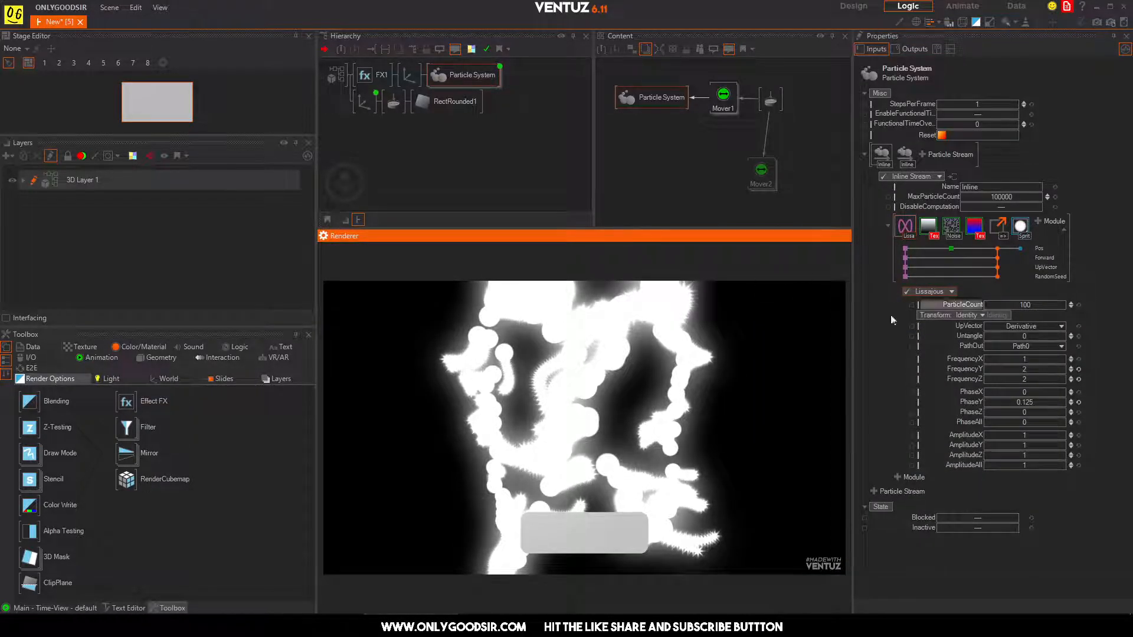
left_click(904, 226)
left_click(952, 292)
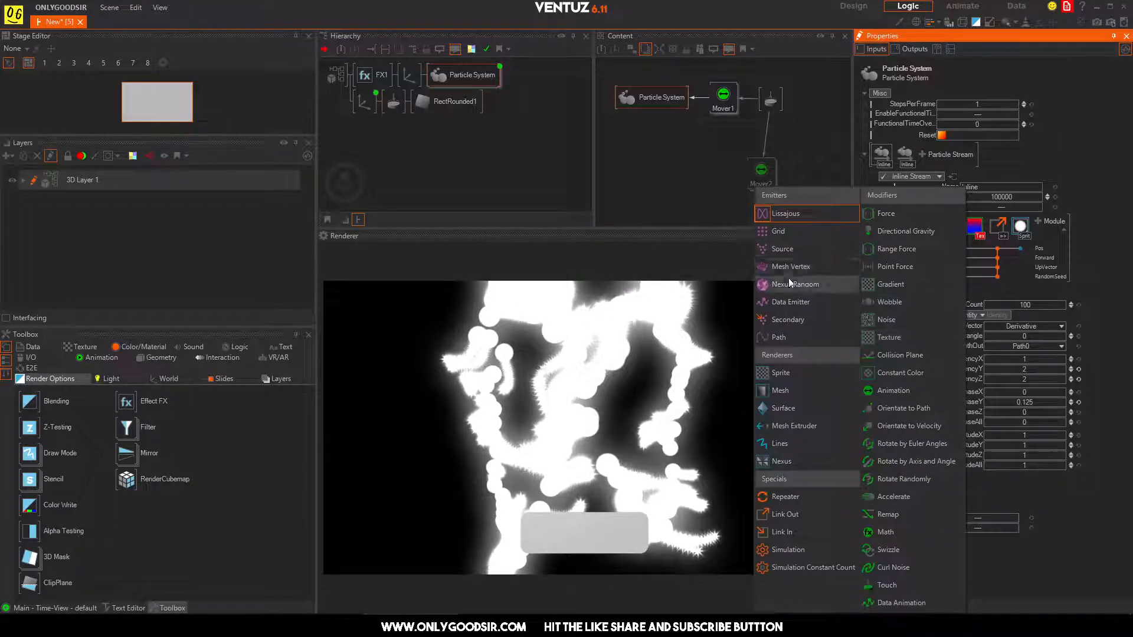
left_click(807, 235)
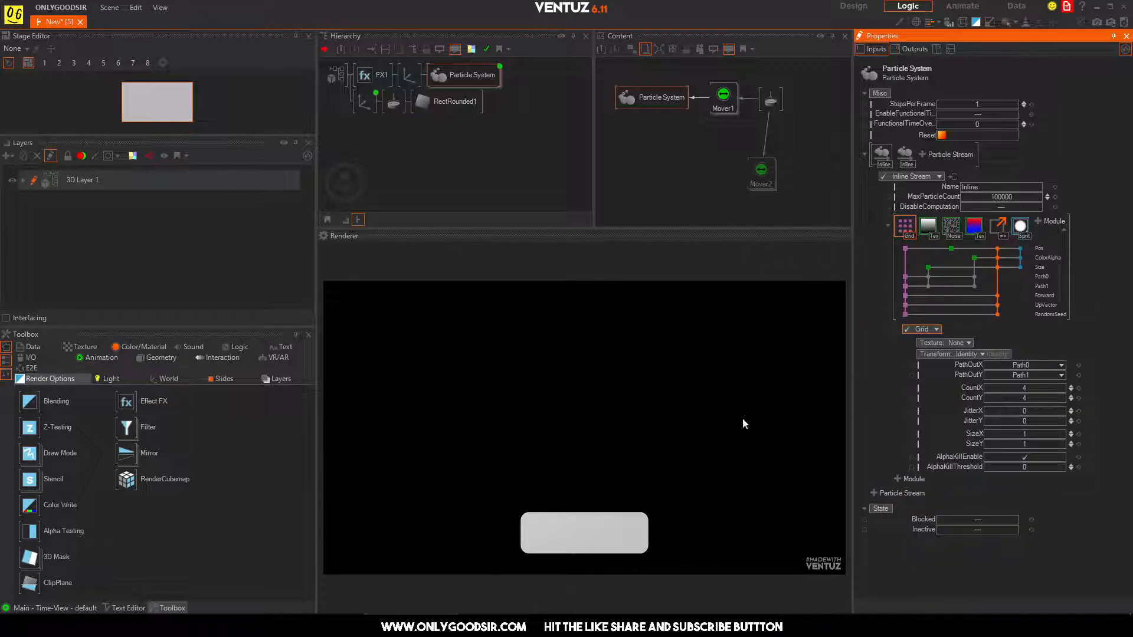
left_click(620, 515)
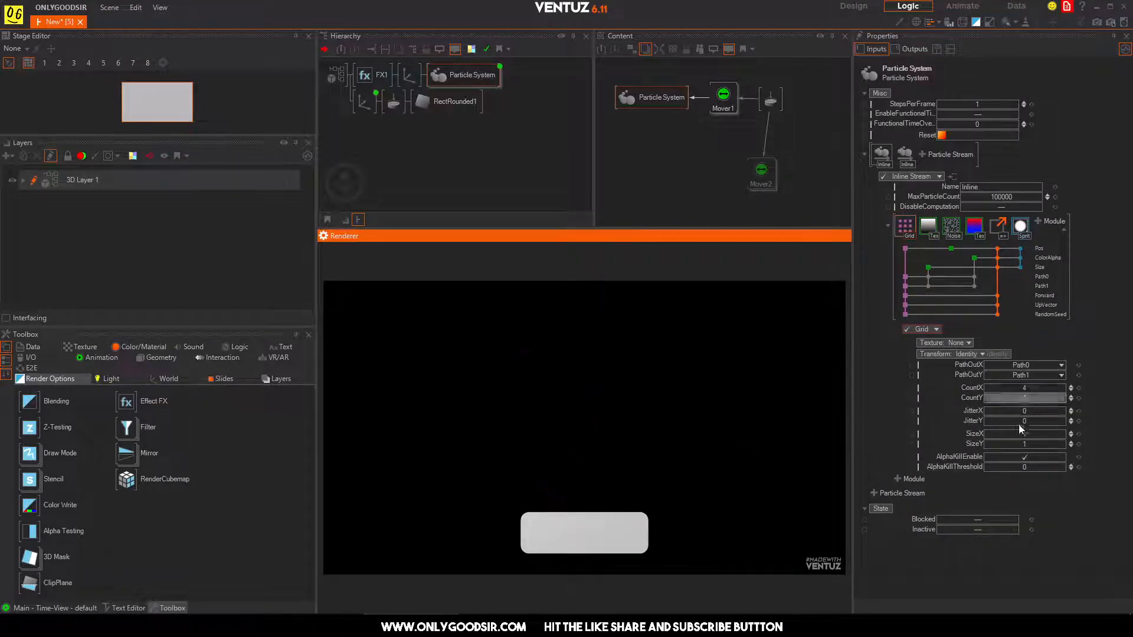
Step: Try a CountX of 170 and a lower value on the Grid emitter, reset it to 4, replaying the trail each time
left_click_drag(1028, 388, 1066, 388)
left_click(592, 526)
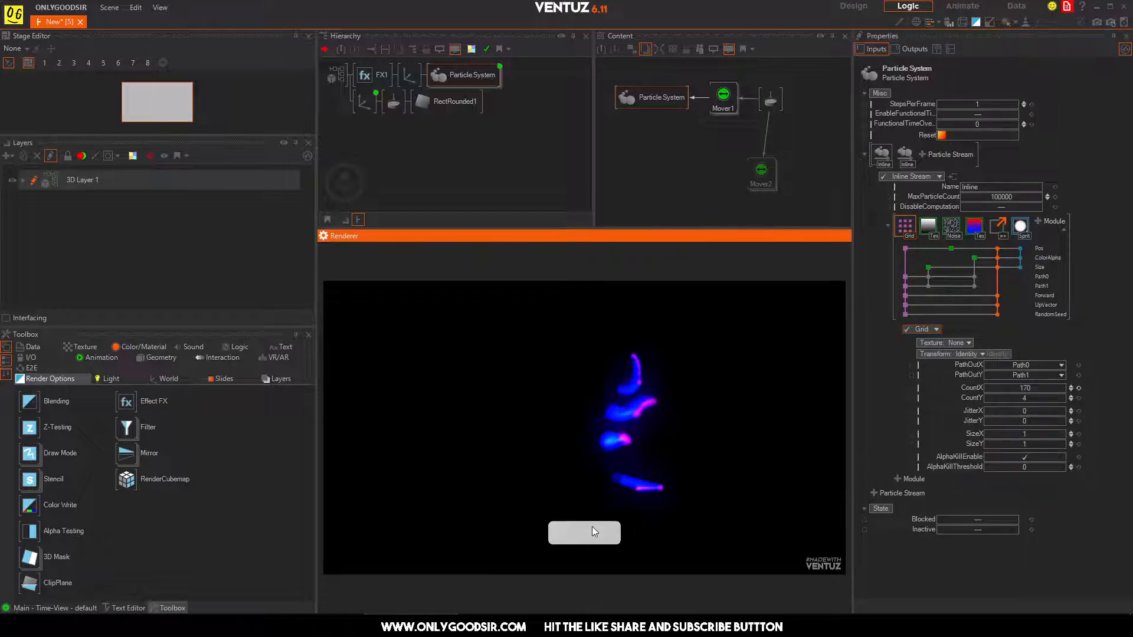
left_click(610, 530)
left_click_drag(1043, 389, 1011, 392)
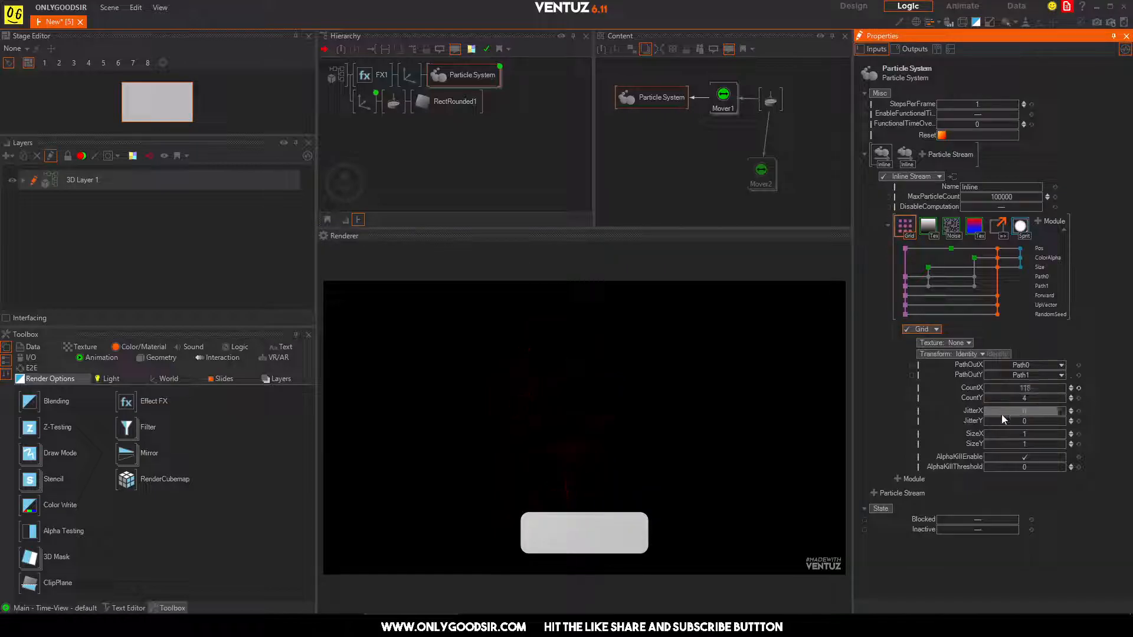
left_click(604, 540)
left_click(1078, 387)
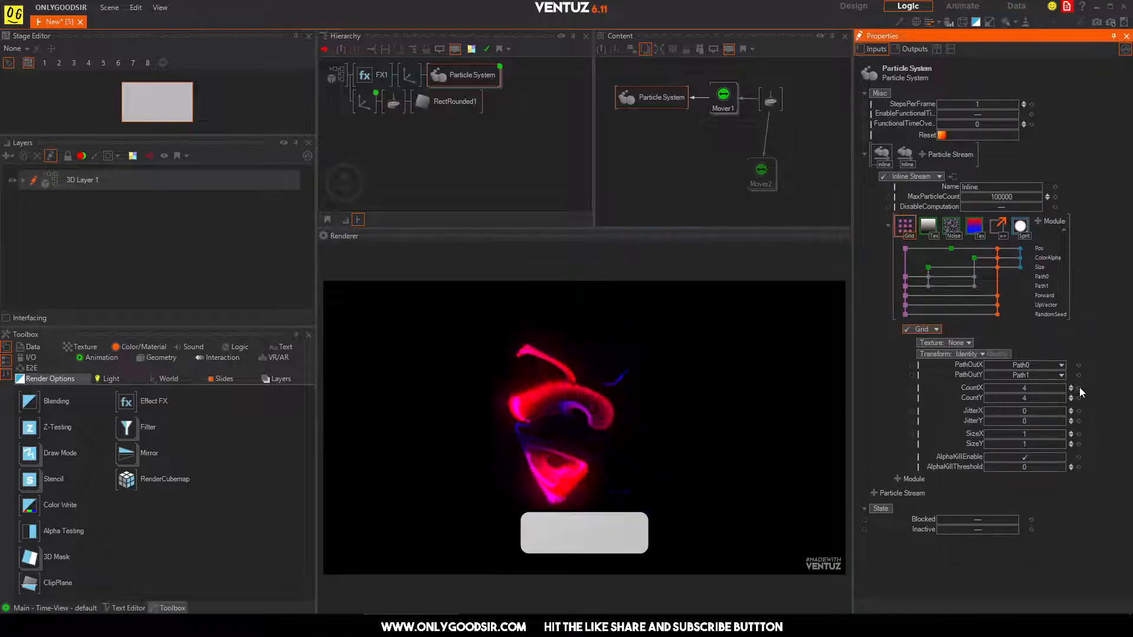
left_click(584, 536)
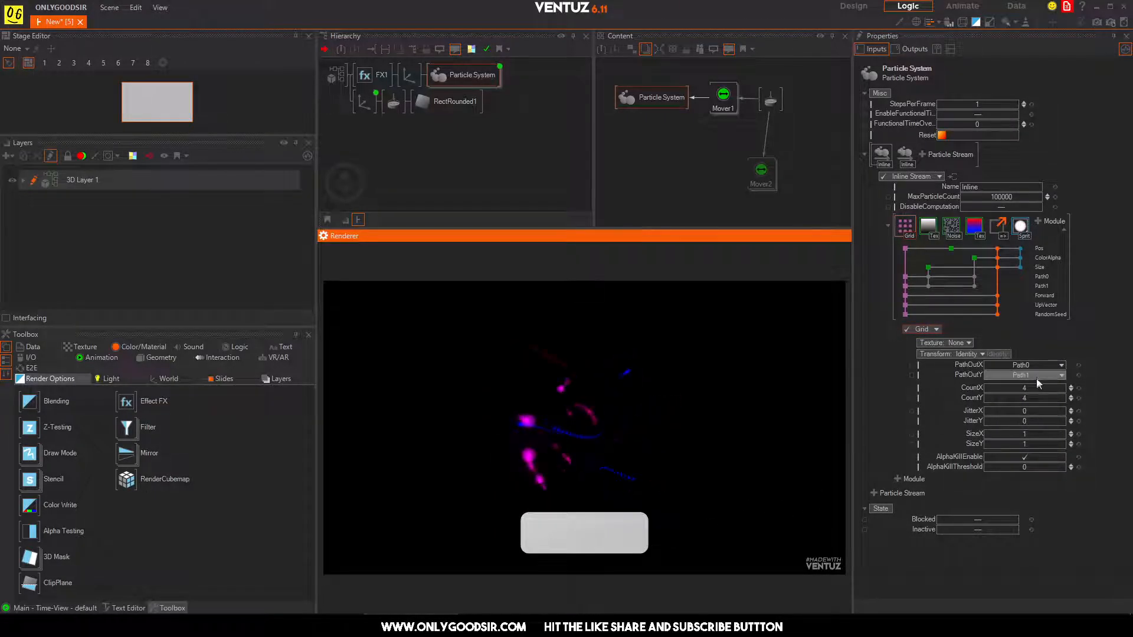
Step: Set the Grid emitter's CountY and SizeY to 0, SizeX to 4.41 and CountX to 260, and trigger the trail
left_click(1044, 398)
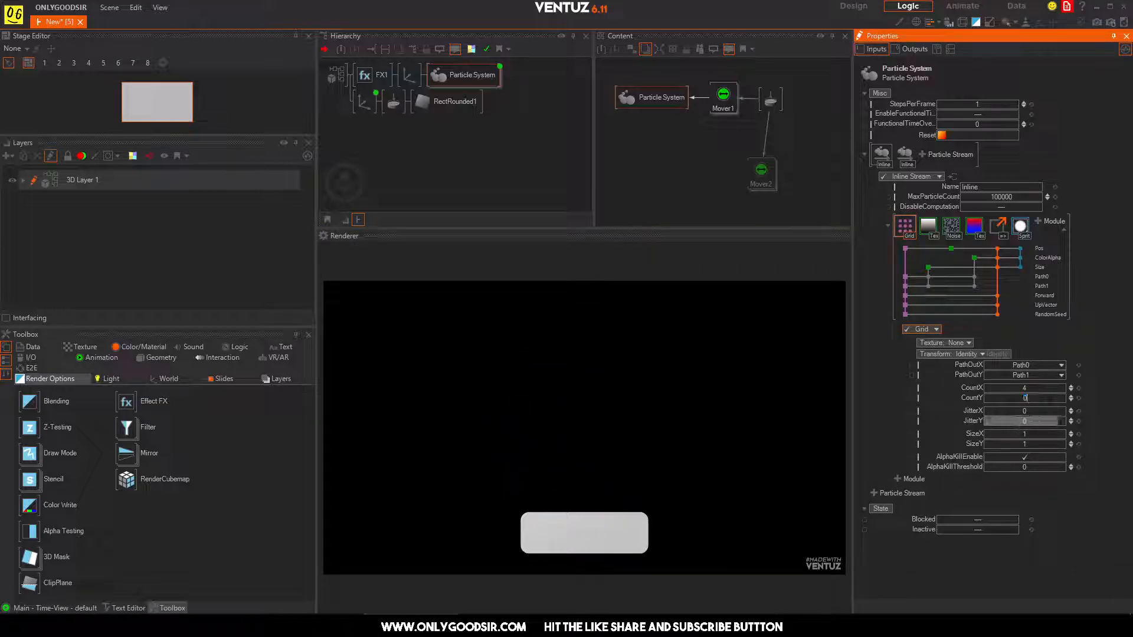
left_click(1030, 445)
type("0")
key("Return")
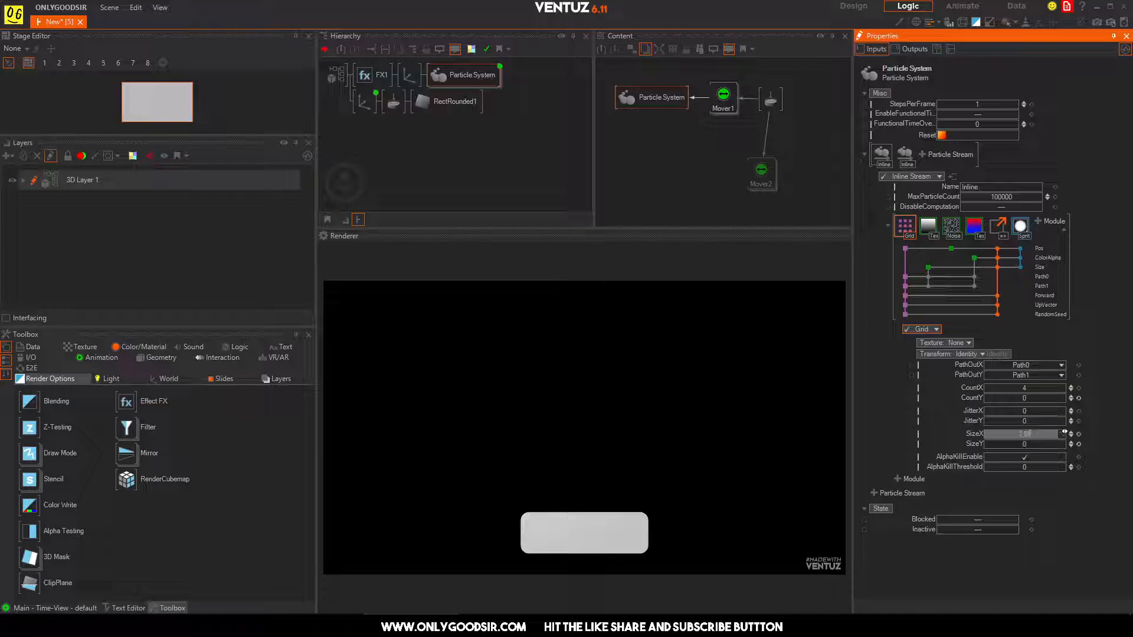
left_click_drag(1065, 432, 1061, 432)
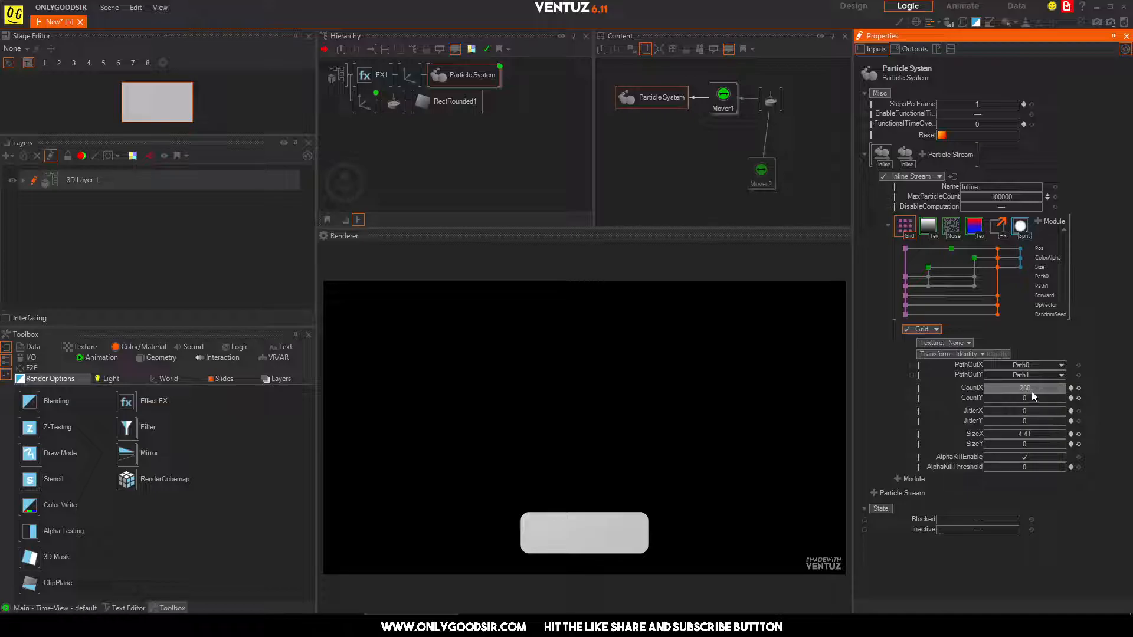
left_click(797, 520)
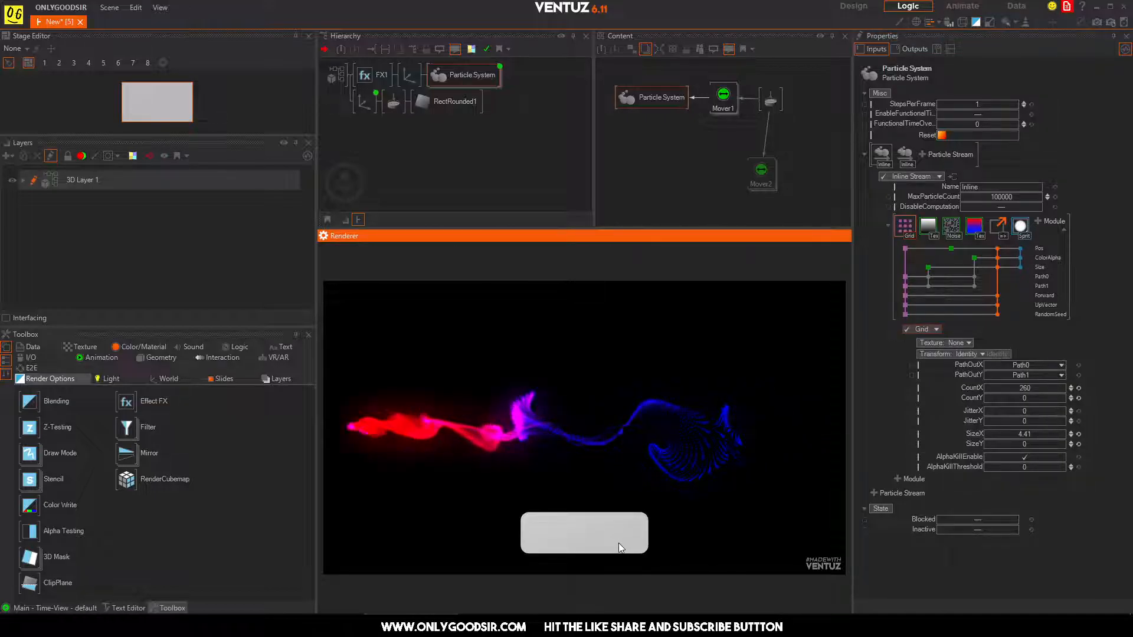